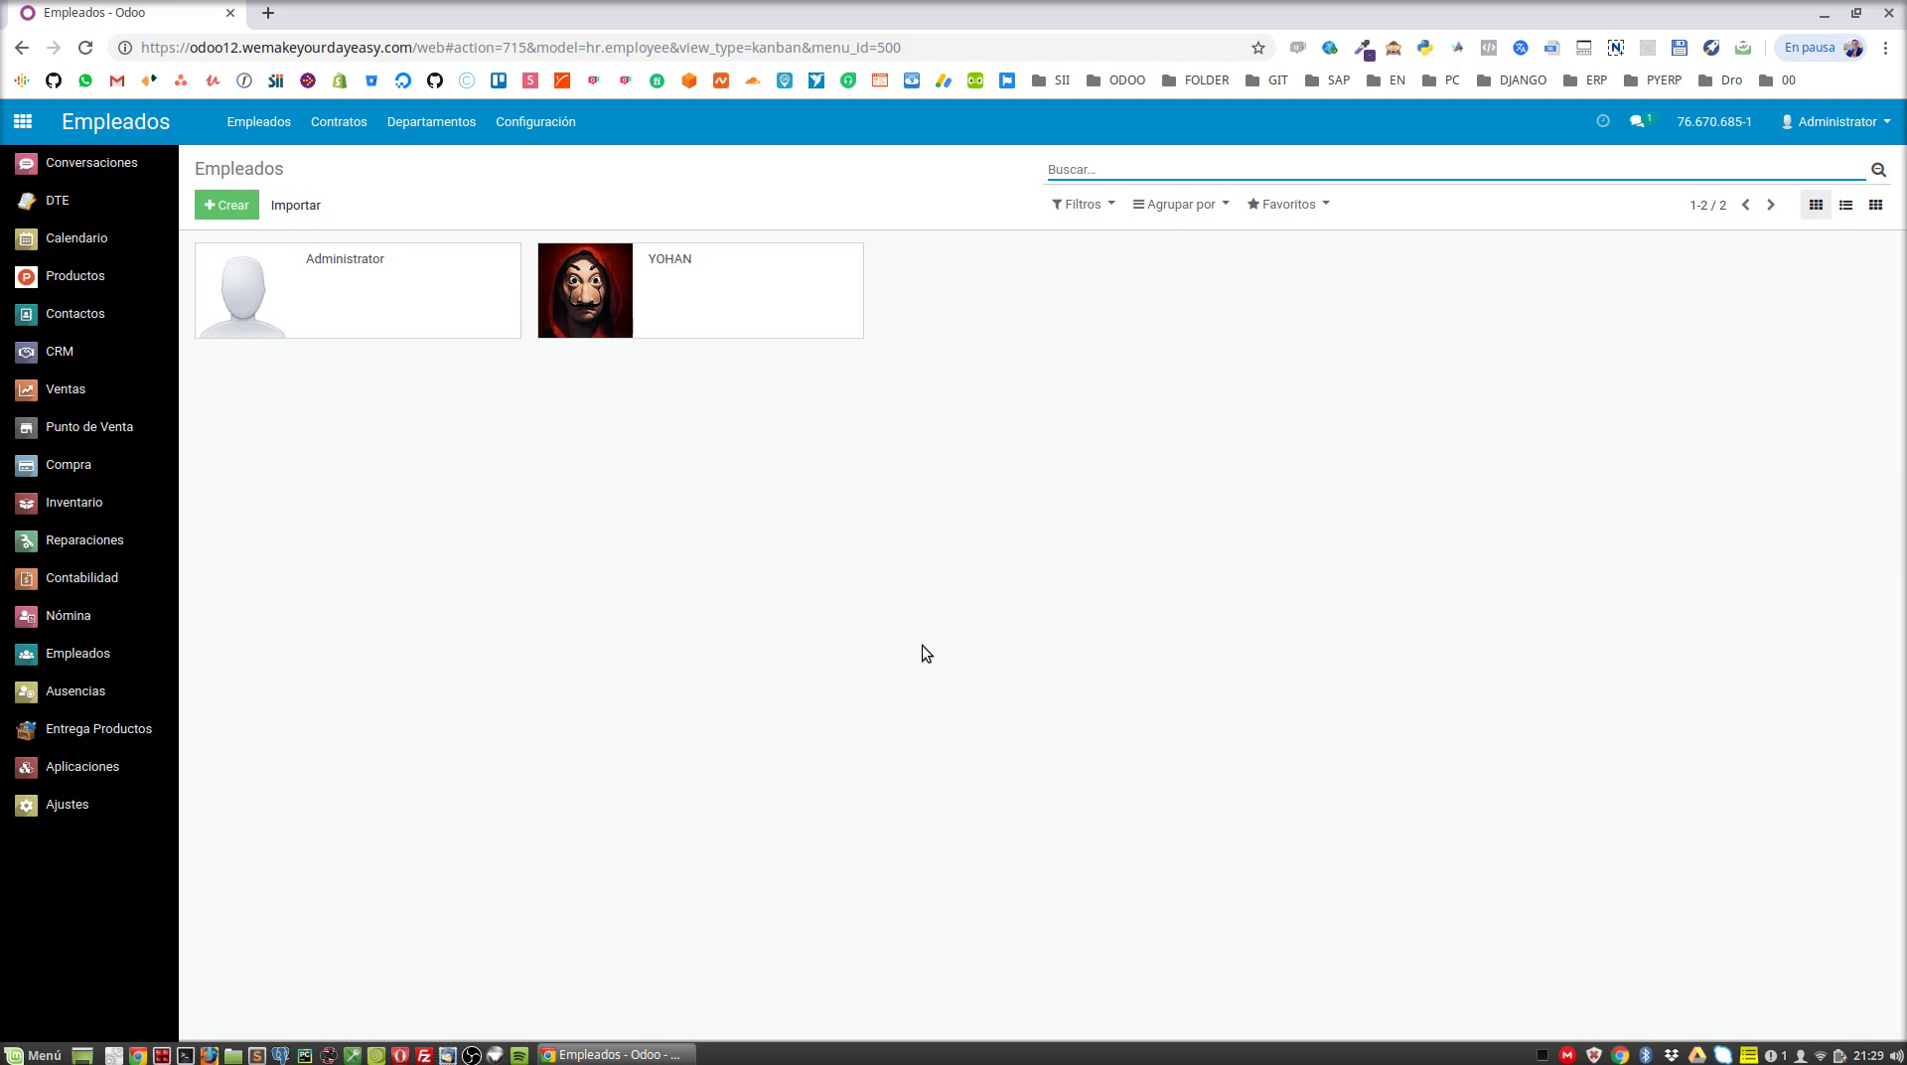
Mark the AUDI A4 product as a fixed asset (Activo Fijo), save it and return to the product list
{"action": "left_click", "coordinate": [94, 278]}
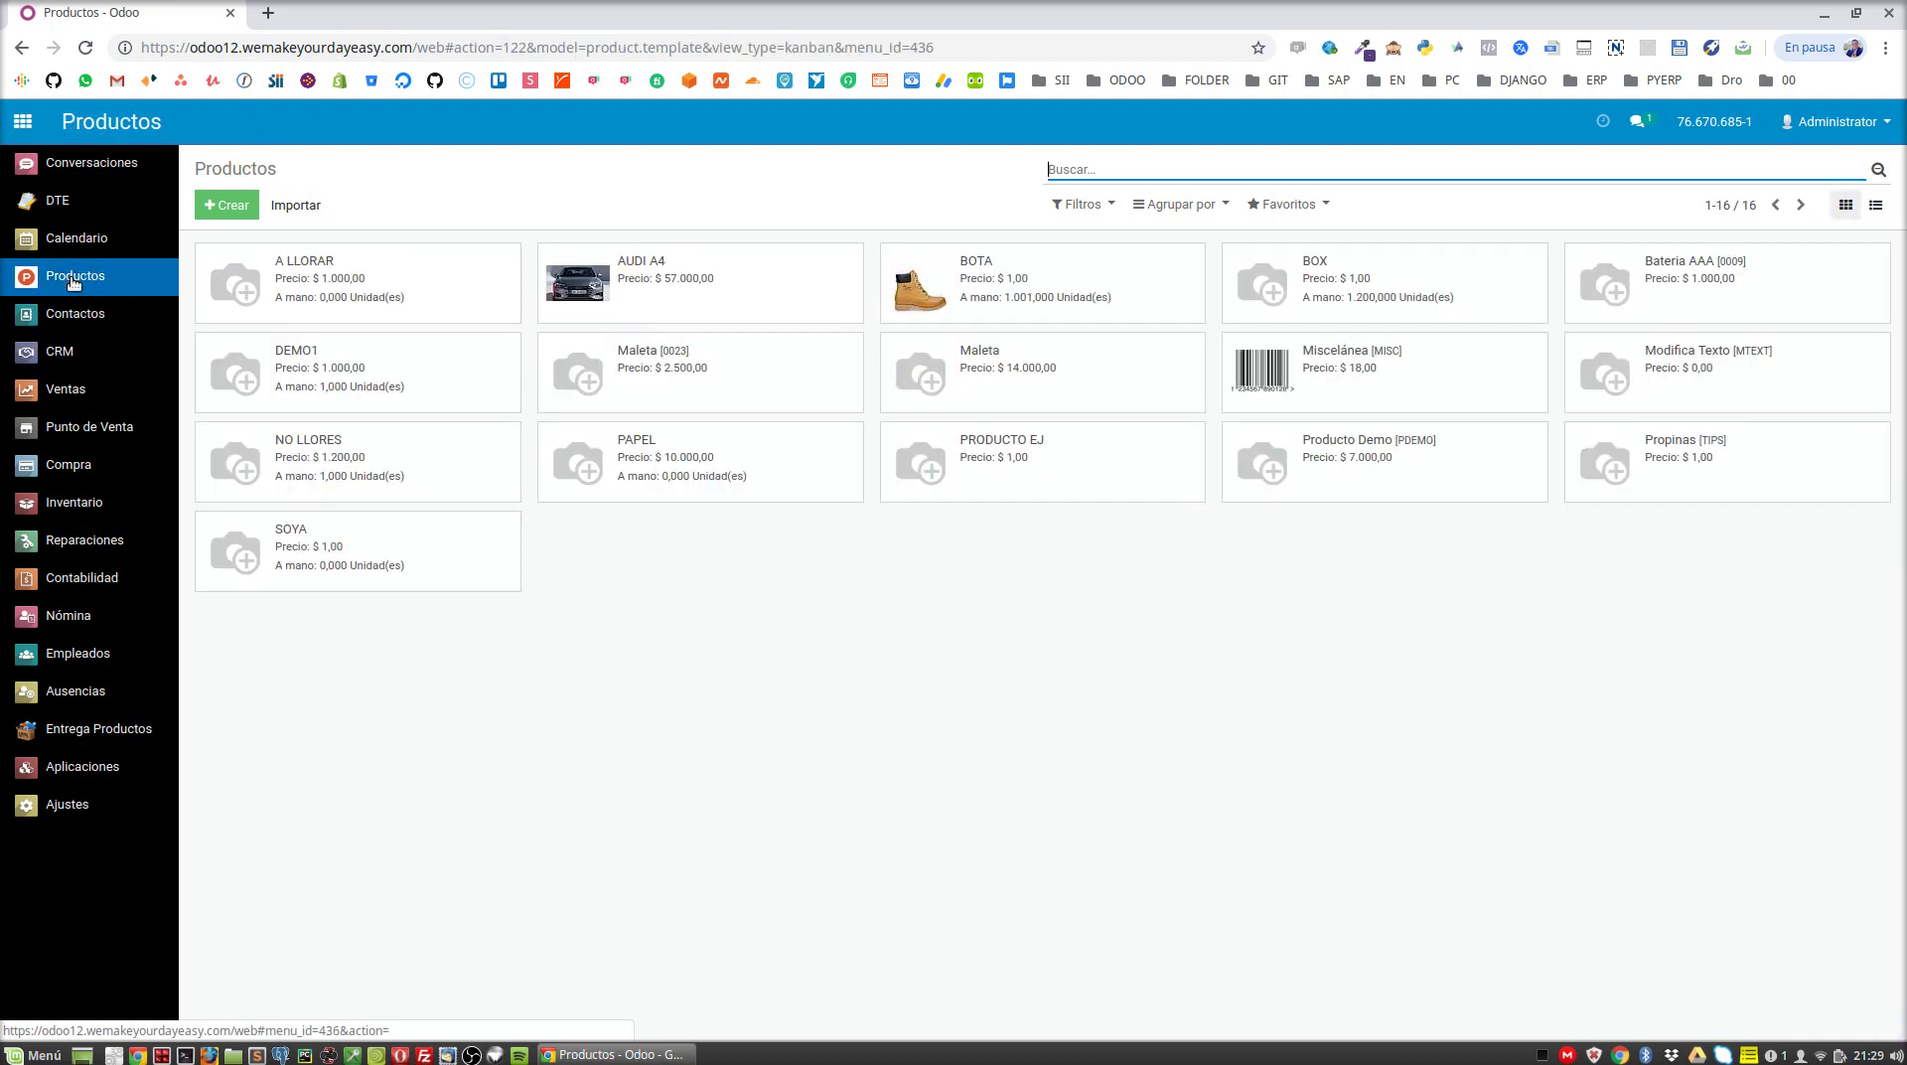
{"action": "left_click", "coordinate": [795, 306]}
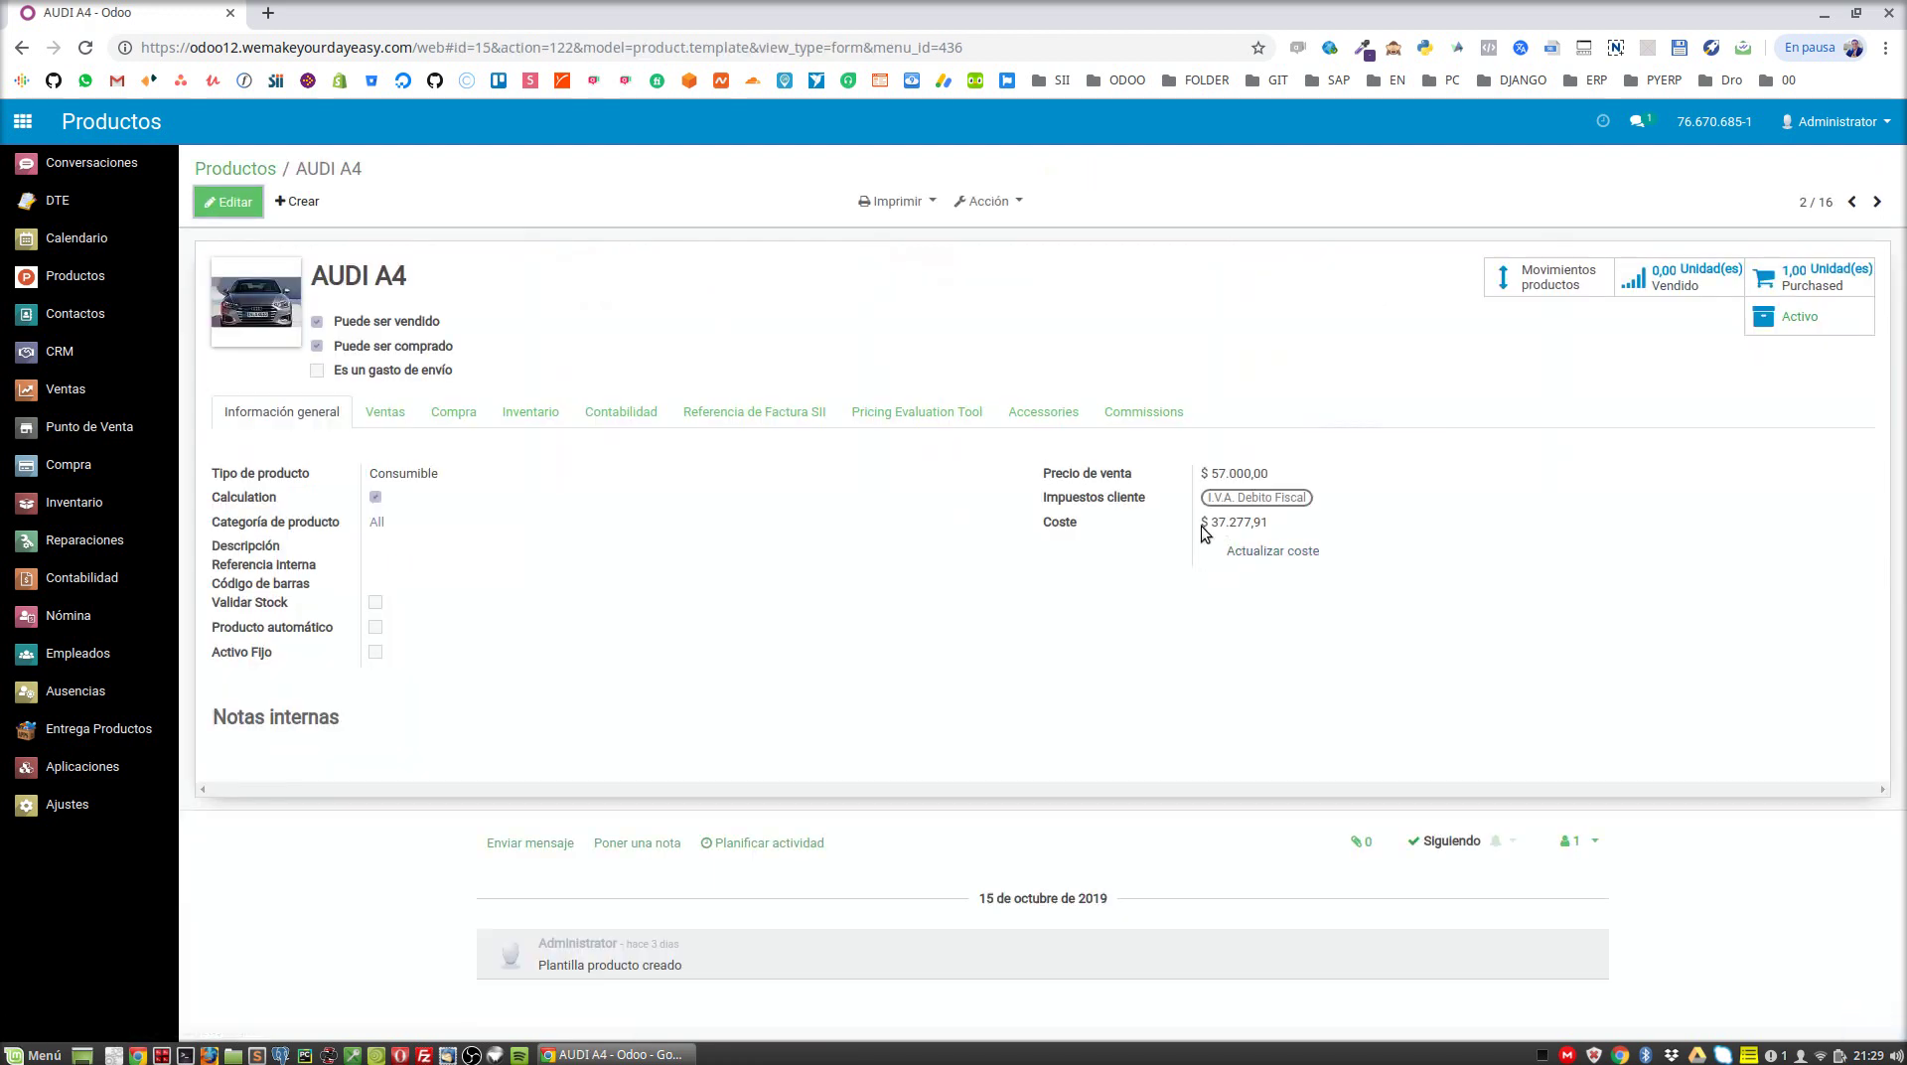
{"action": "left_click", "coordinate": [227, 205]}
{"action": "left_click", "coordinate": [376, 737]}
{"action": "left_click", "coordinate": [235, 202]}
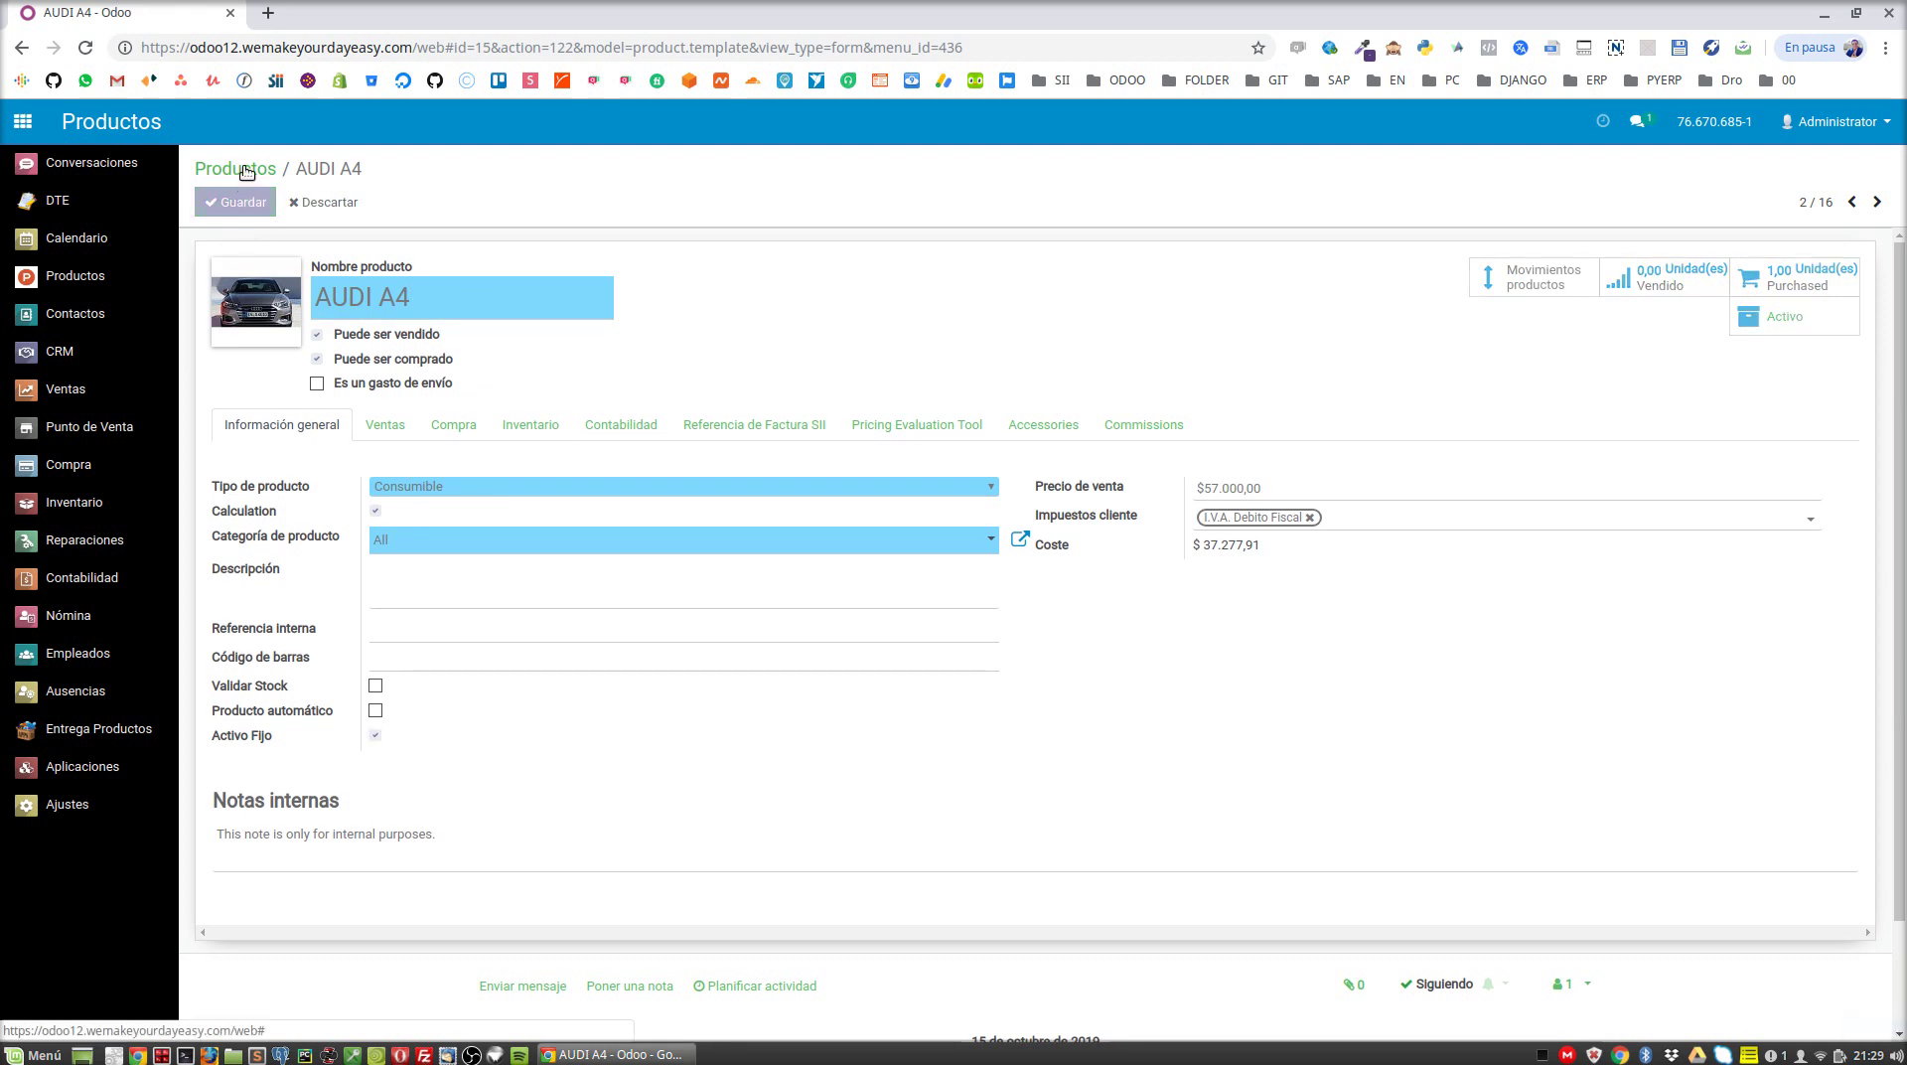
{"action": "left_click", "coordinate": [244, 171]}
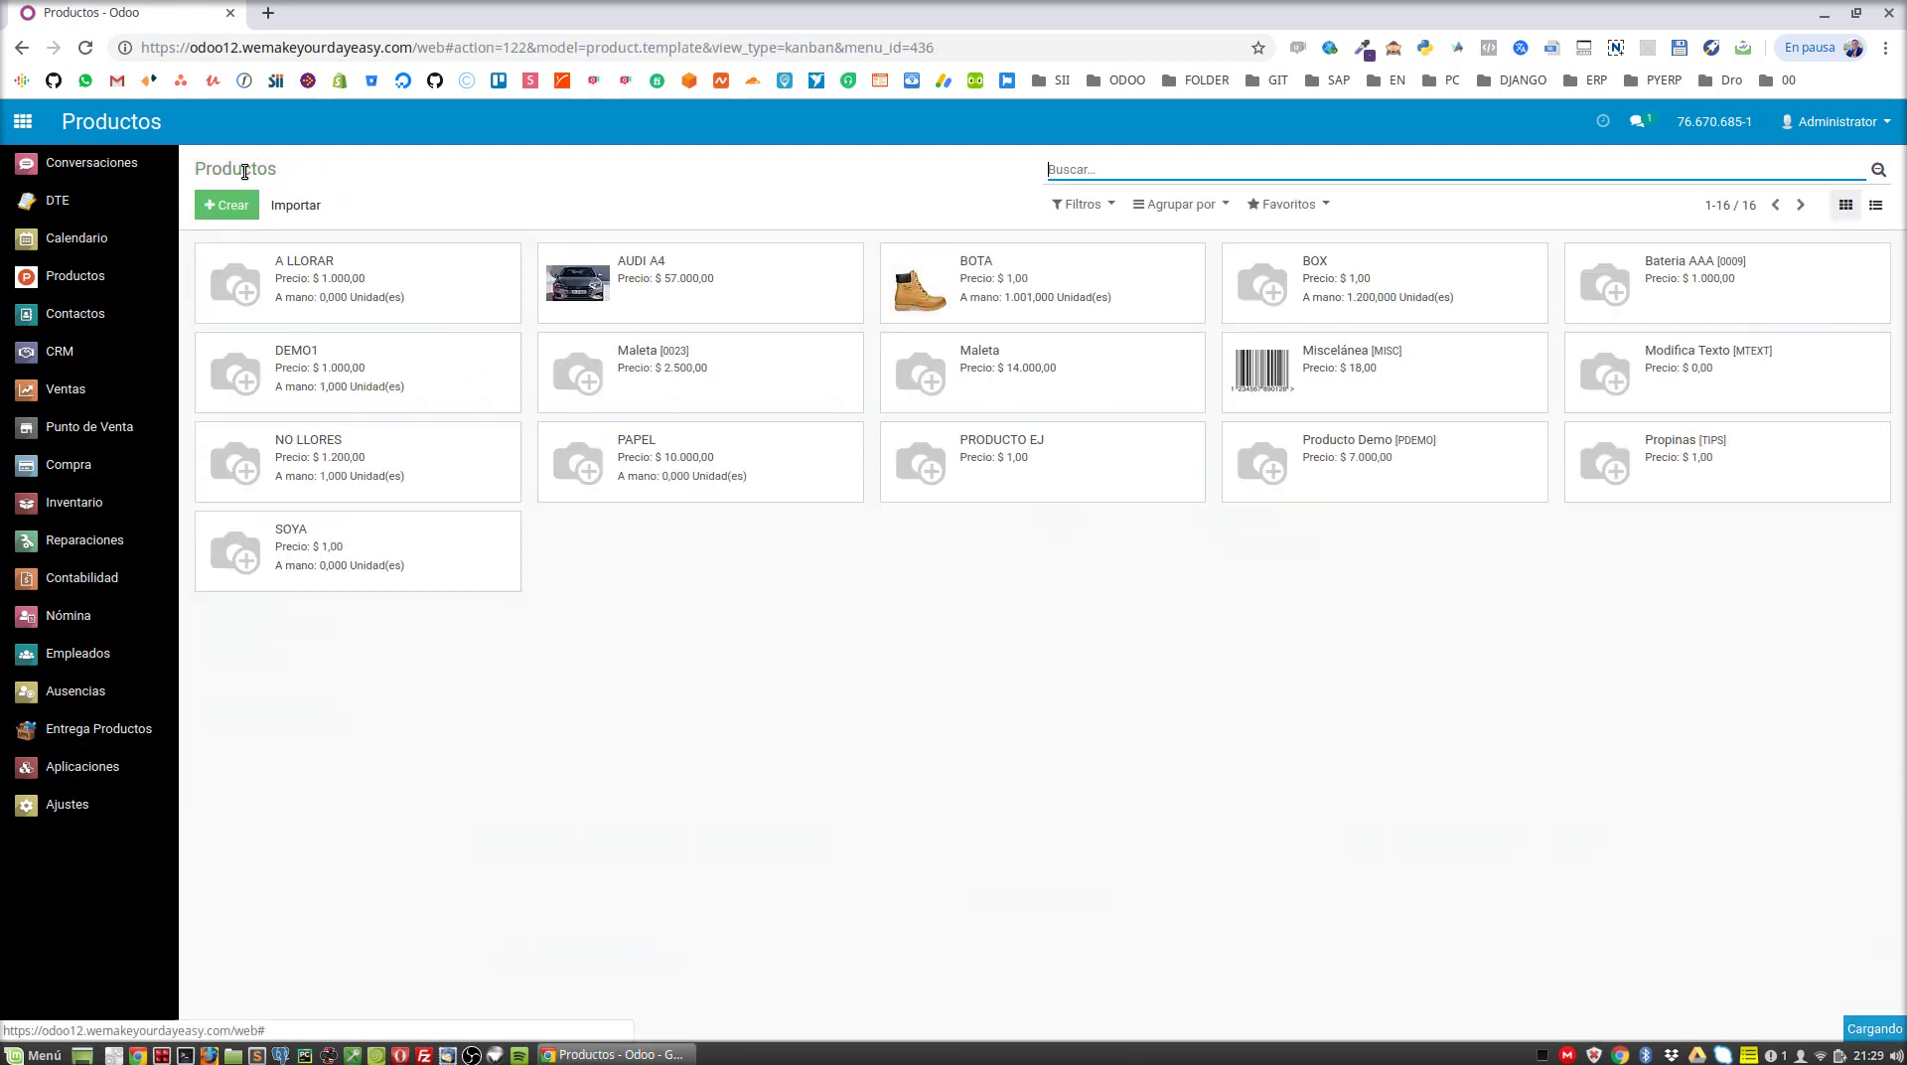
Examine the BOTA product's general information and the non-administrator employee's record
{"action": "left_click", "coordinate": [984, 298]}
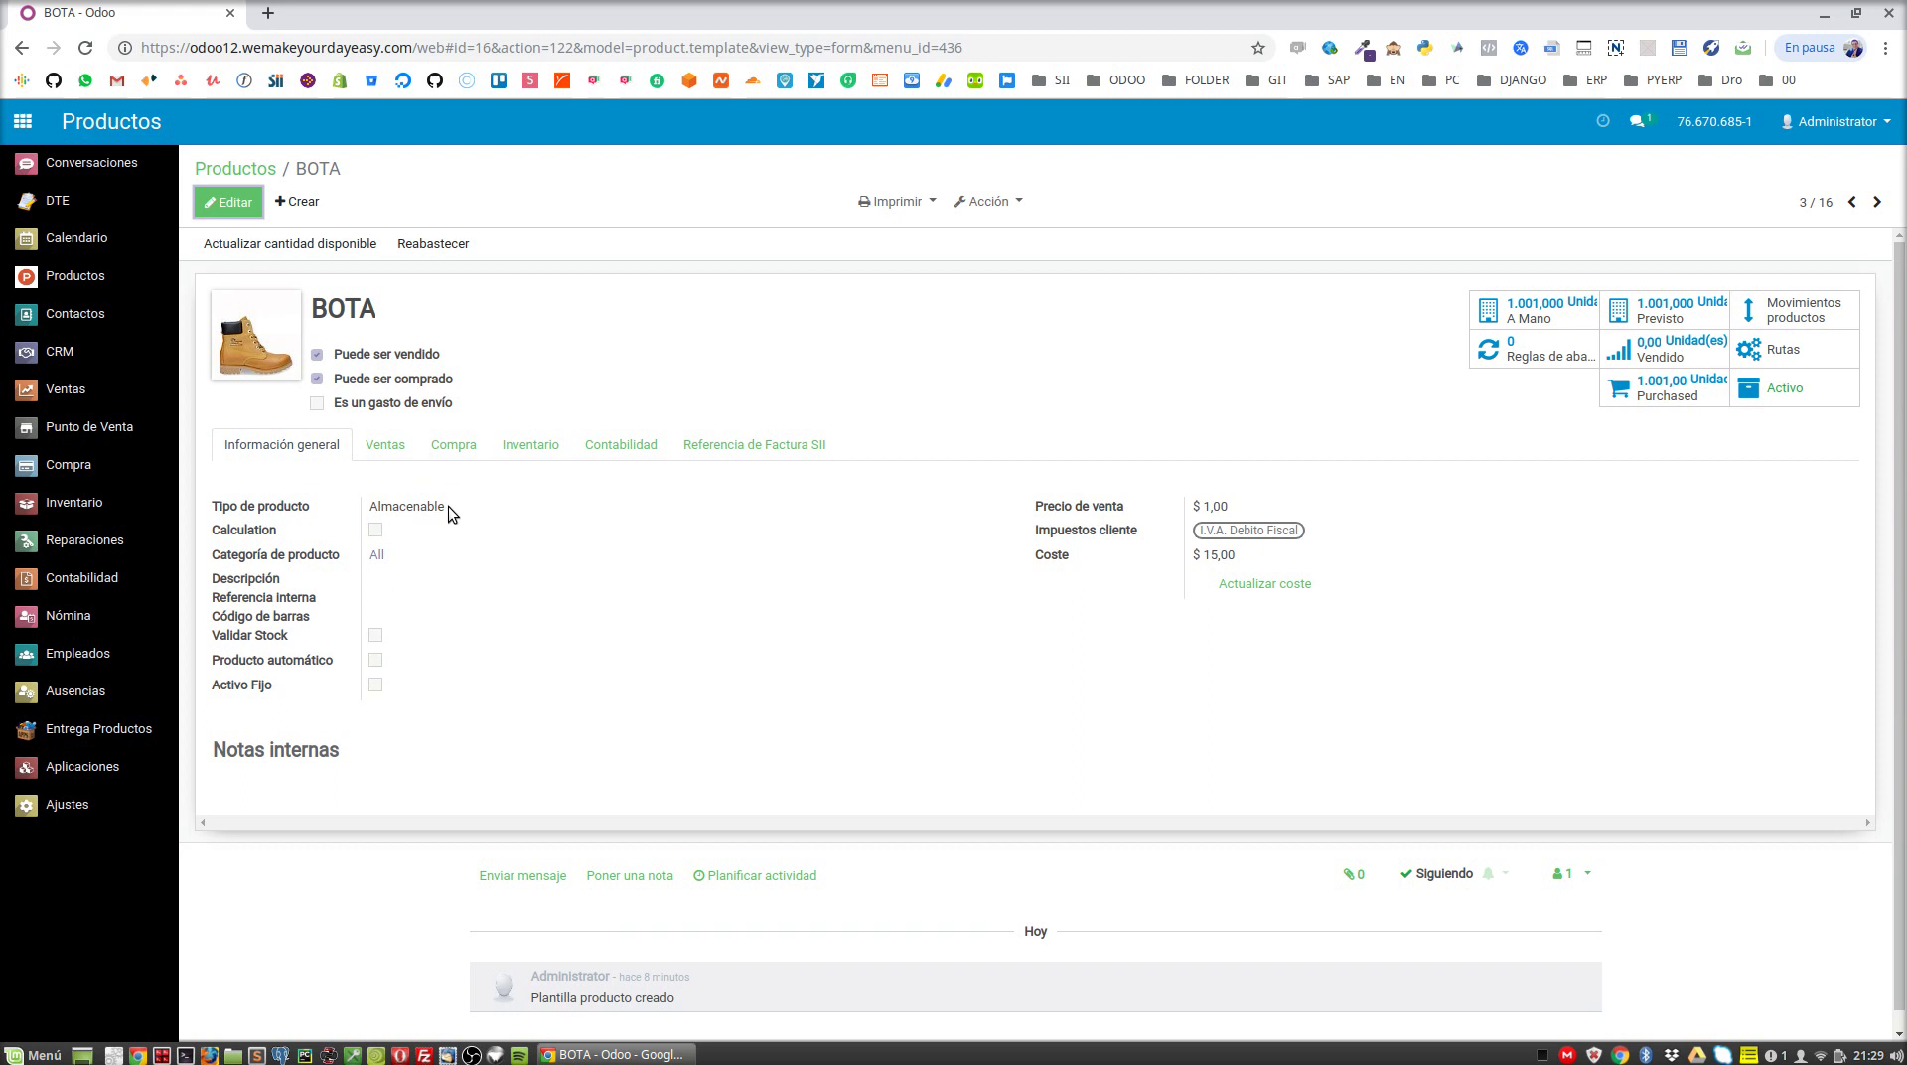
{"action": "left_click", "coordinate": [219, 170]}
{"action": "left_click", "coordinate": [105, 730]}
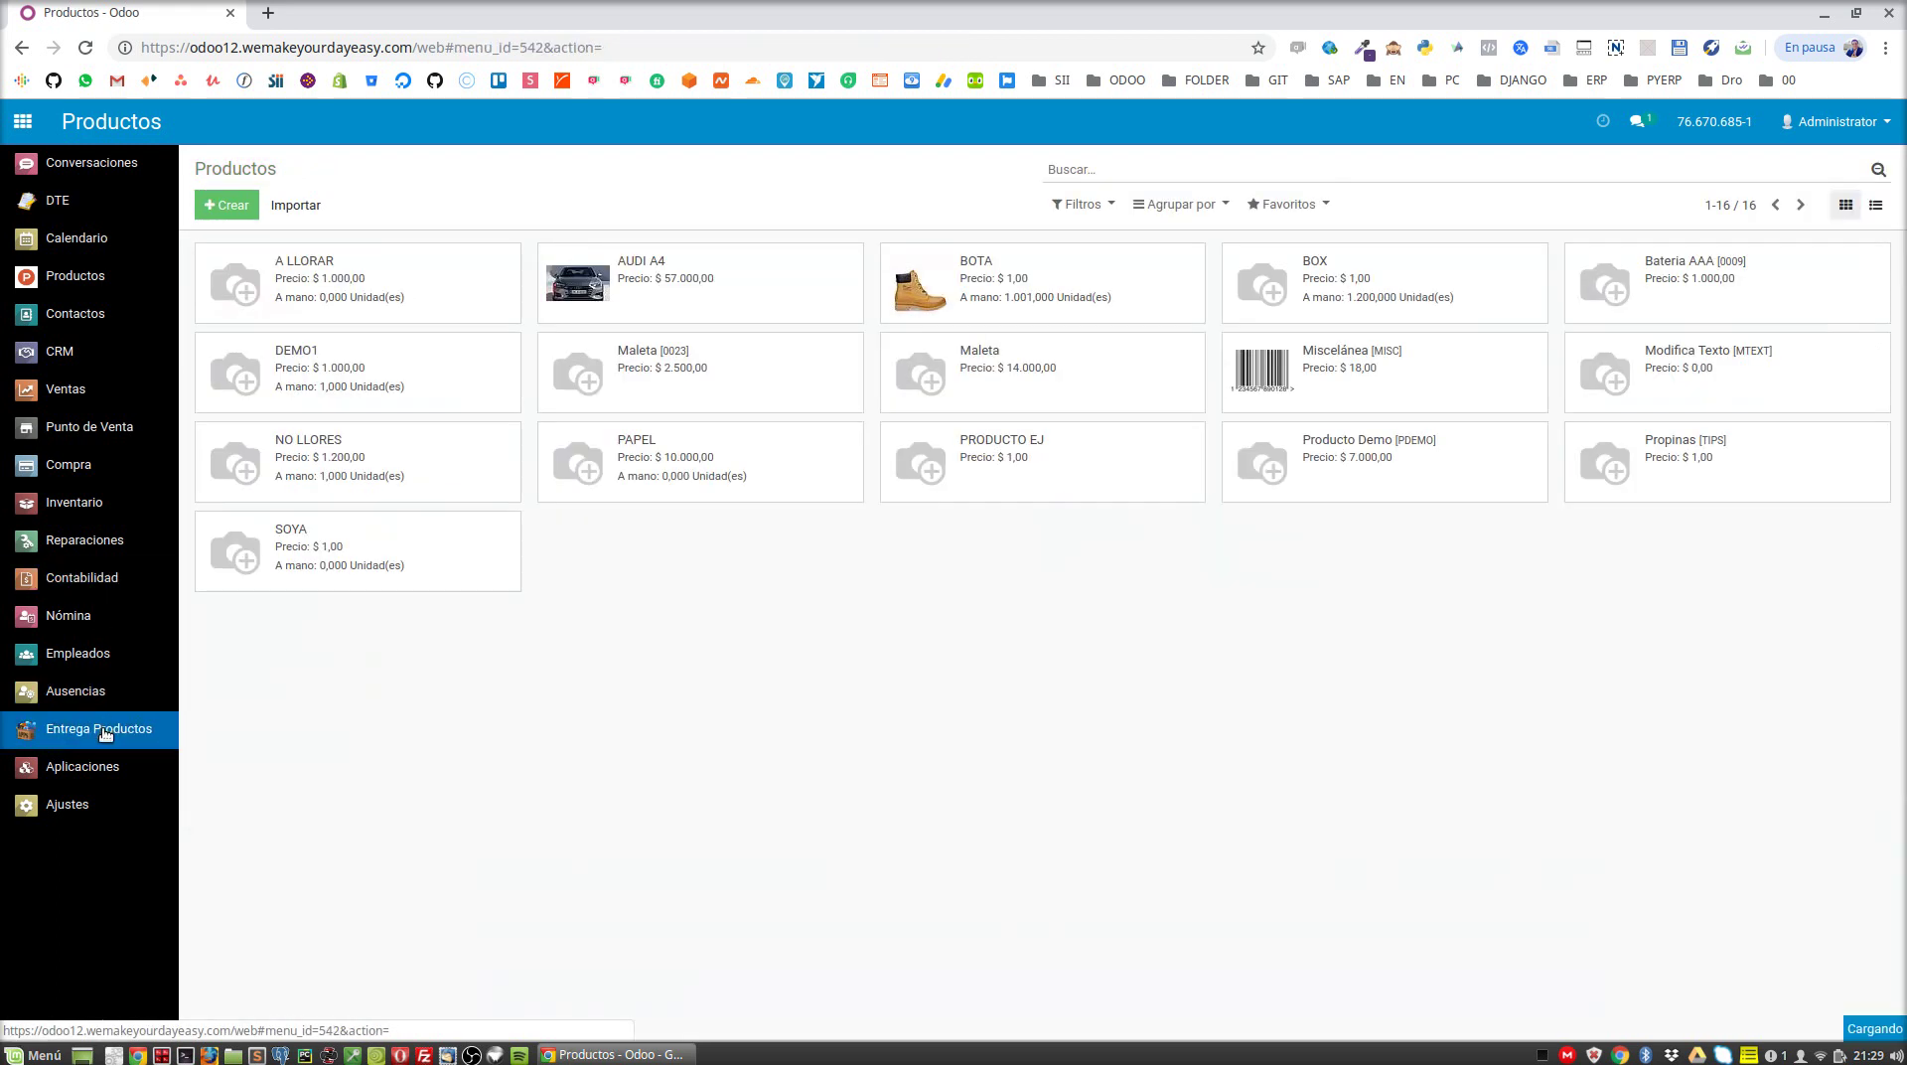
{"action": "left_click", "coordinate": [97, 666]}
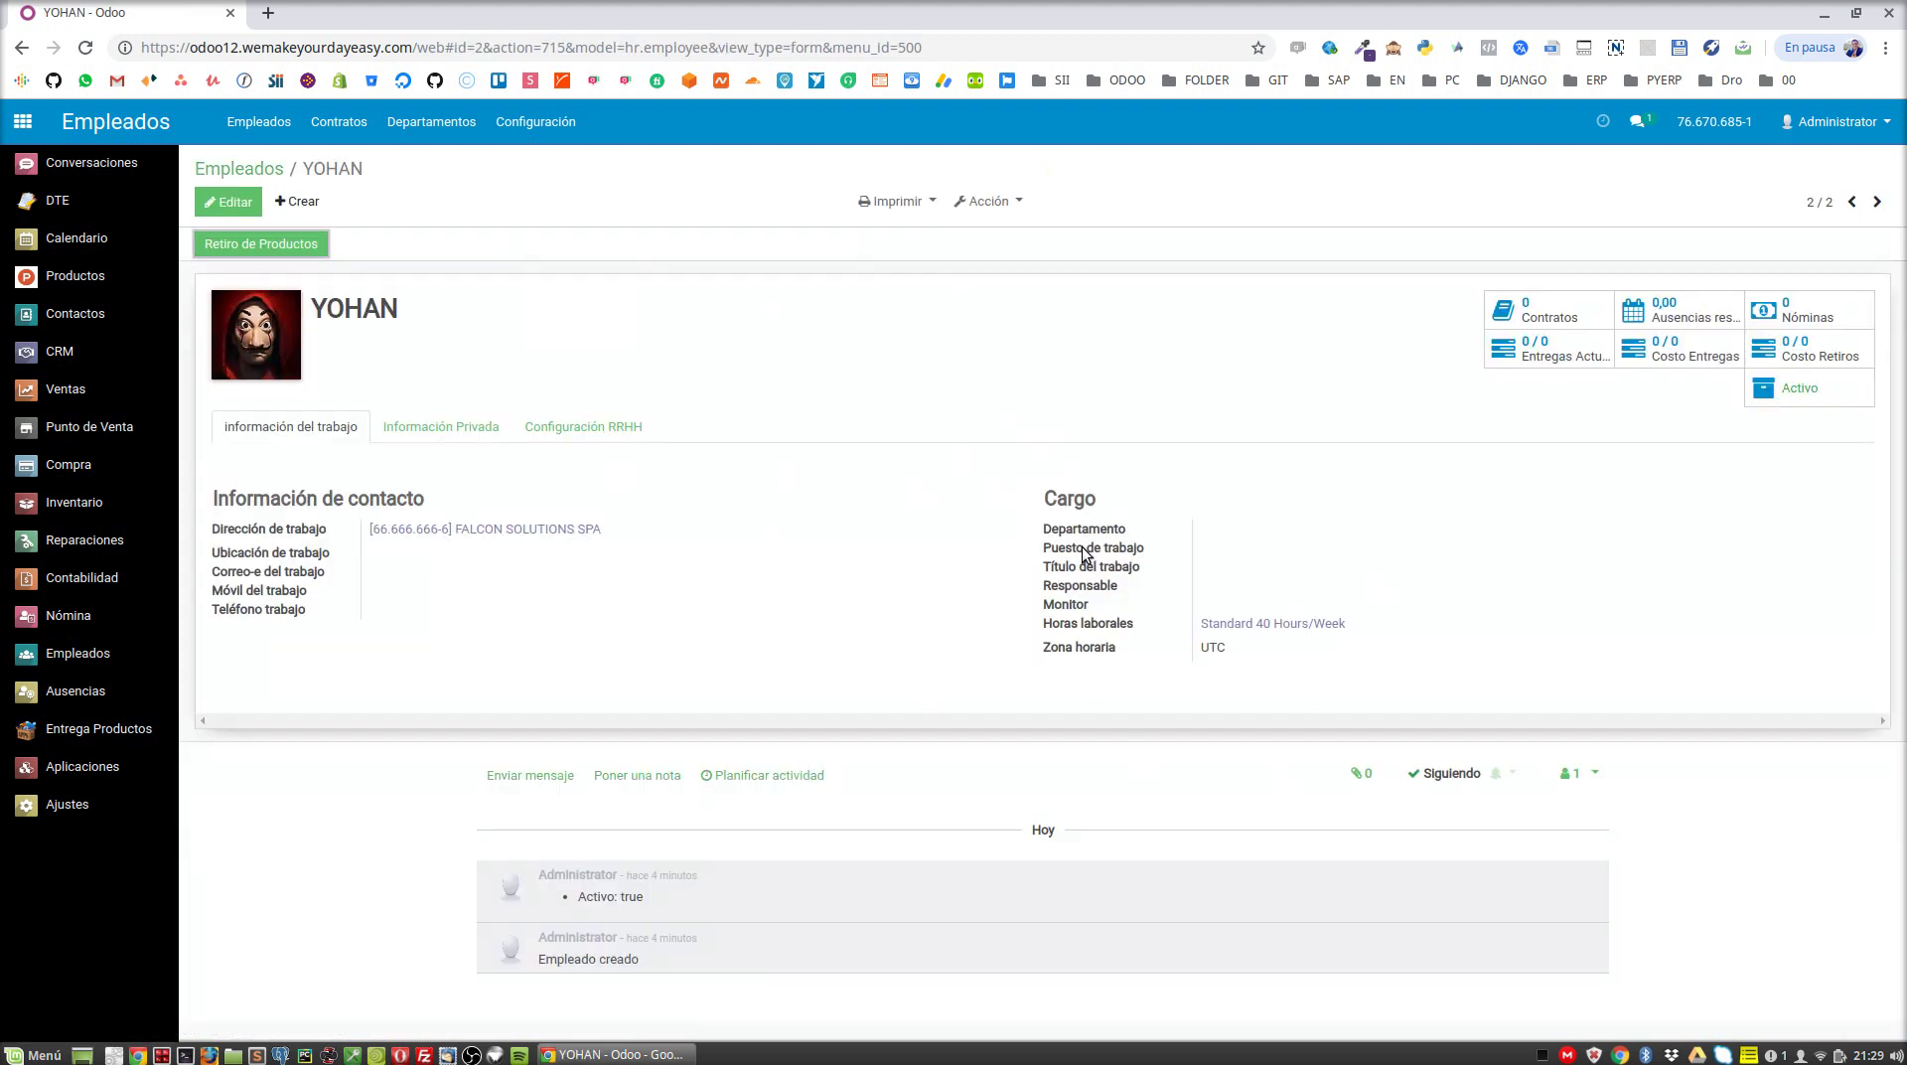
Create a new product delivery record in Entrega Productos and assign it to the non-administrator employee
{"action": "left_click", "coordinate": [147, 732]}
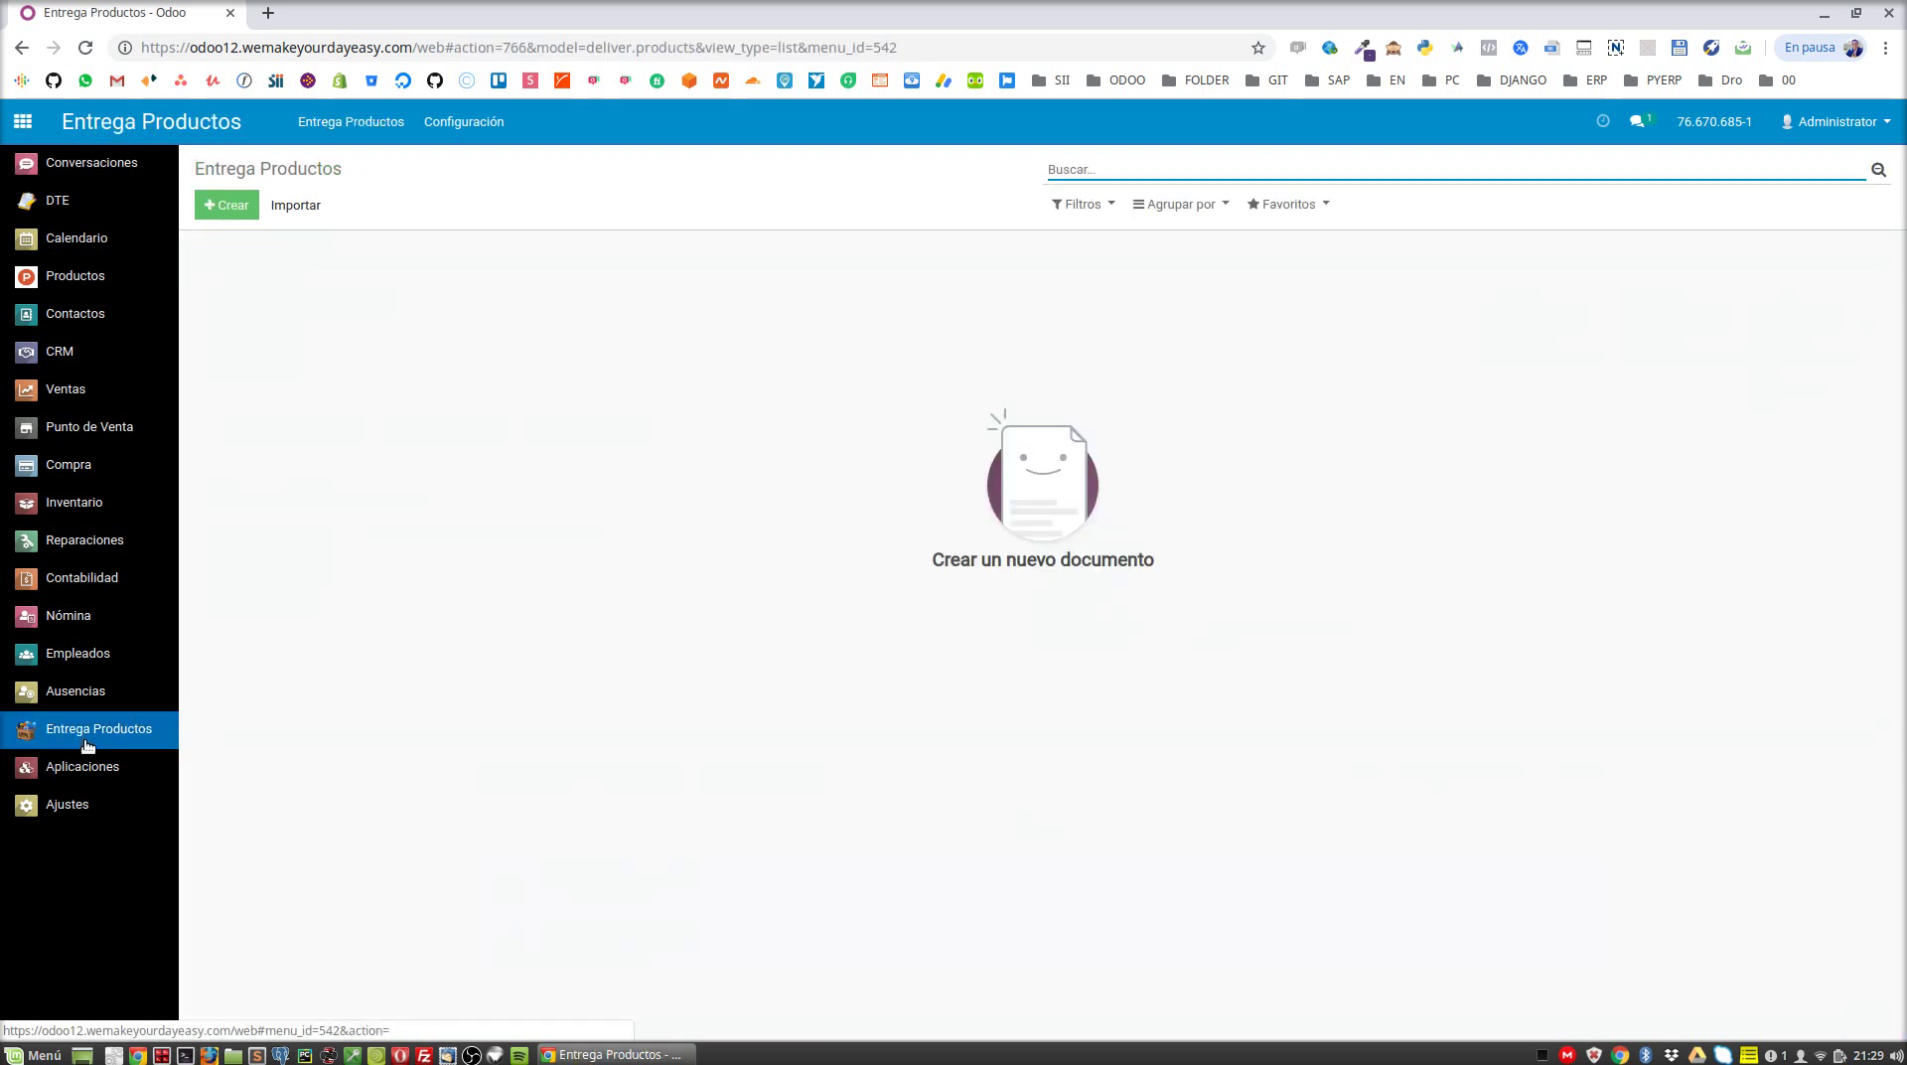
{"action": "left_click", "coordinate": [234, 210]}
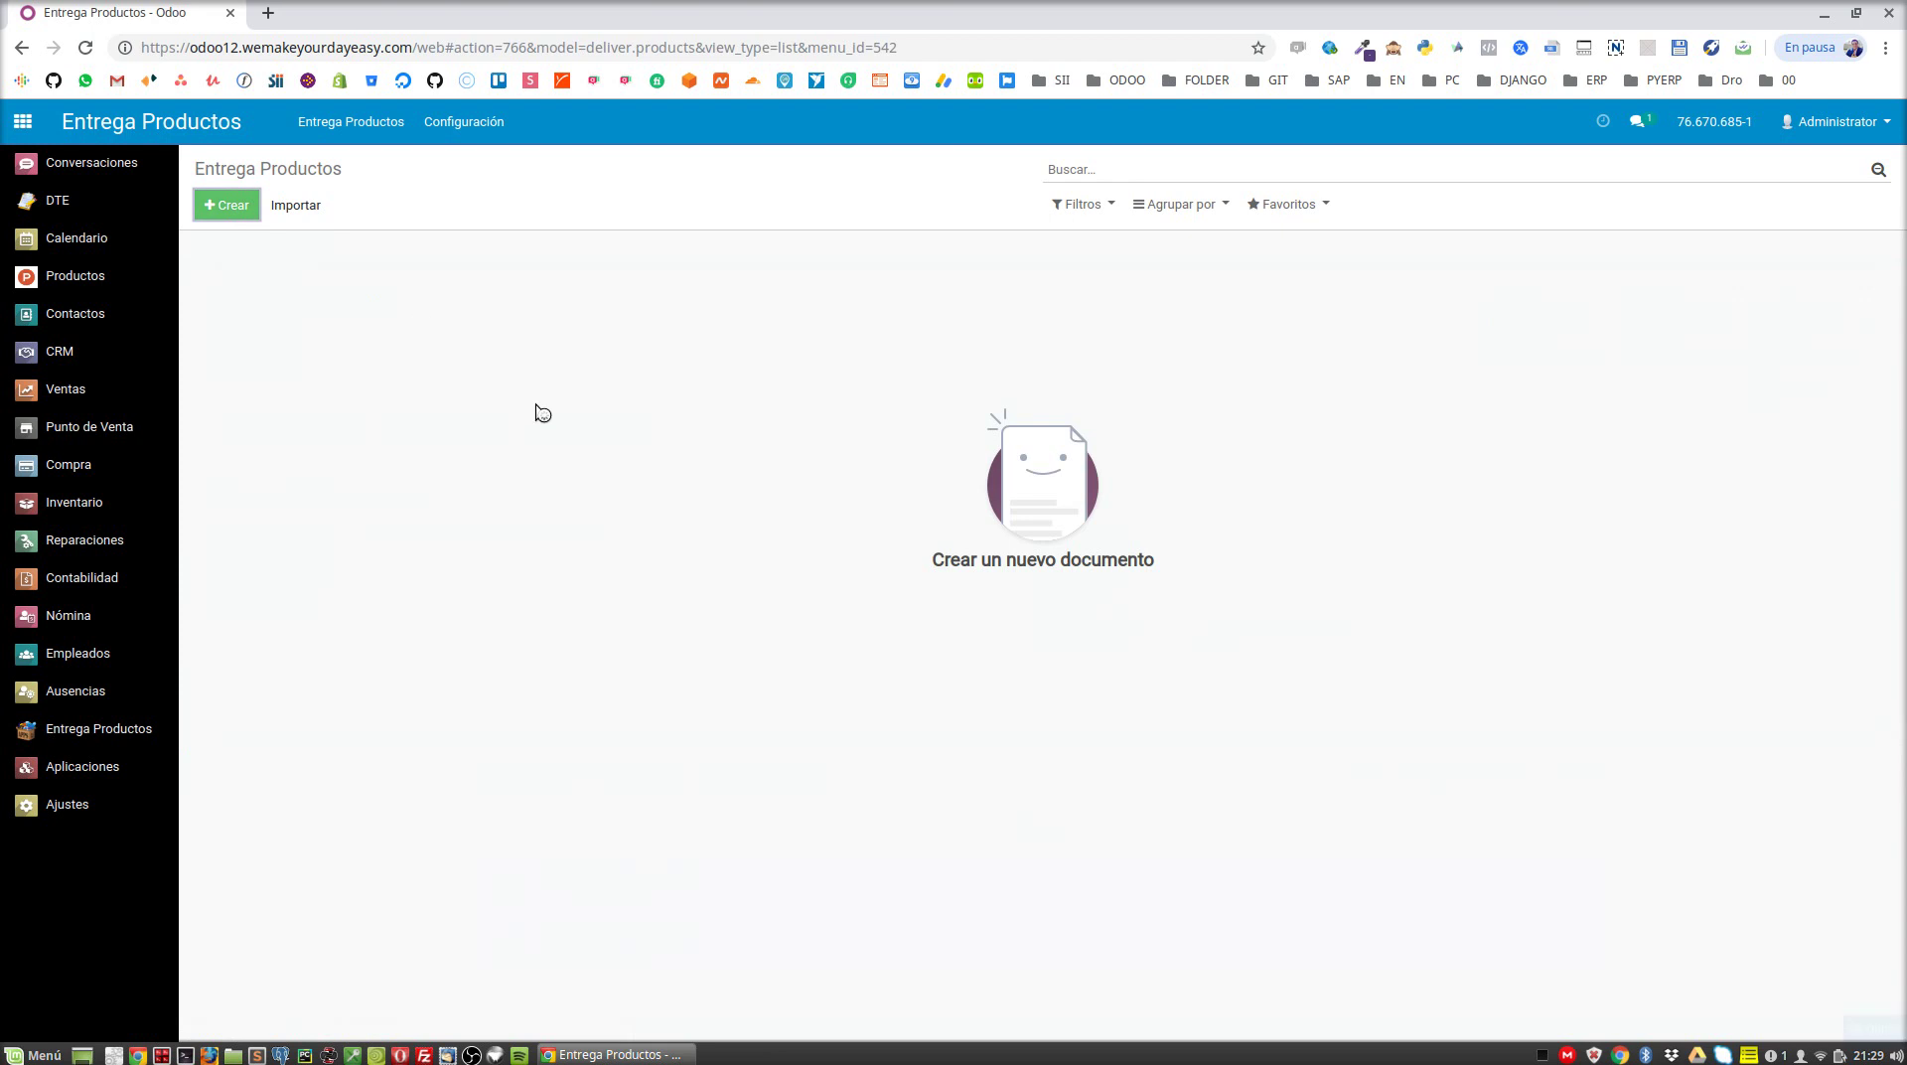
{"action": "left_click", "coordinate": [437, 381]}
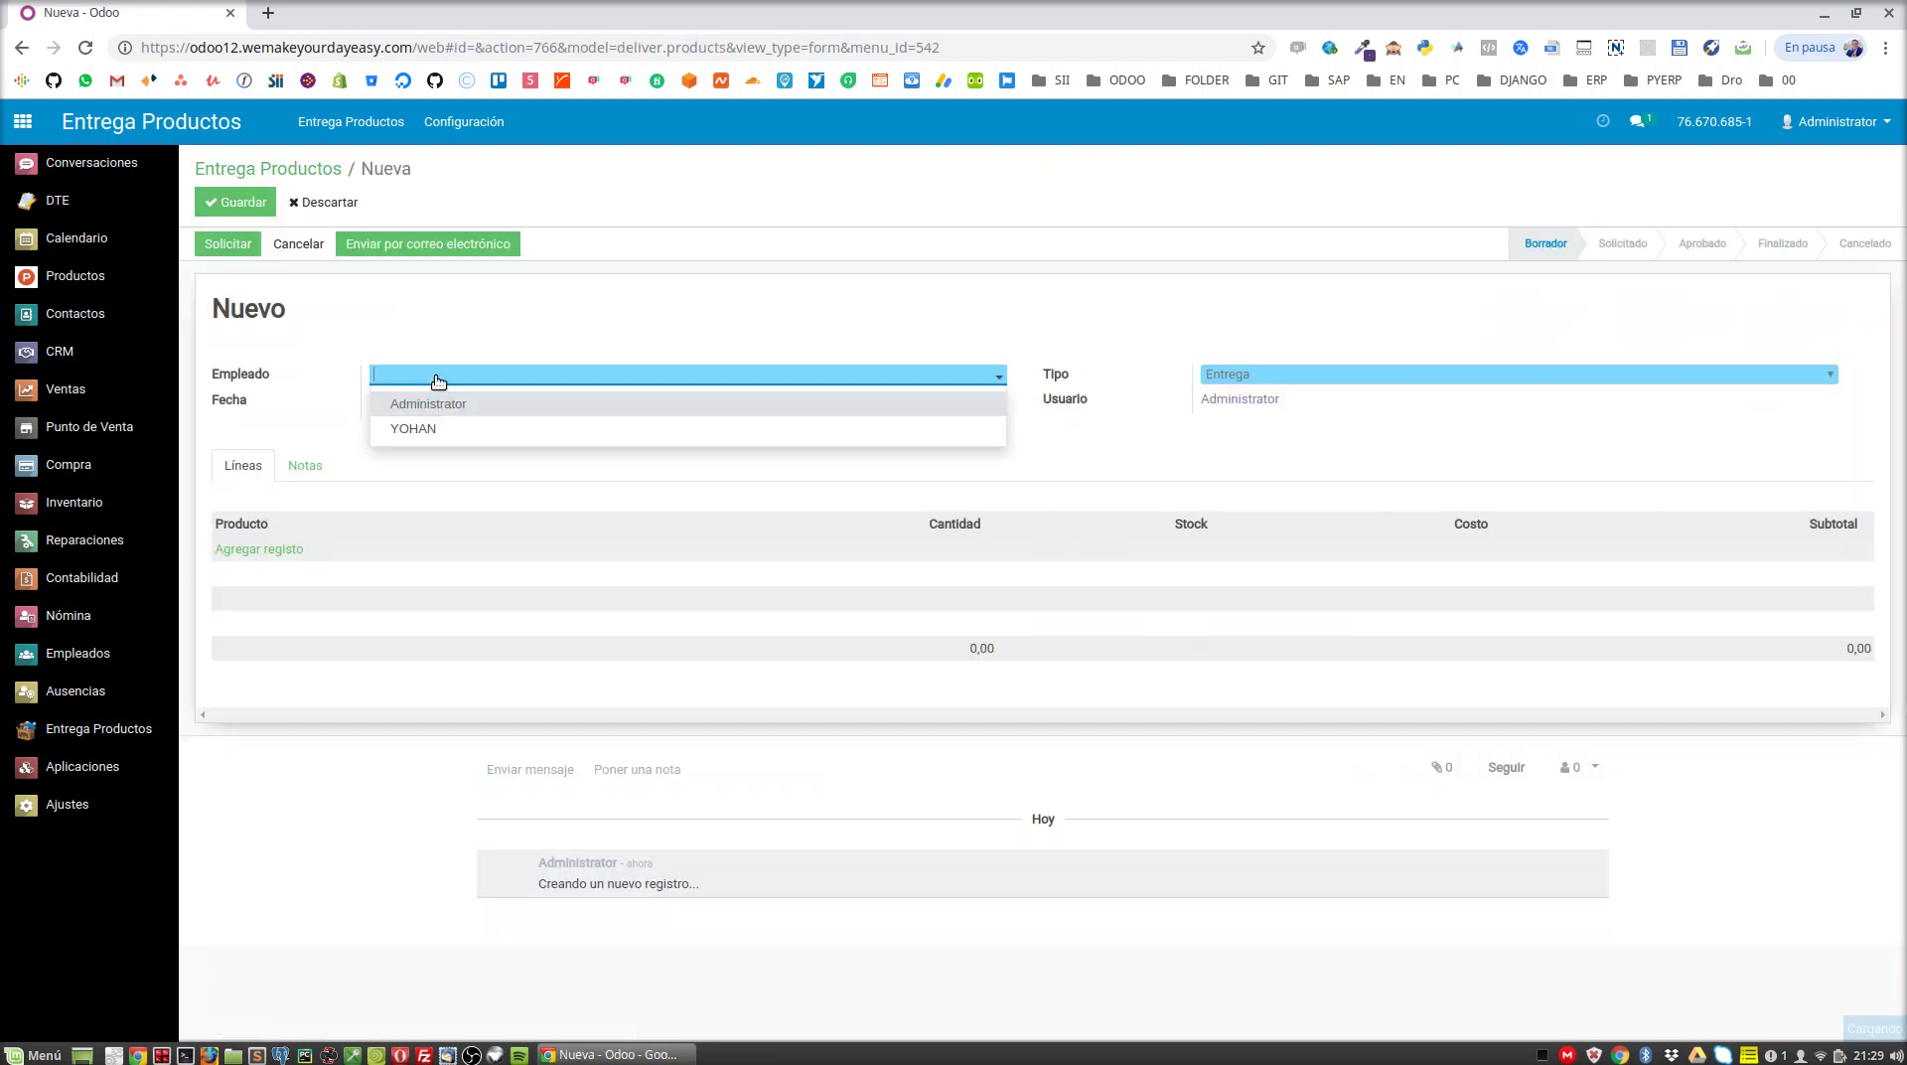
{"action": "left_click", "coordinate": [440, 425]}
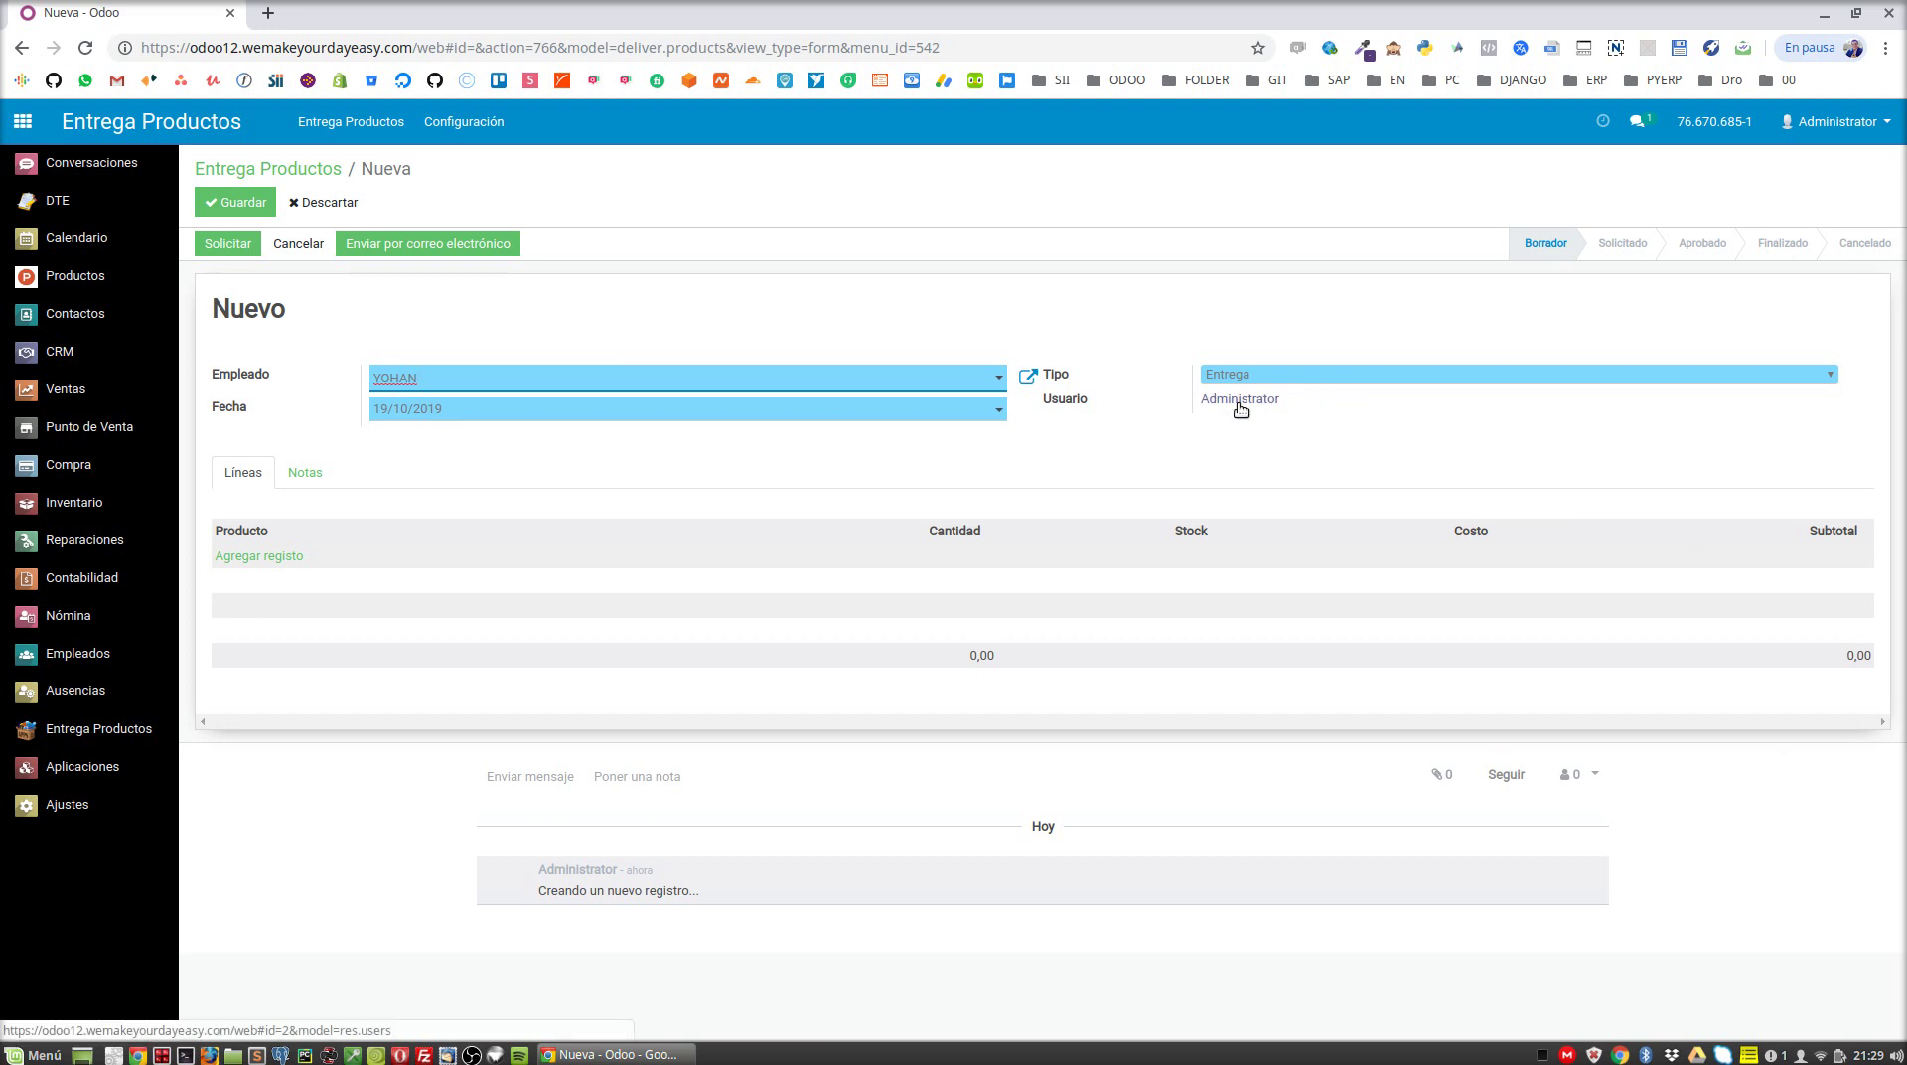
Add a line to the delivery for the product BOTA with a quantity of 1
{"action": "left_click", "coordinate": [268, 557]}
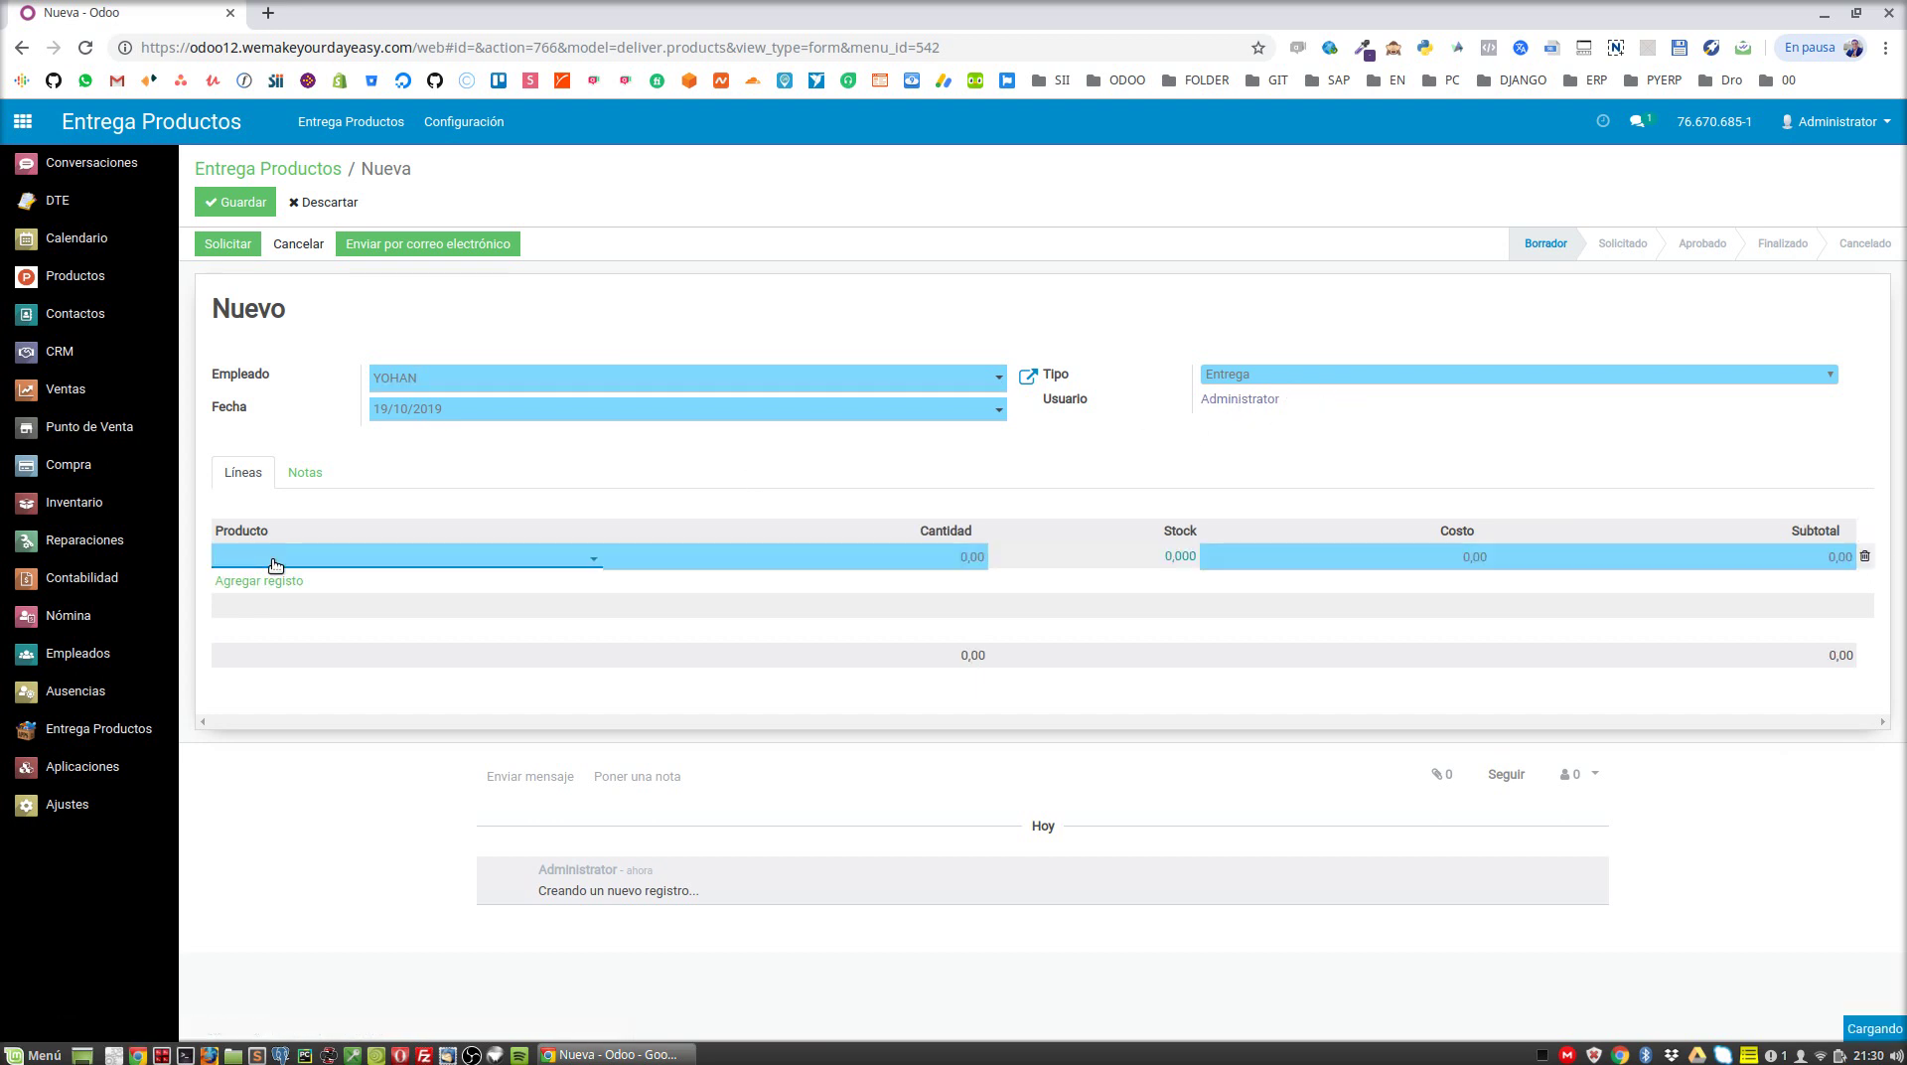
{"action": "left_click", "coordinate": [275, 564]}
{"action": "type", "text": "bot"}
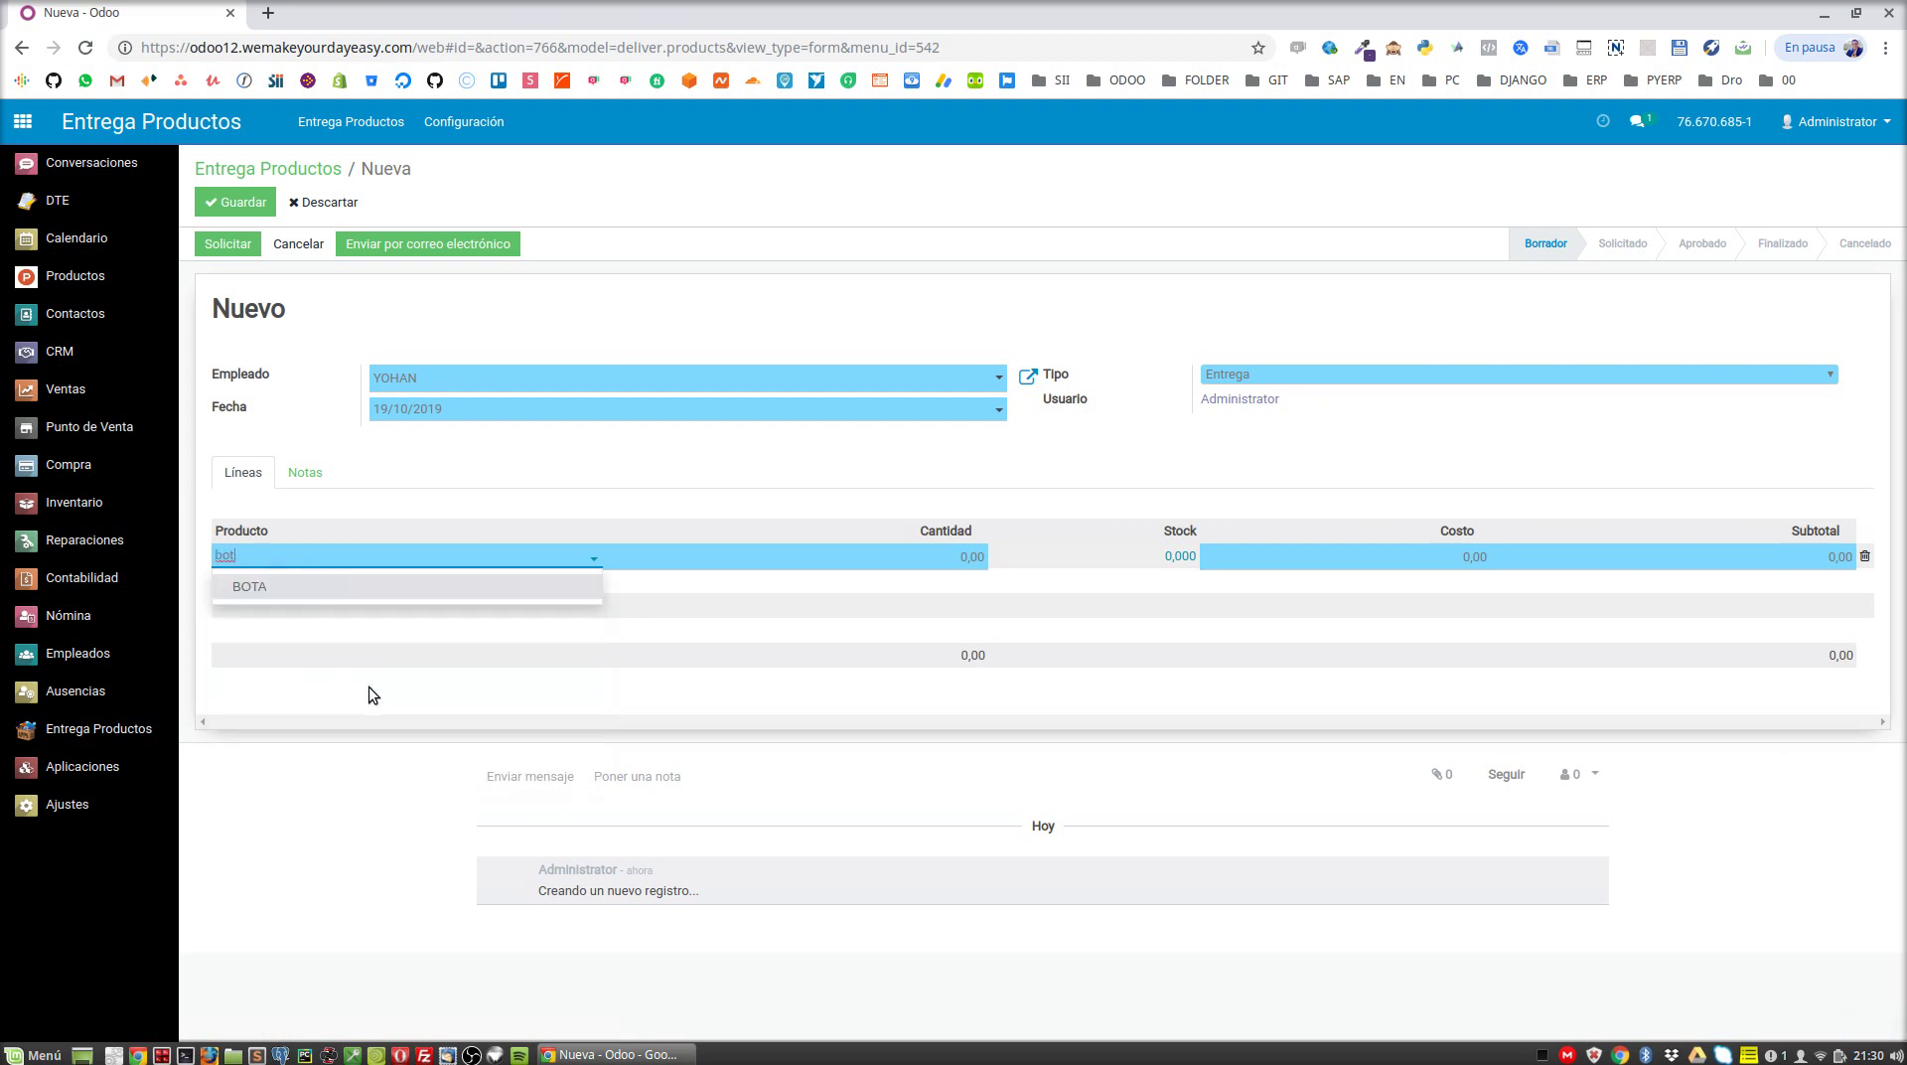
{"action": "left_click", "coordinate": [374, 588]}
{"action": "left_click", "coordinate": [881, 558]}
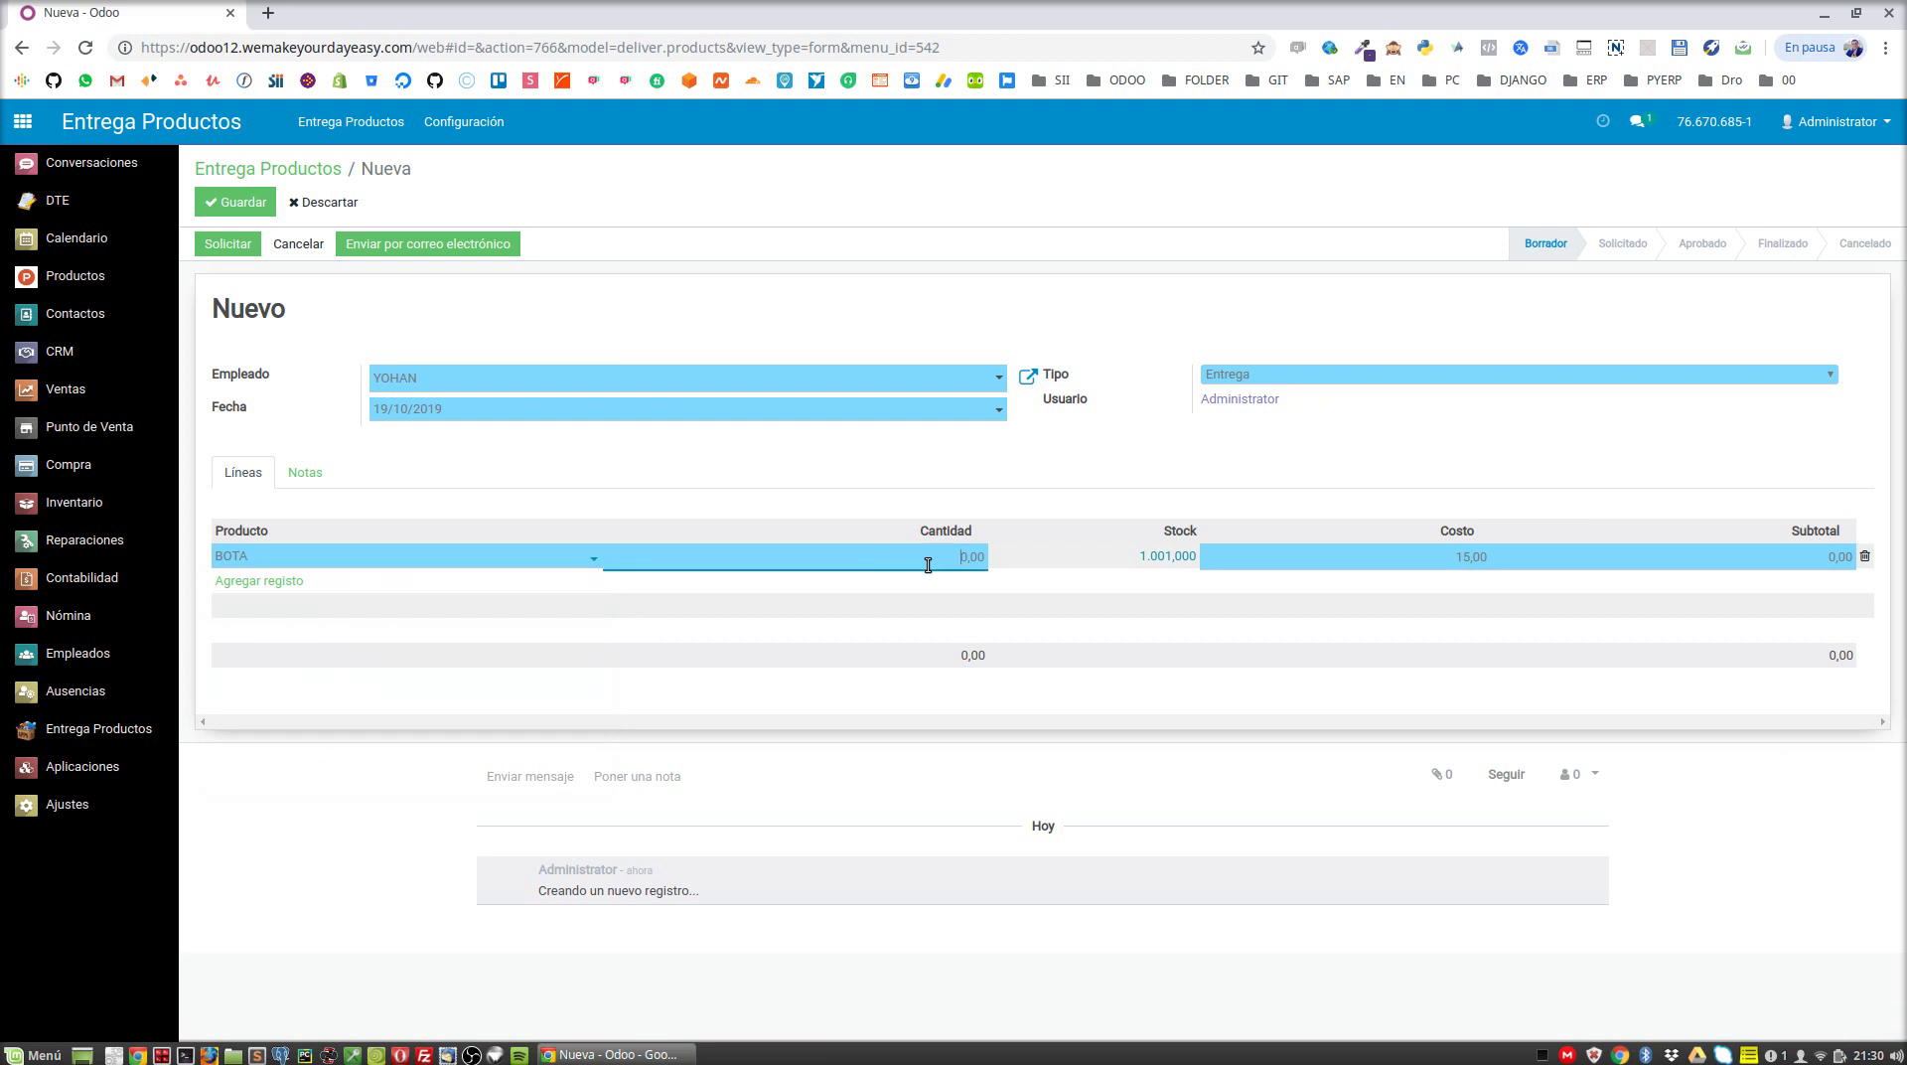
{"action": "type", "text": "1"}
{"action": "left_click", "coordinate": [1059, 485]}
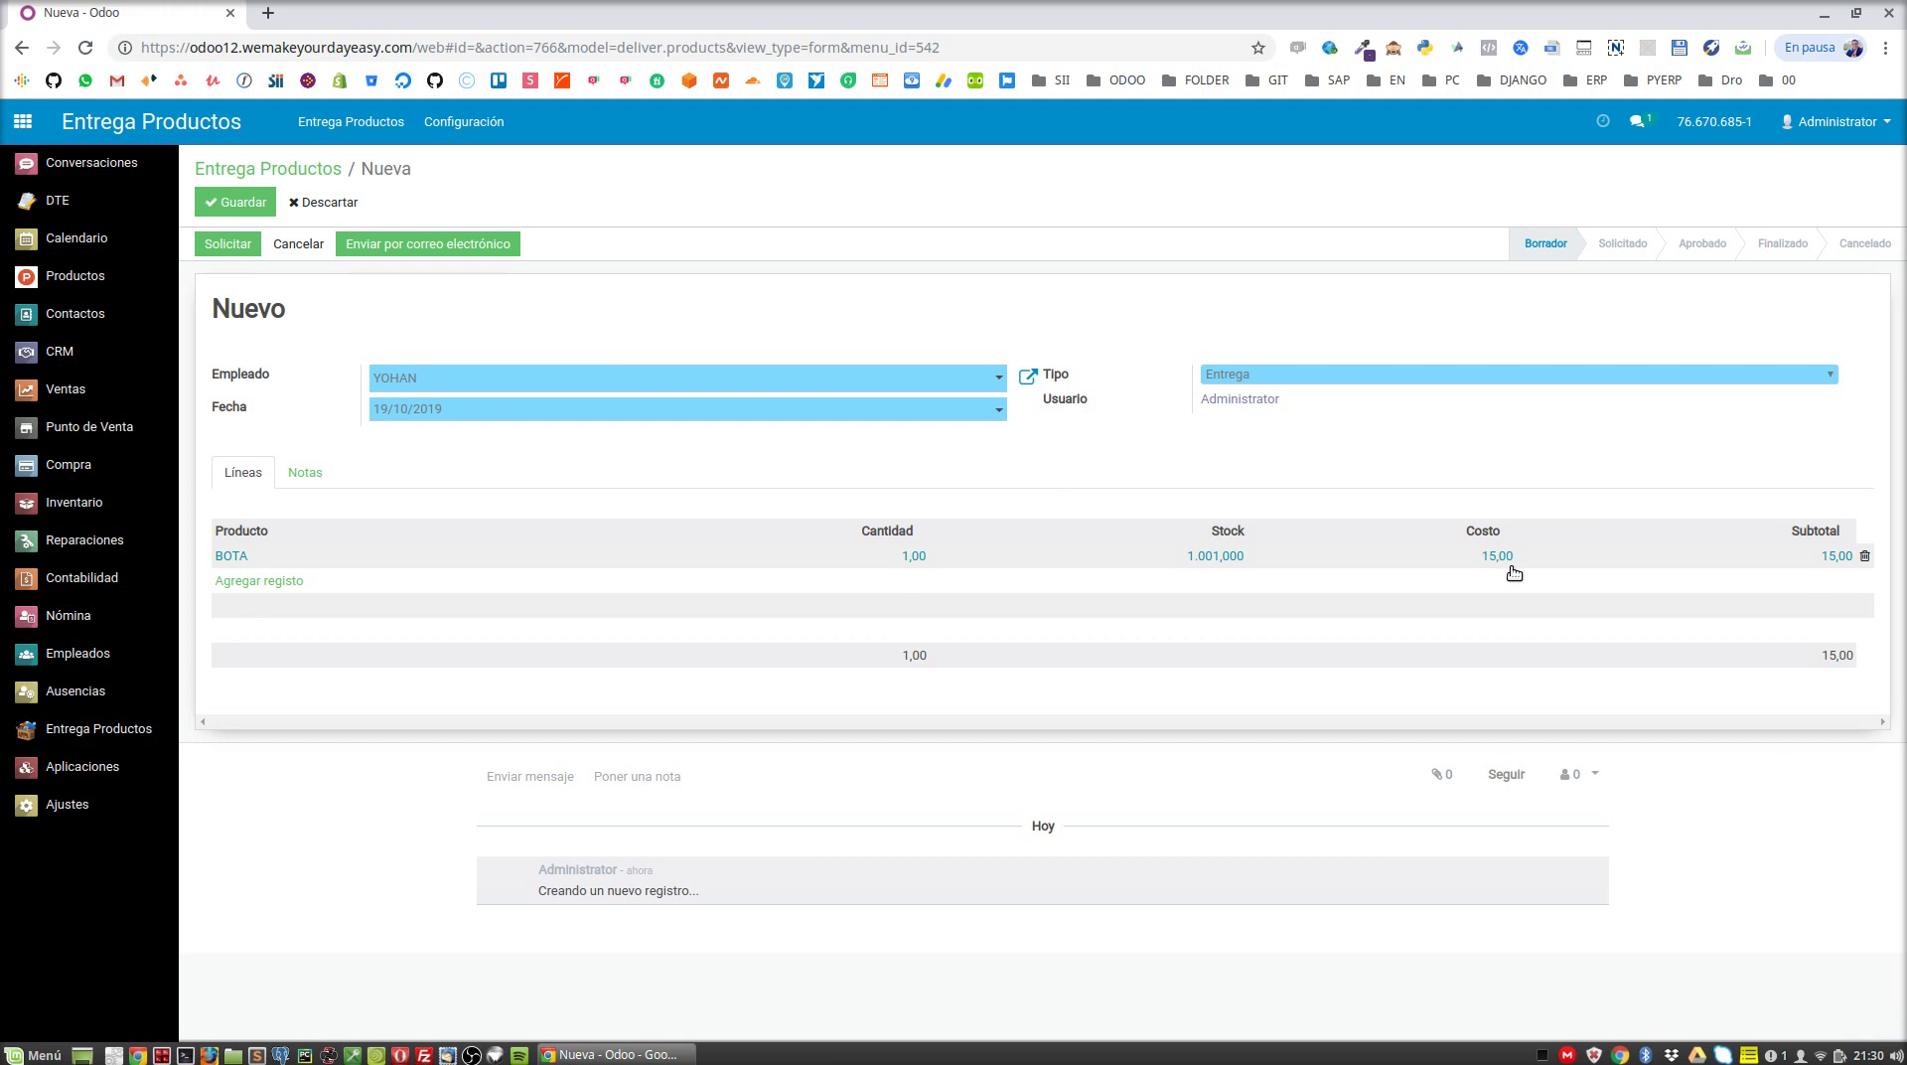
Save the BOTA delivery and advance it through Solicitado to Aprobado, accepting both confirmations
{"action": "left_click", "coordinate": [244, 202]}
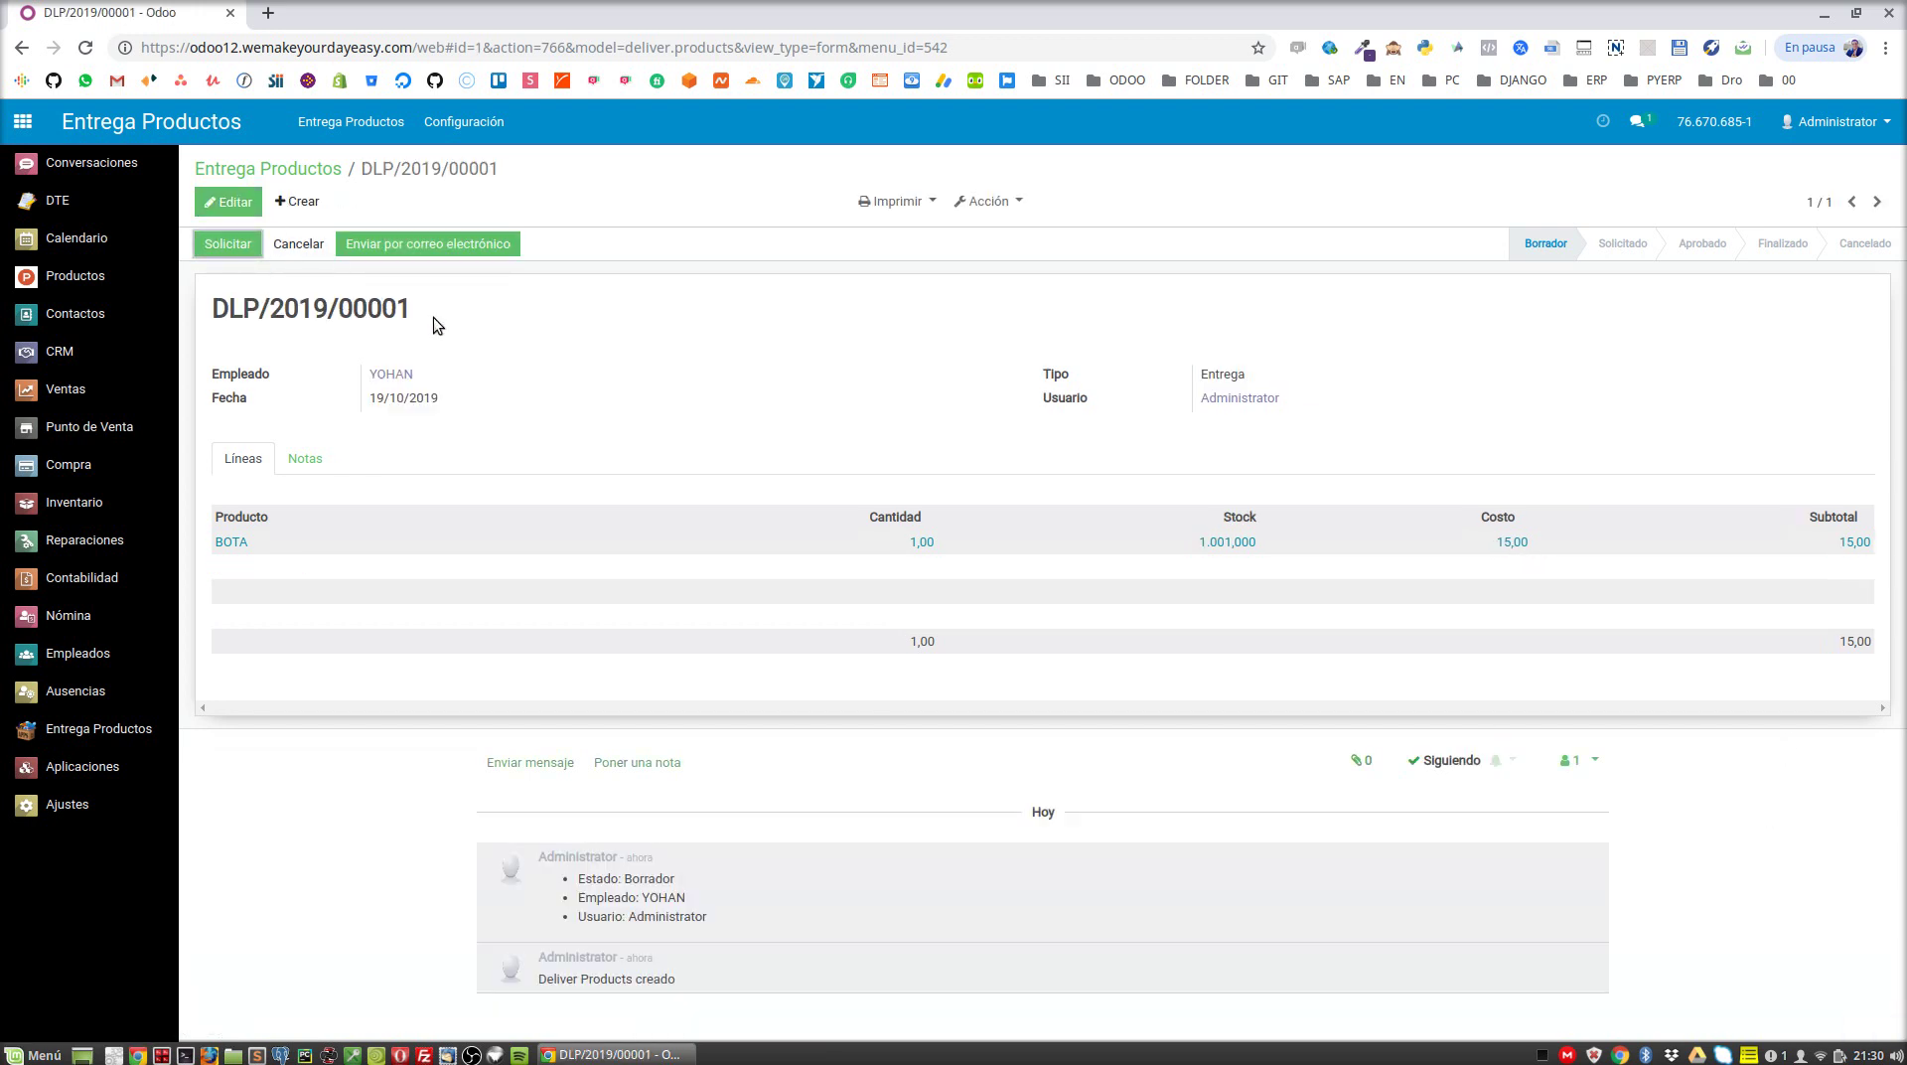
{"action": "left_click", "coordinate": [228, 243]}
{"action": "left_click", "coordinate": [679, 261]}
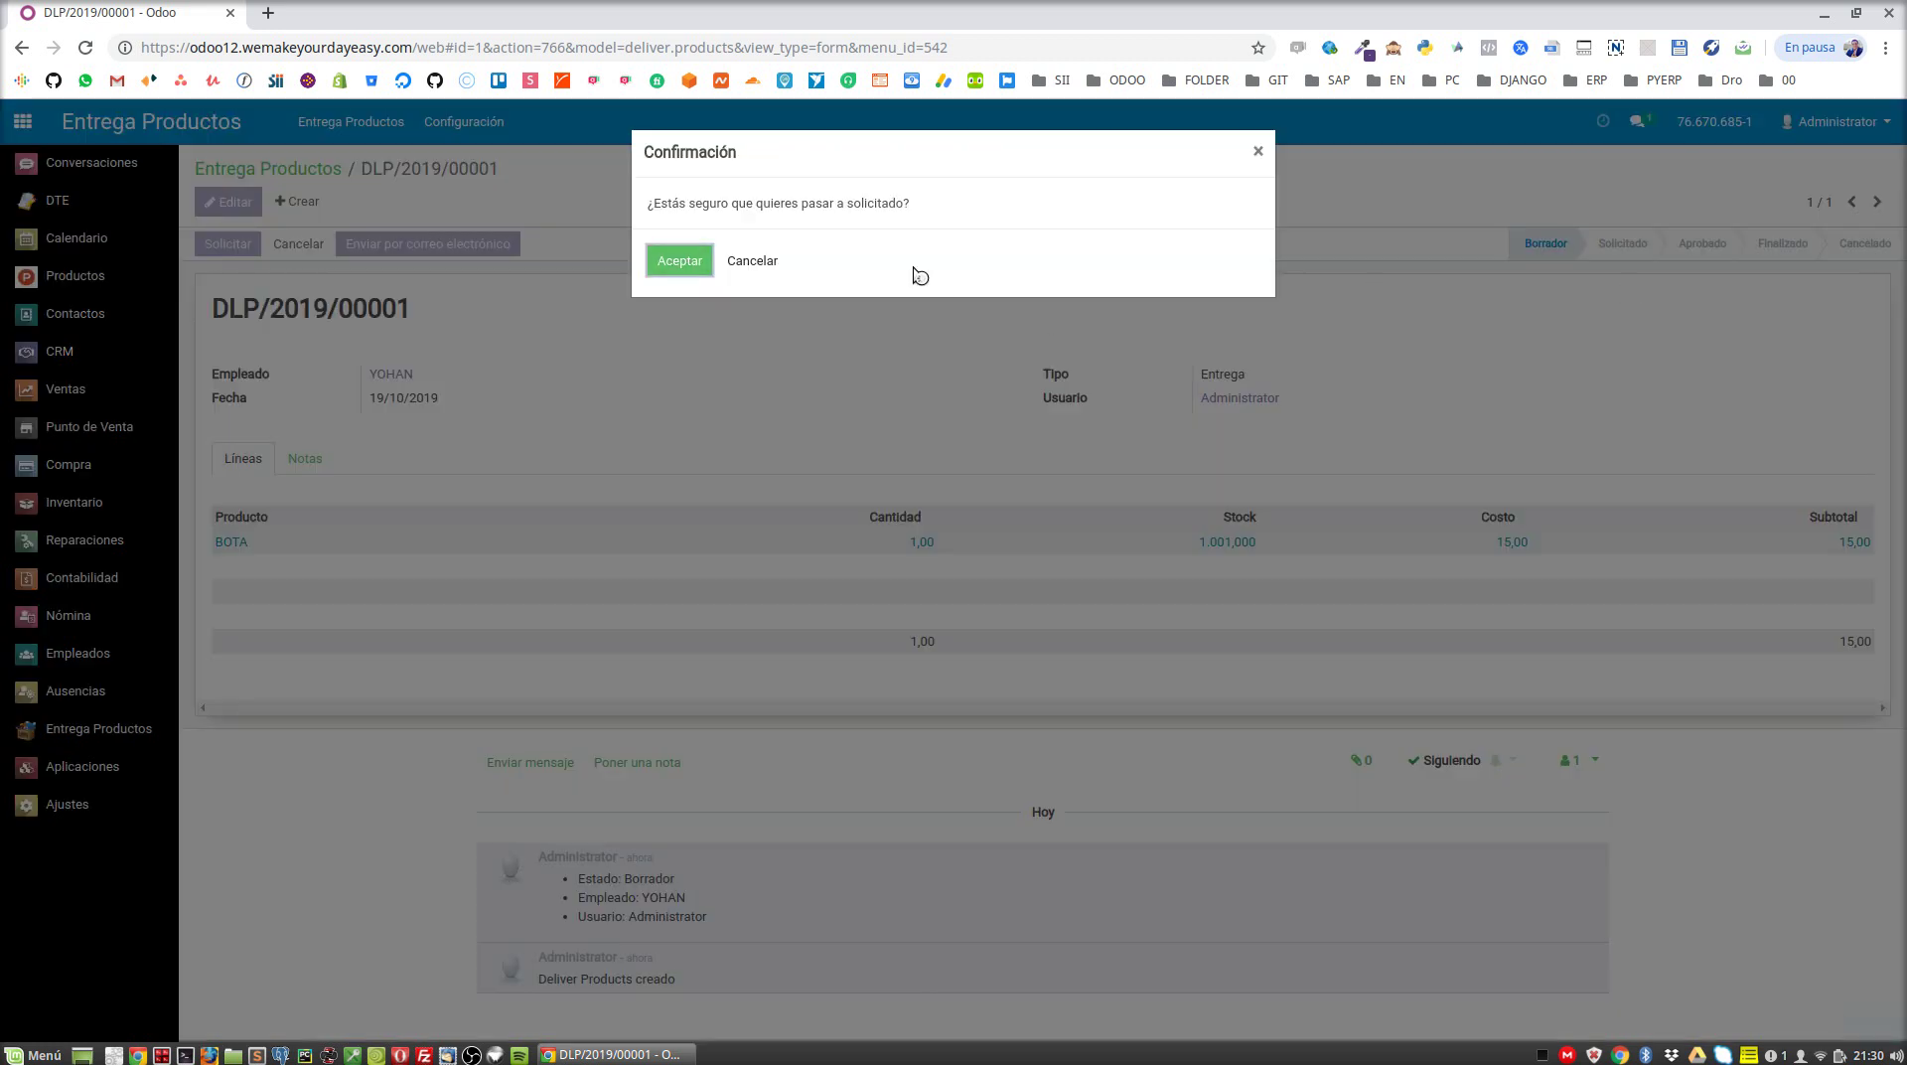
{"action": "left_click", "coordinate": [227, 243]}
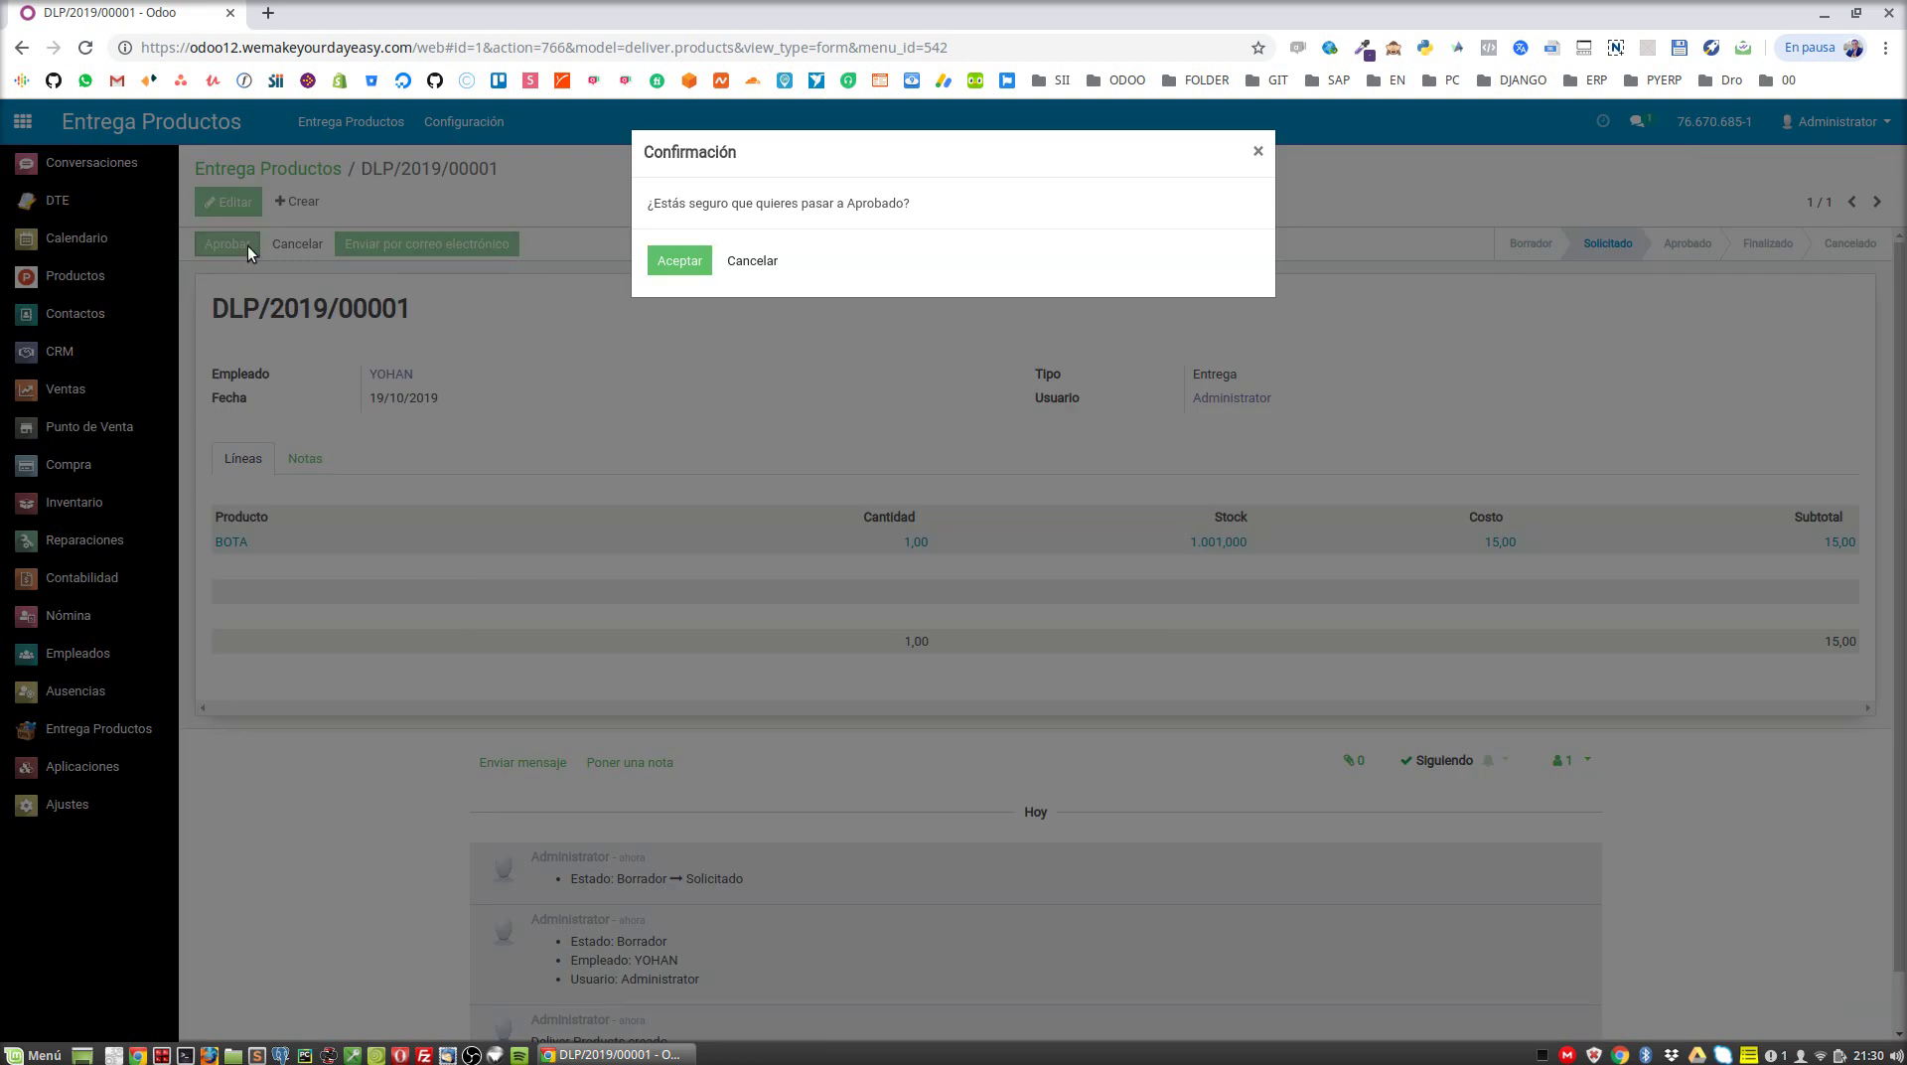
{"action": "key", "text": "Return"}
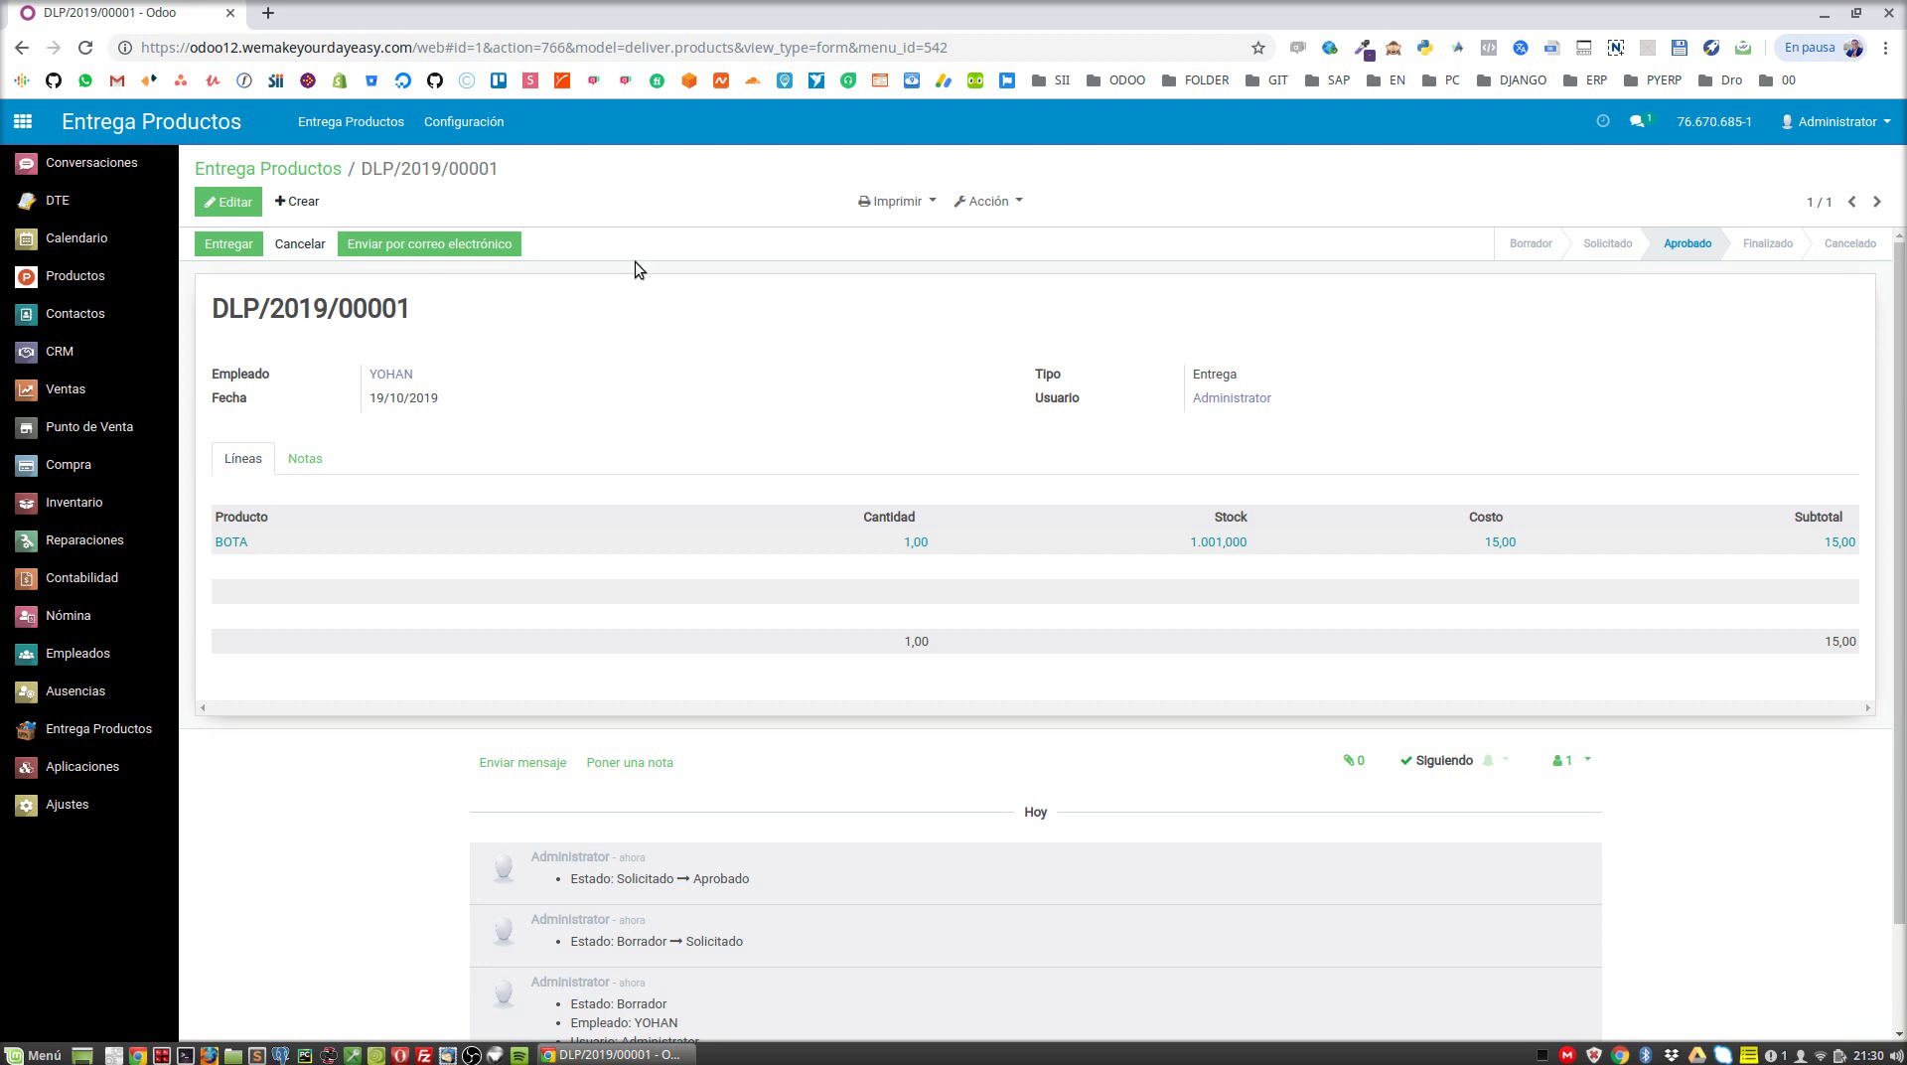
Print the approved BOTA delivery to PDF, examine the document down to its footer and close it
{"action": "left_click", "coordinate": [910, 202]}
{"action": "left_click", "coordinate": [907, 234]}
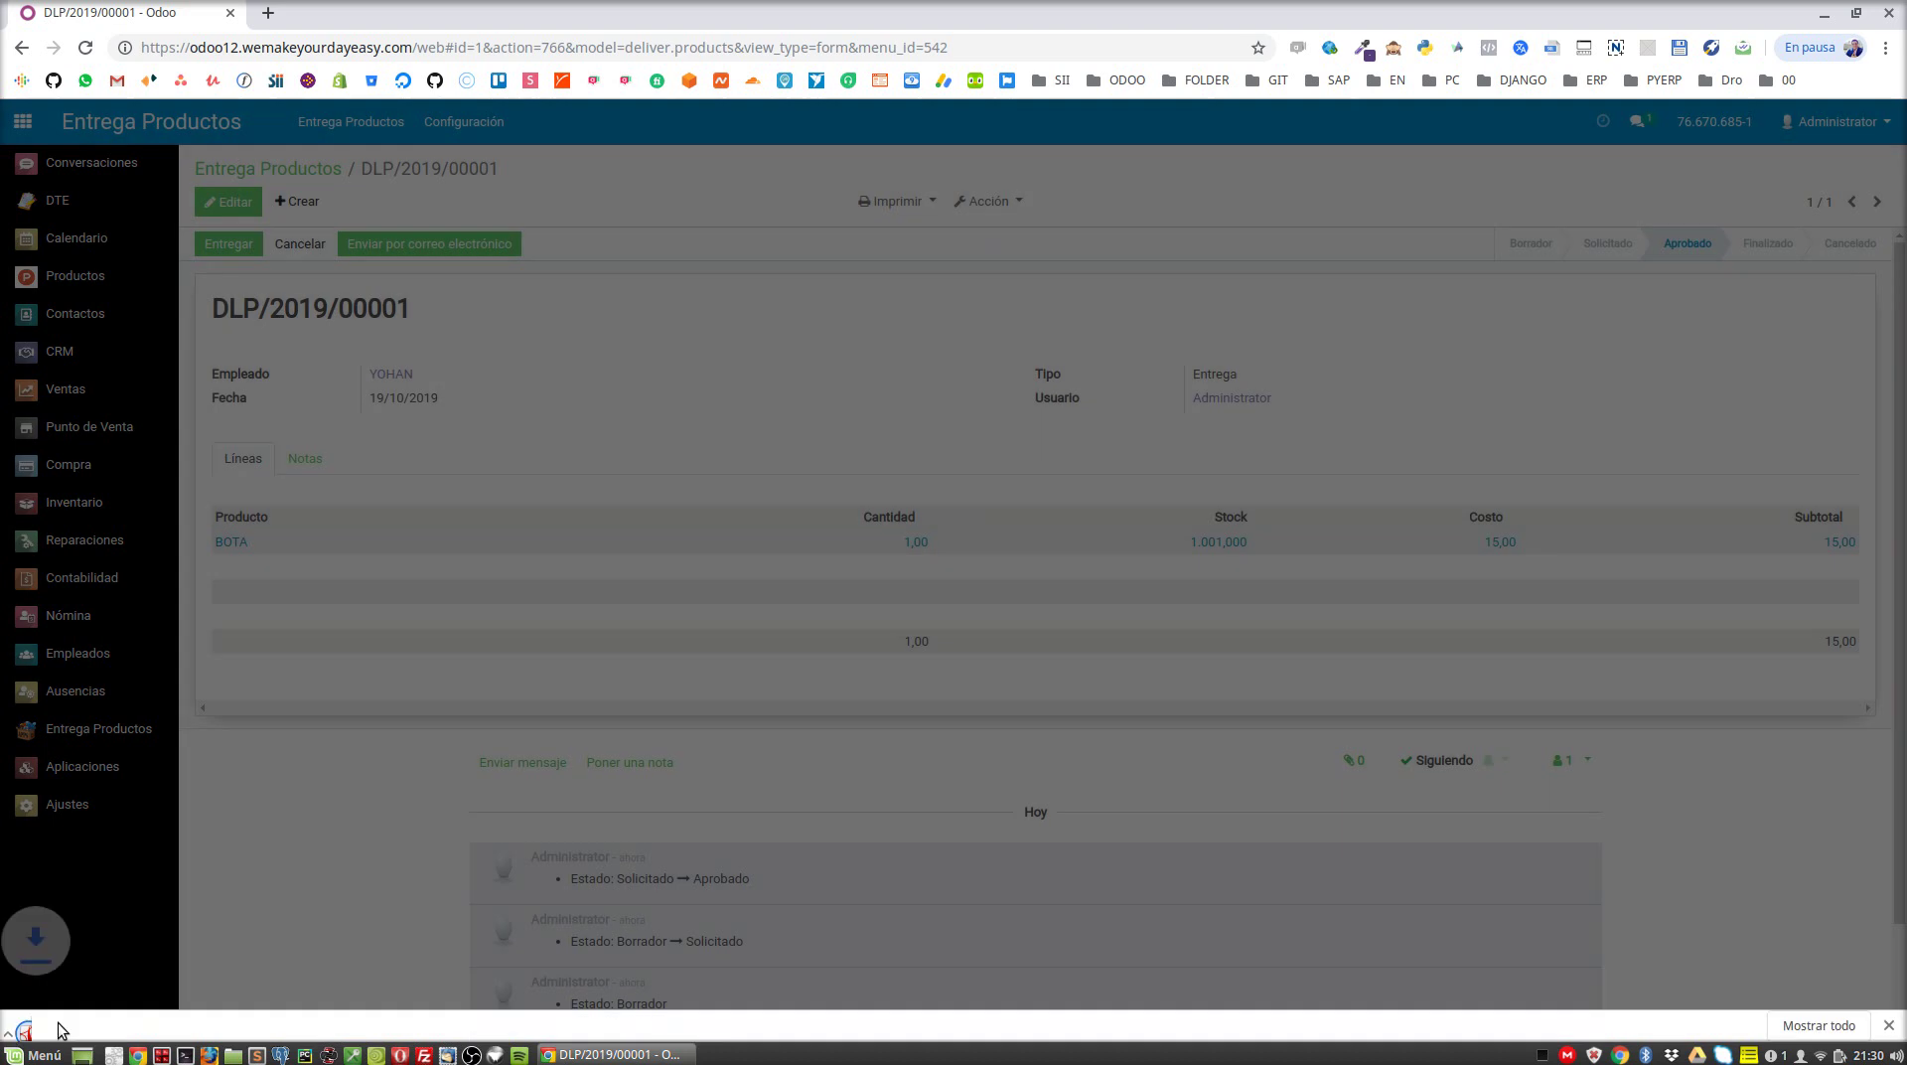
{"action": "left_click", "coordinate": [59, 1025]}
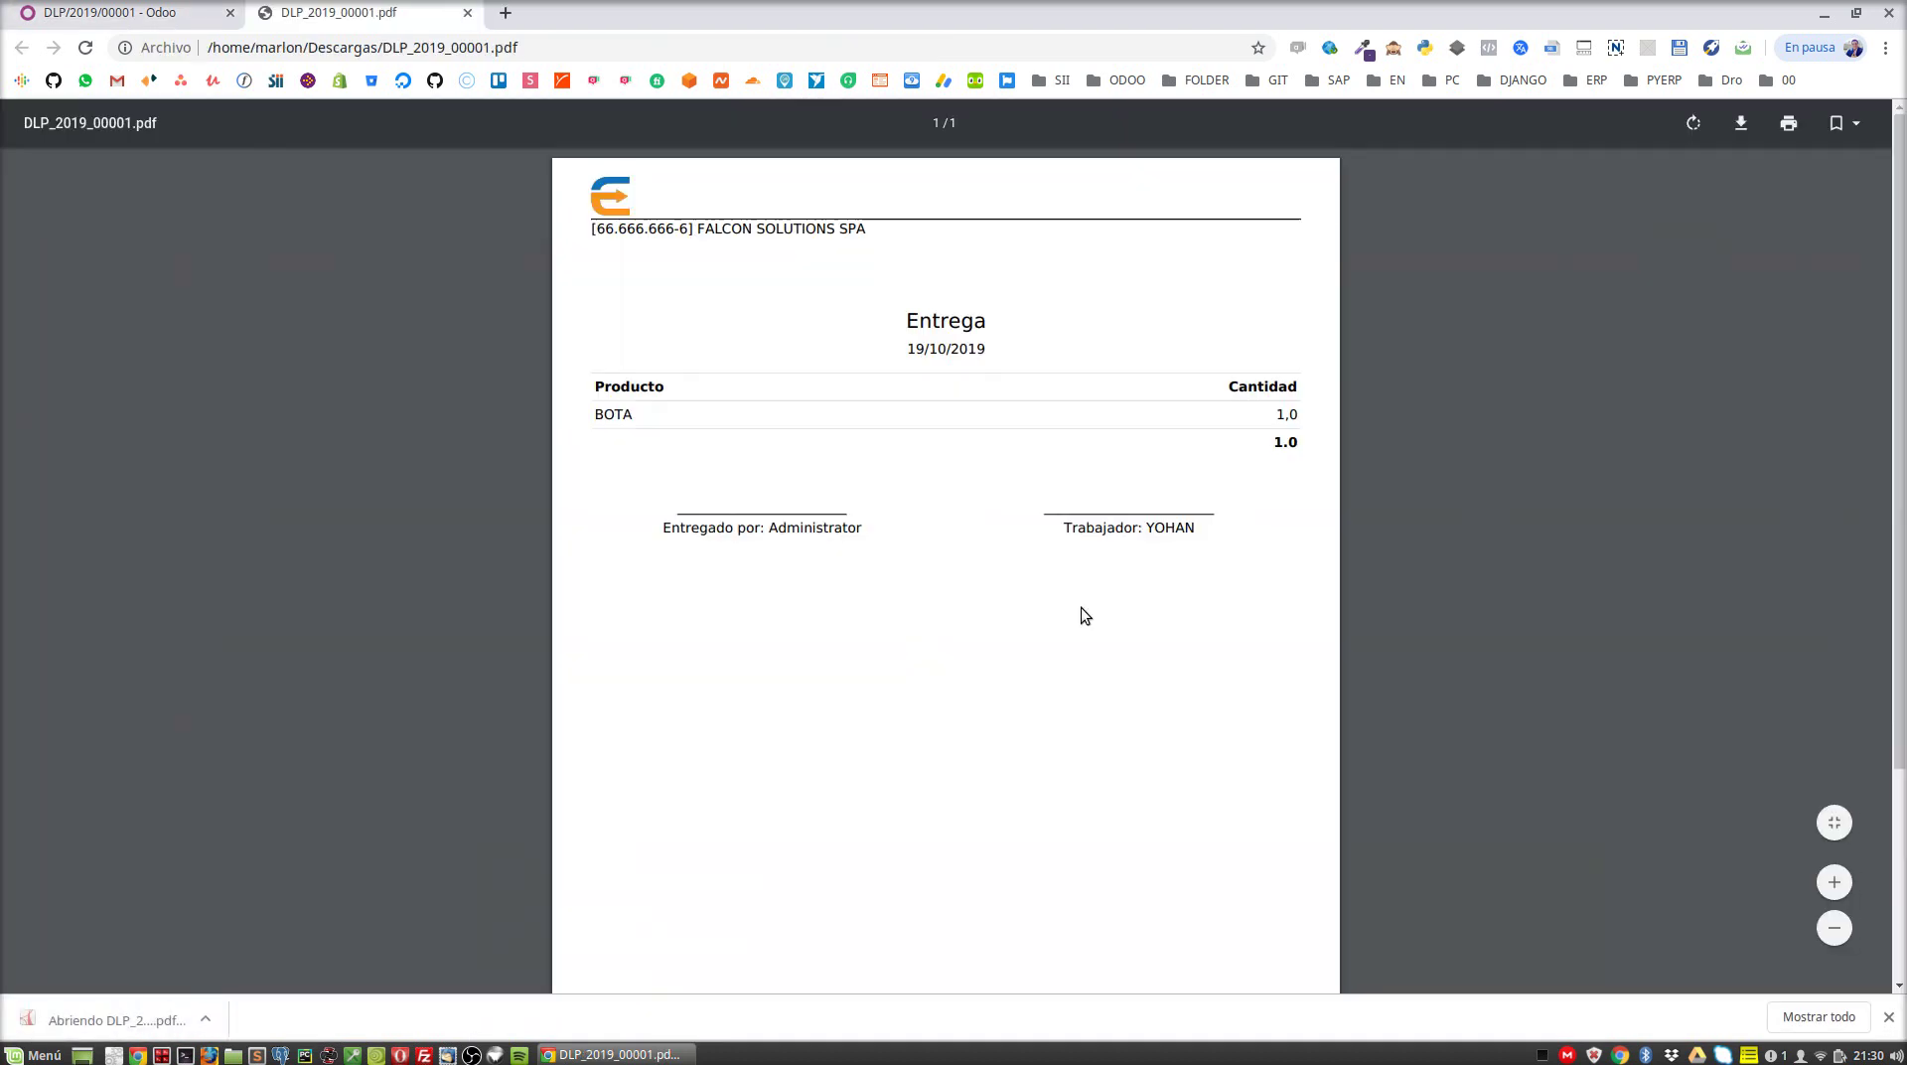
{"action": "scroll", "coordinate": [864, 611], "scroll_direction": "down", "scroll_amount": 3}
{"action": "scroll", "coordinate": [894, 635], "scroll_direction": "up", "scroll_amount": 3}
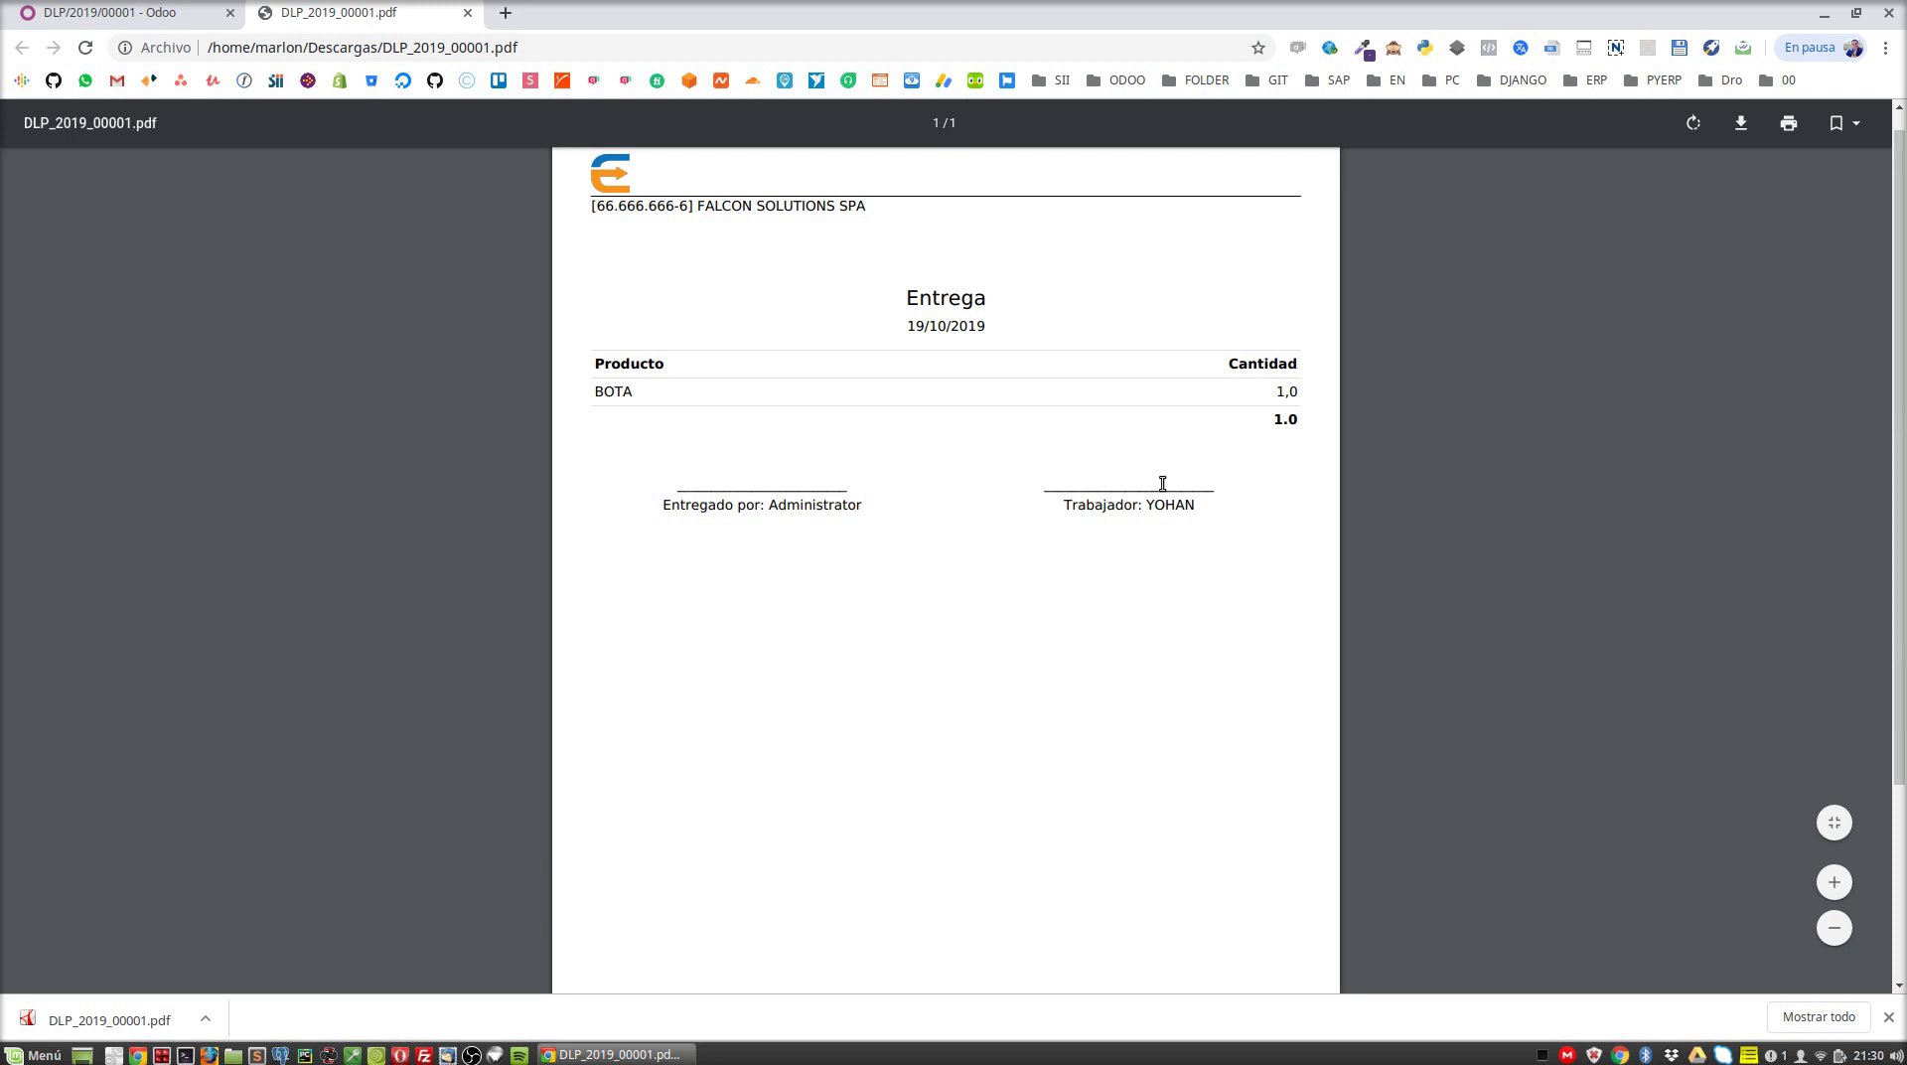
{"action": "scroll", "coordinate": [1244, 636], "scroll_direction": "down", "scroll_amount": 3}
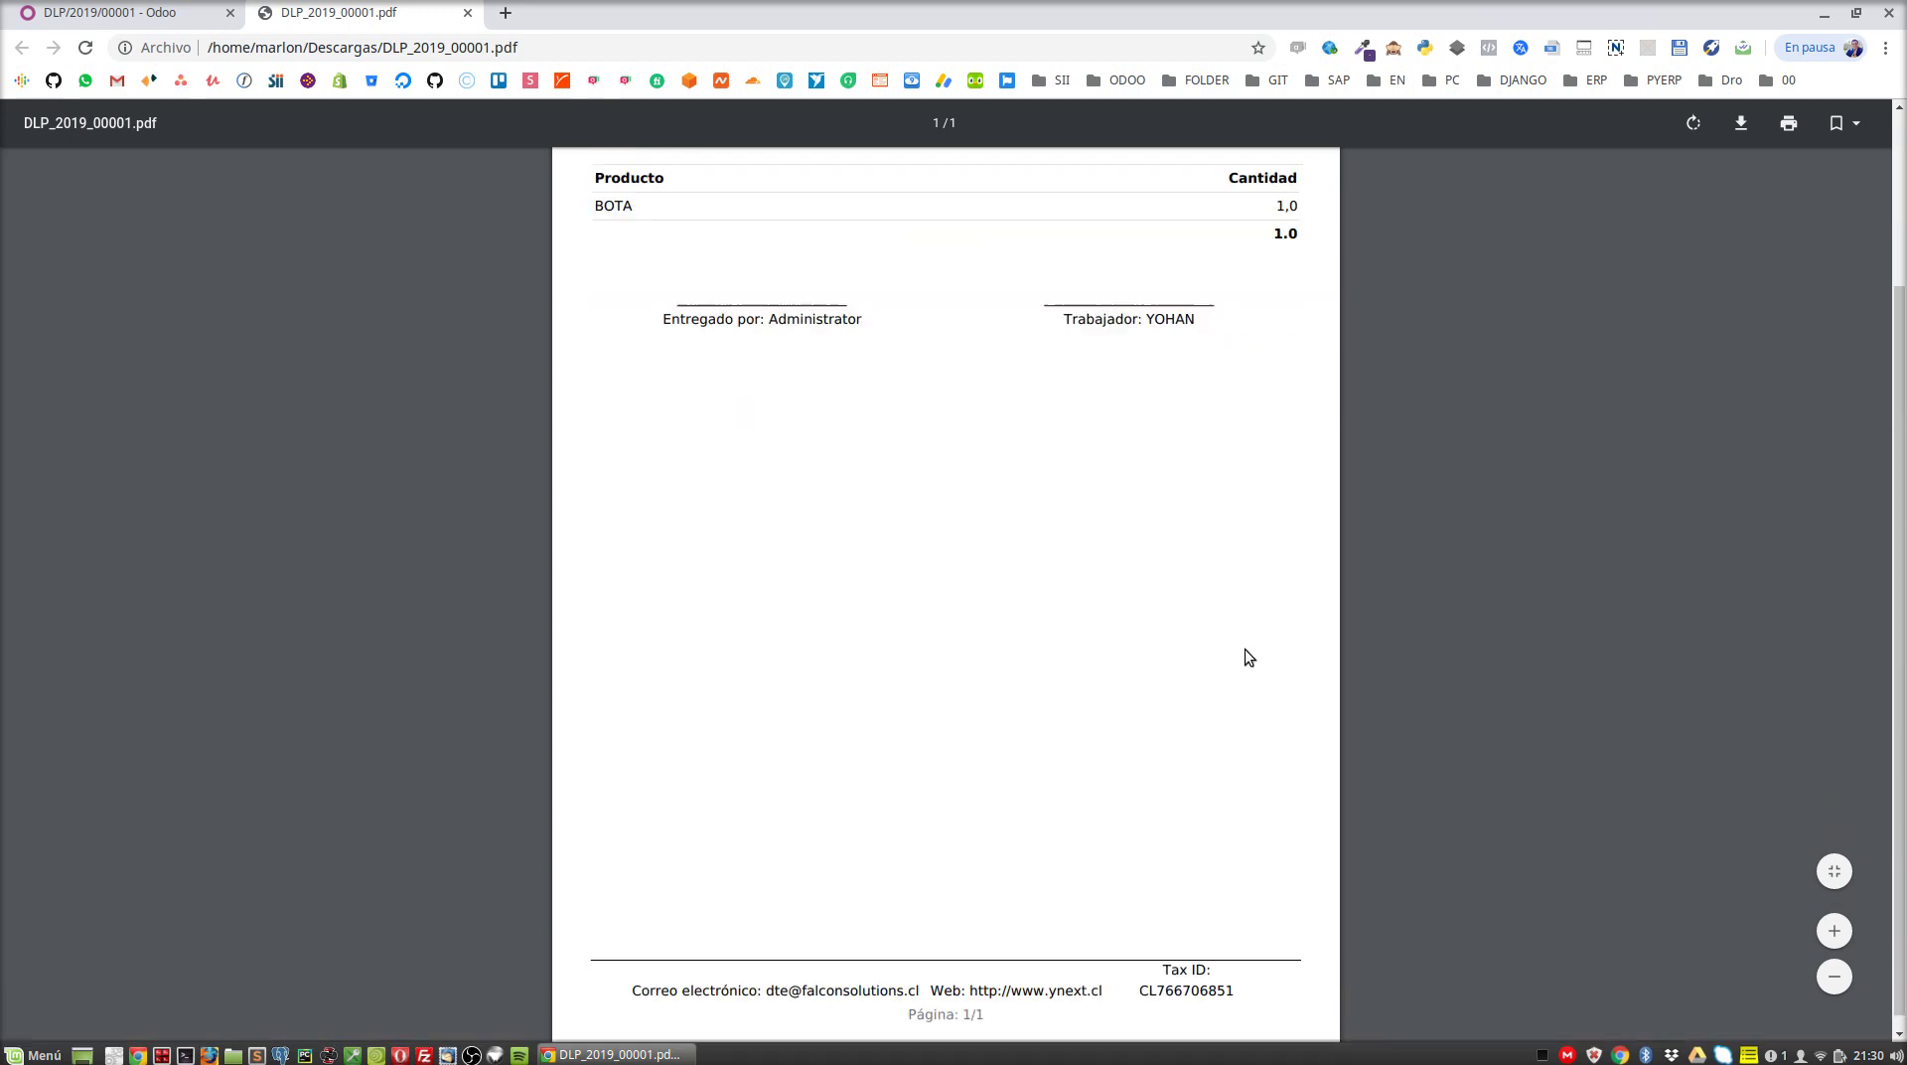
{"action": "scroll", "coordinate": [1245, 660], "scroll_direction": "up", "scroll_amount": 3}
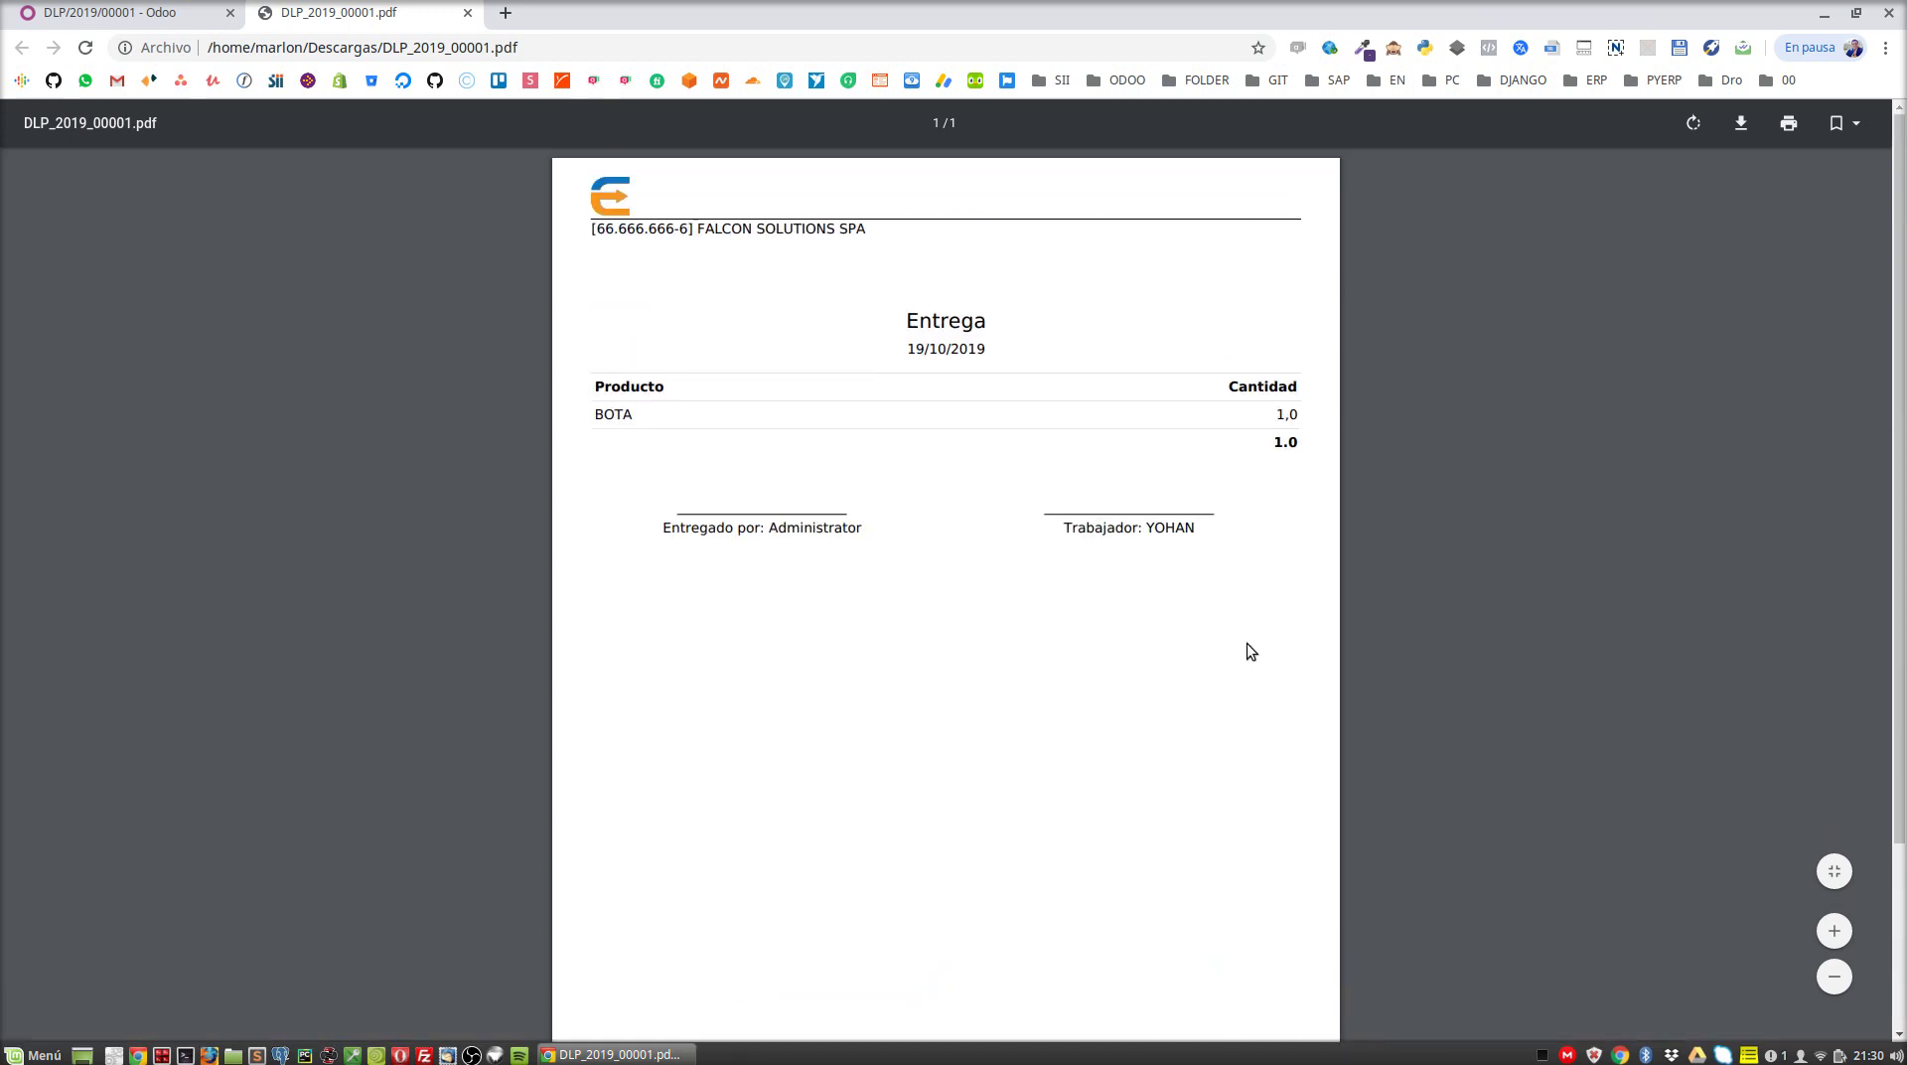
{"action": "scroll", "coordinate": [1241, 651], "scroll_direction": "down", "scroll_amount": 3}
{"action": "scroll", "coordinate": [1237, 650], "scroll_direction": "up", "scroll_amount": 3}
{"action": "left_click", "coordinate": [467, 14]}
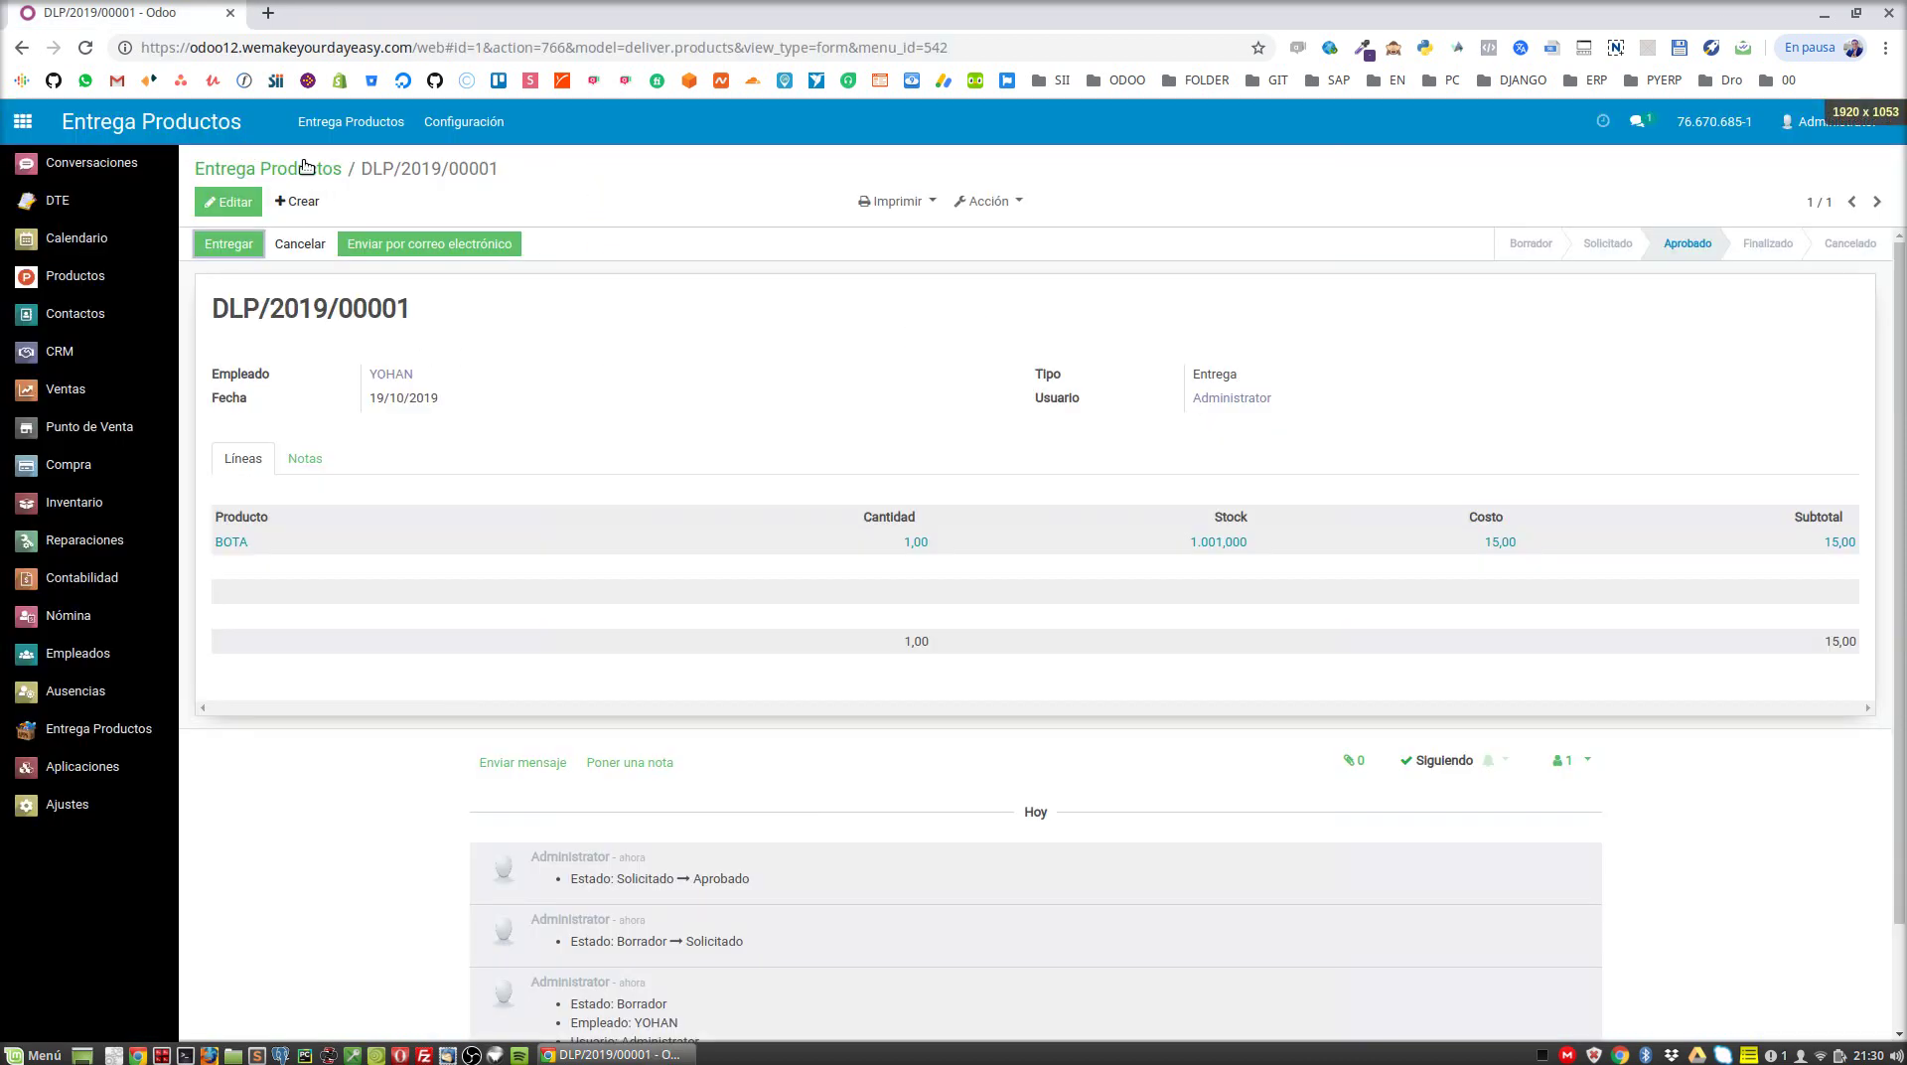
Return to the delivery list and create a second delivery record for the same non-administrator employee
{"action": "left_click", "coordinate": [307, 174]}
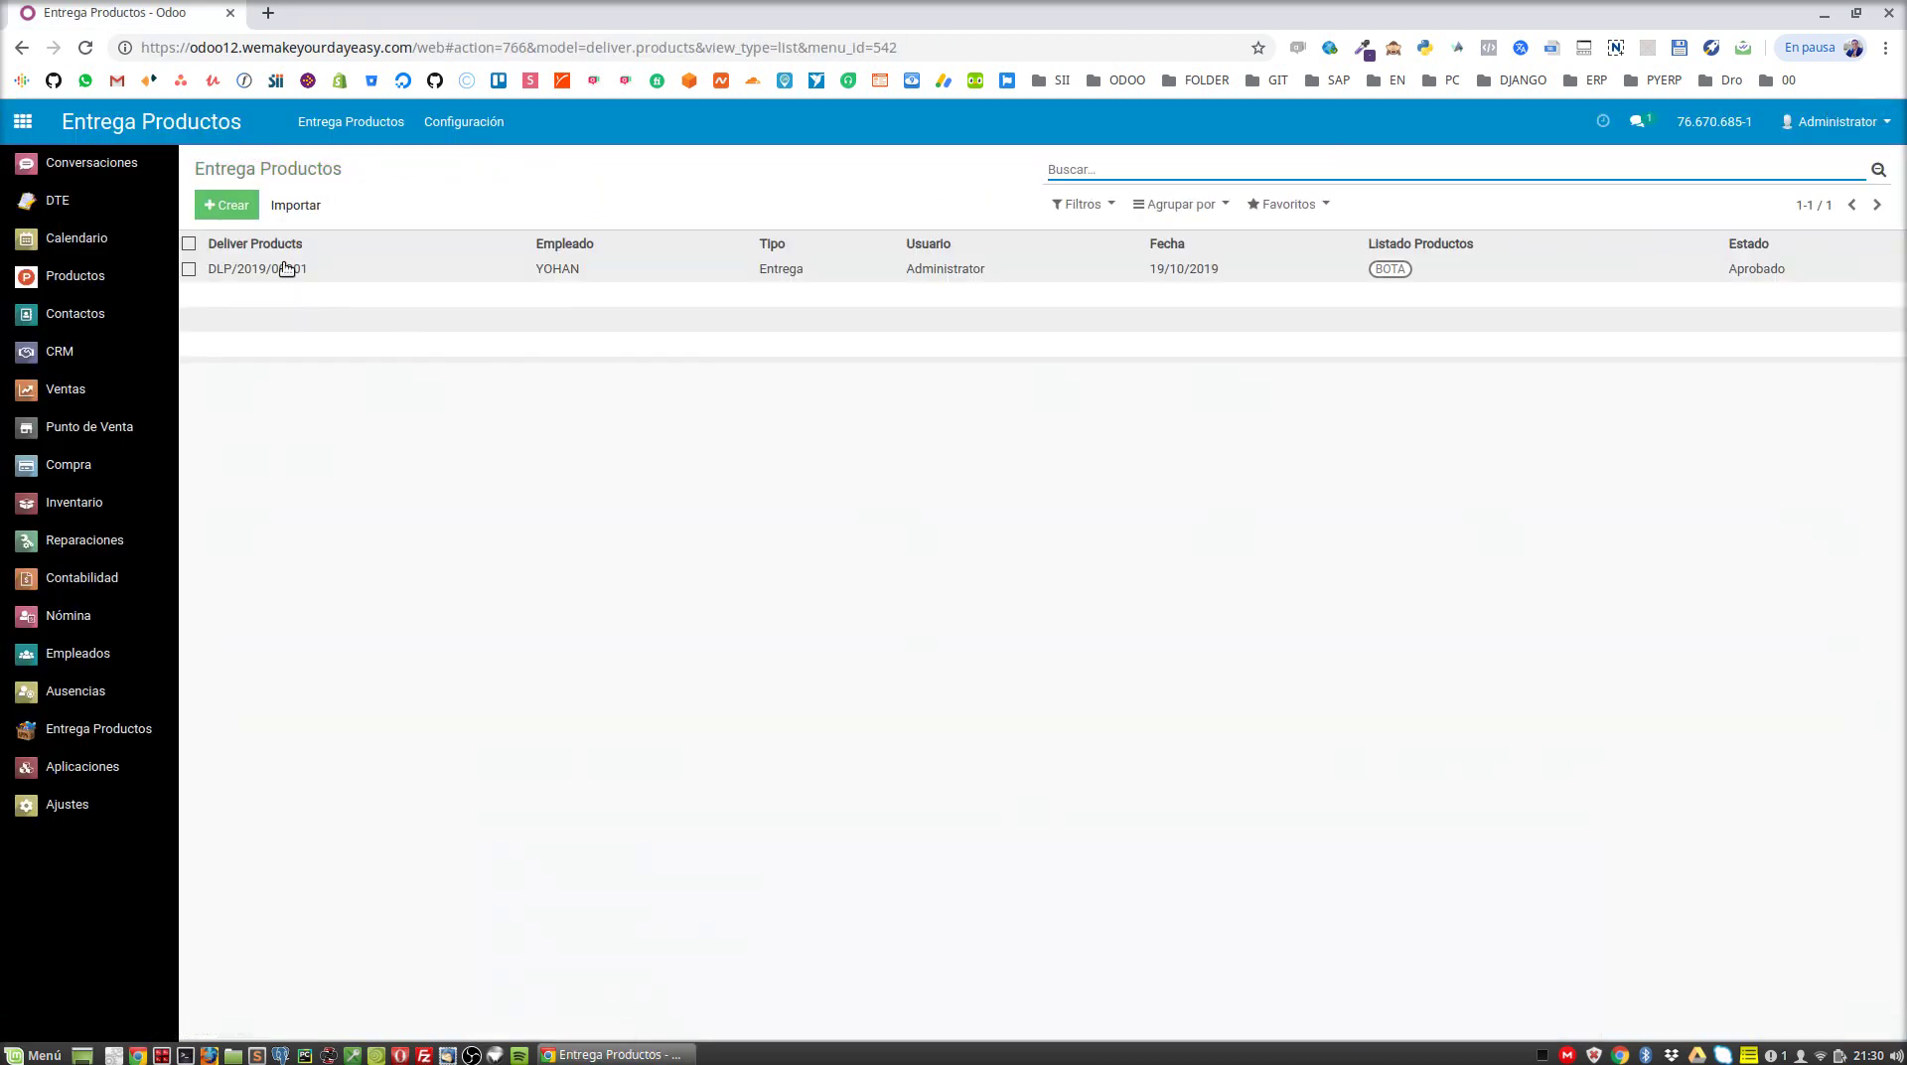
{"action": "left_click", "coordinate": [230, 206]}
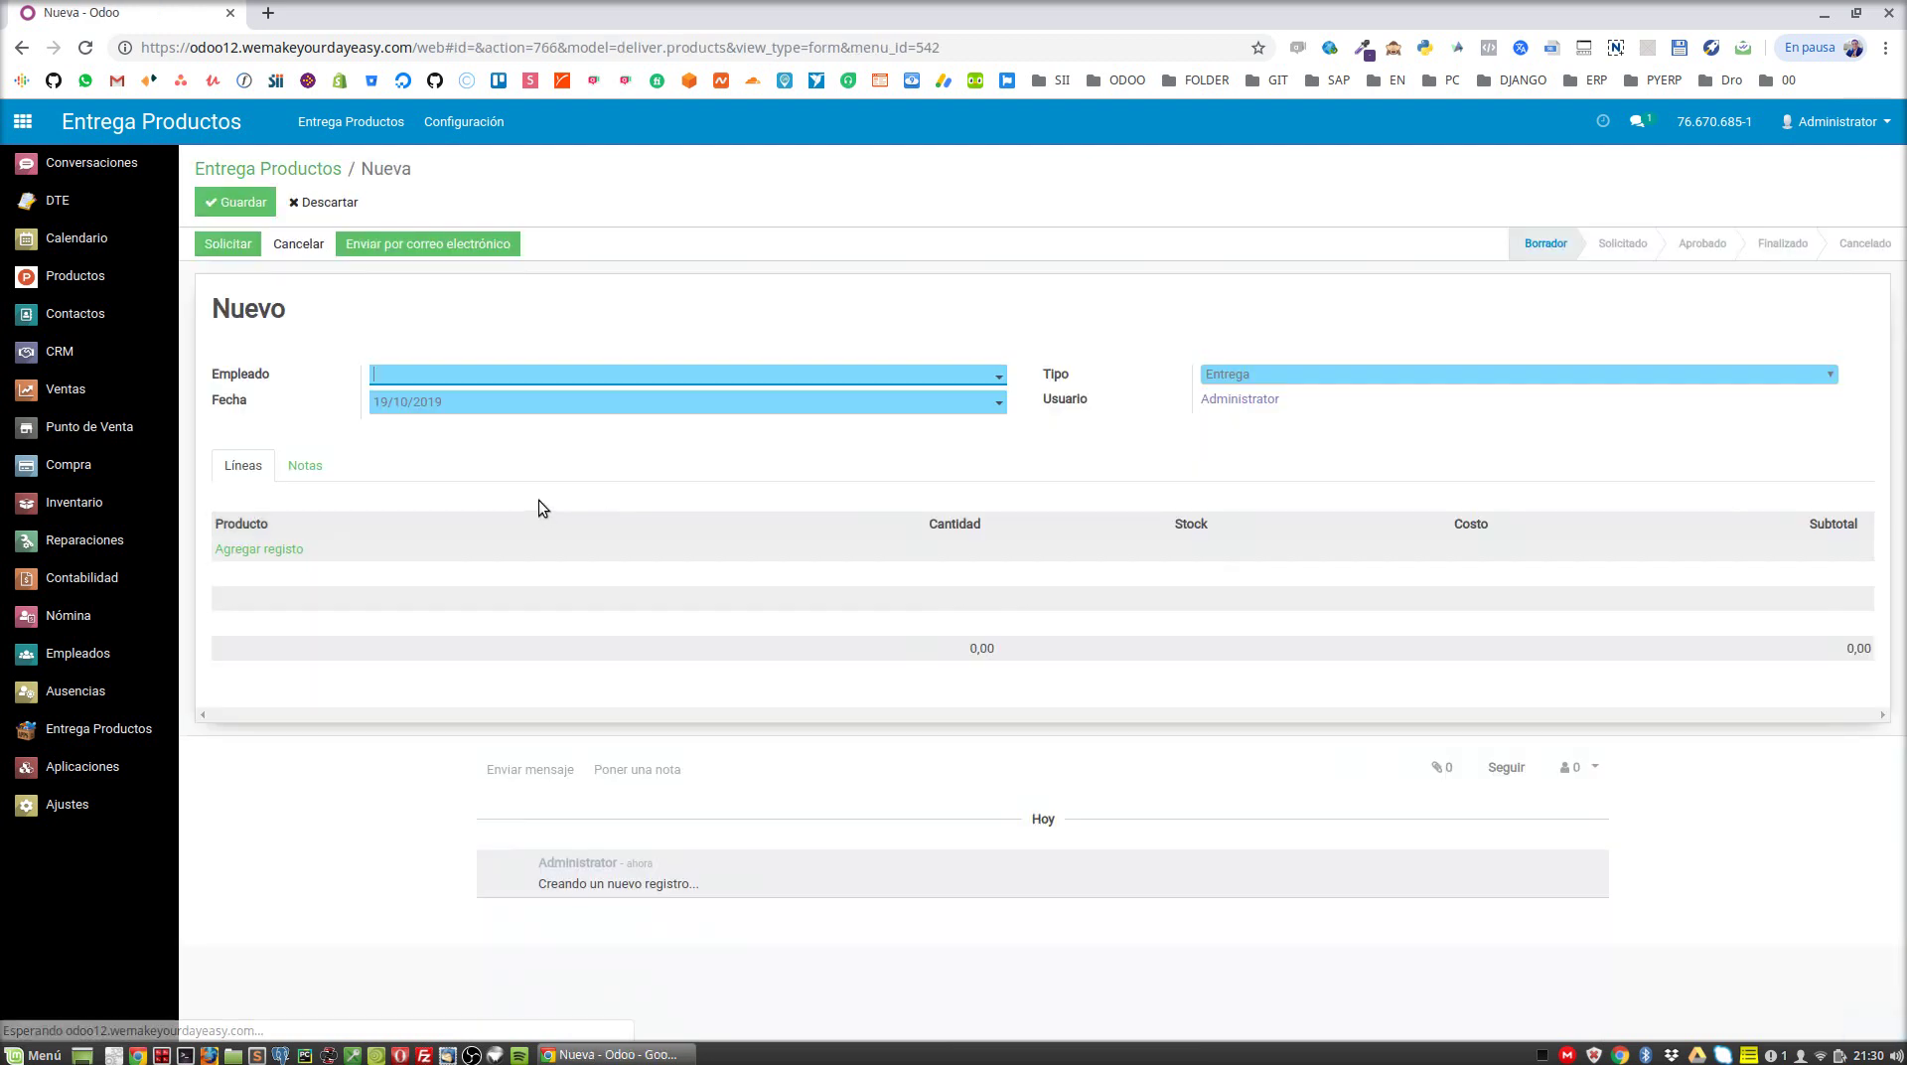
{"action": "left_click", "coordinate": [405, 376]}
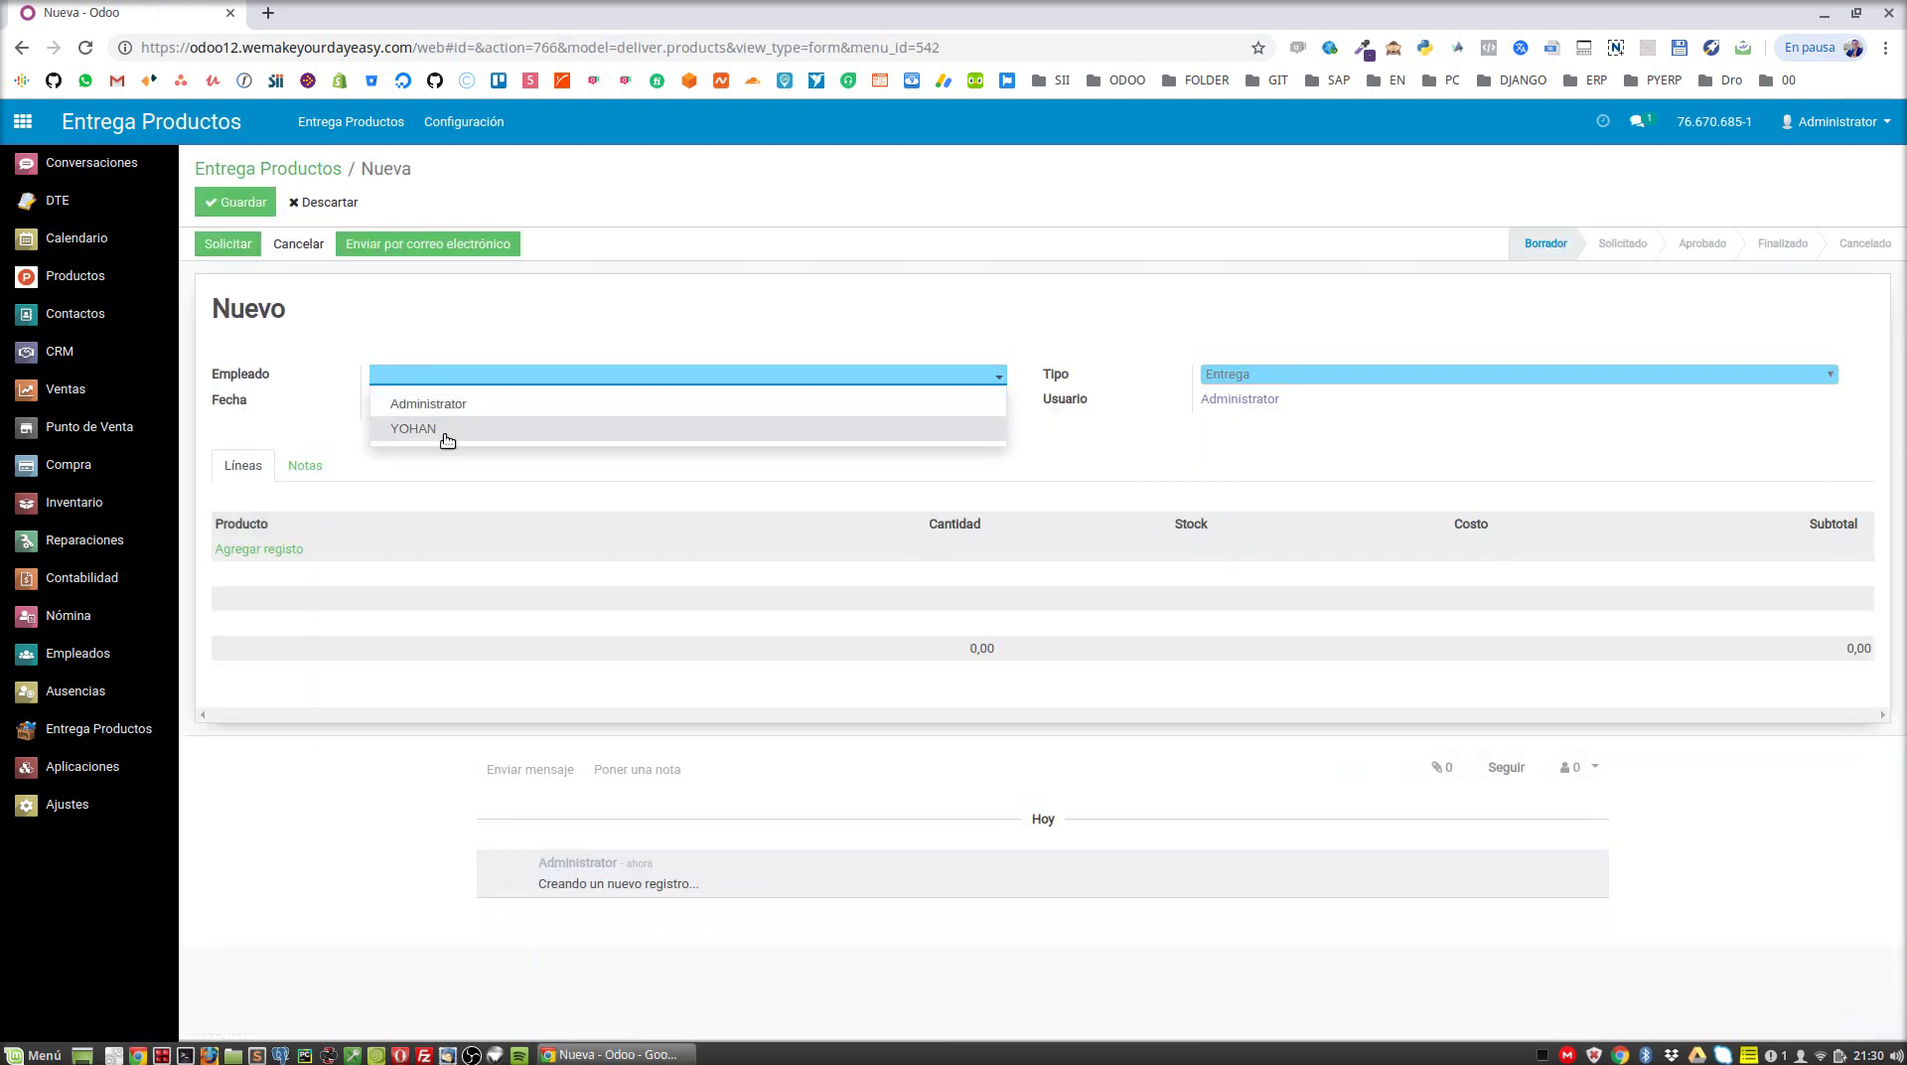
{"action": "left_click", "coordinate": [443, 434]}
Add a line to the second delivery for the product AUDI A4 with a quantity of 1
{"action": "left_click", "coordinate": [260, 557]}
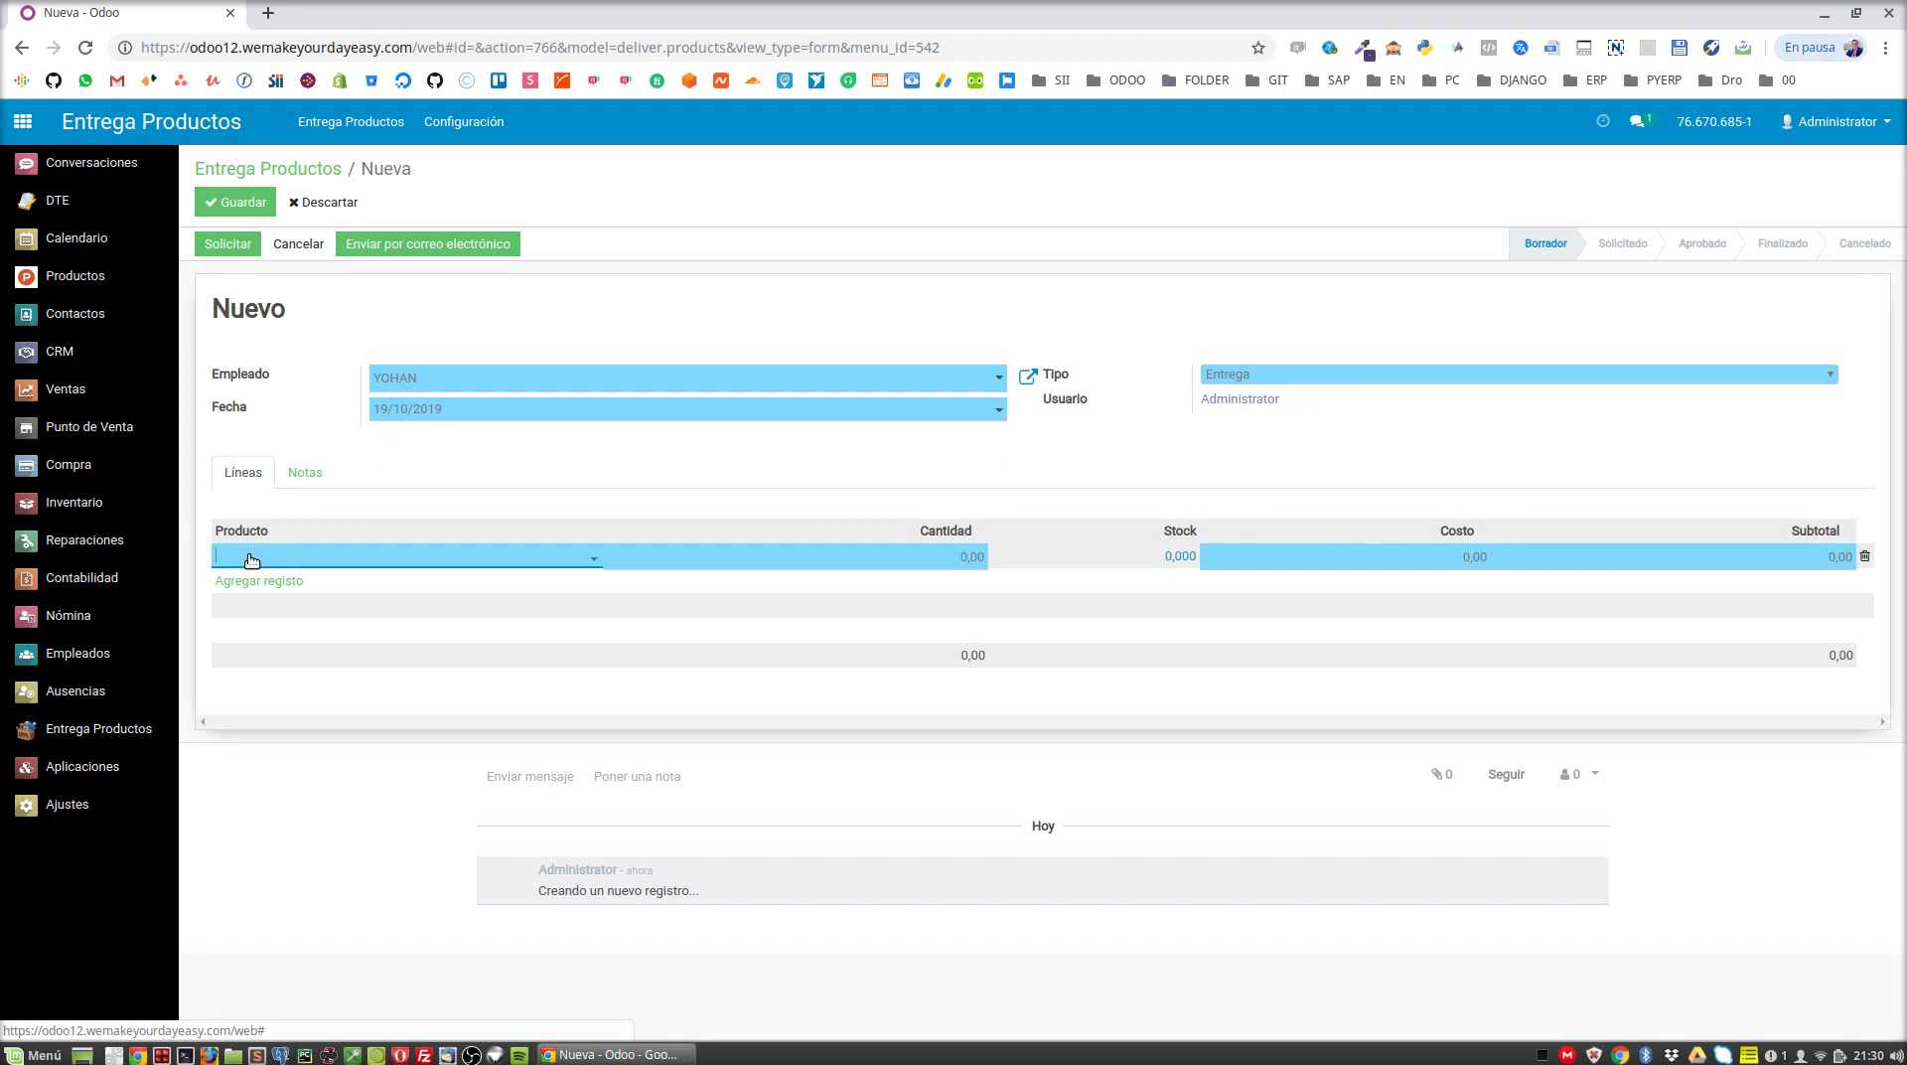
{"action": "left_click", "coordinate": [290, 557]}
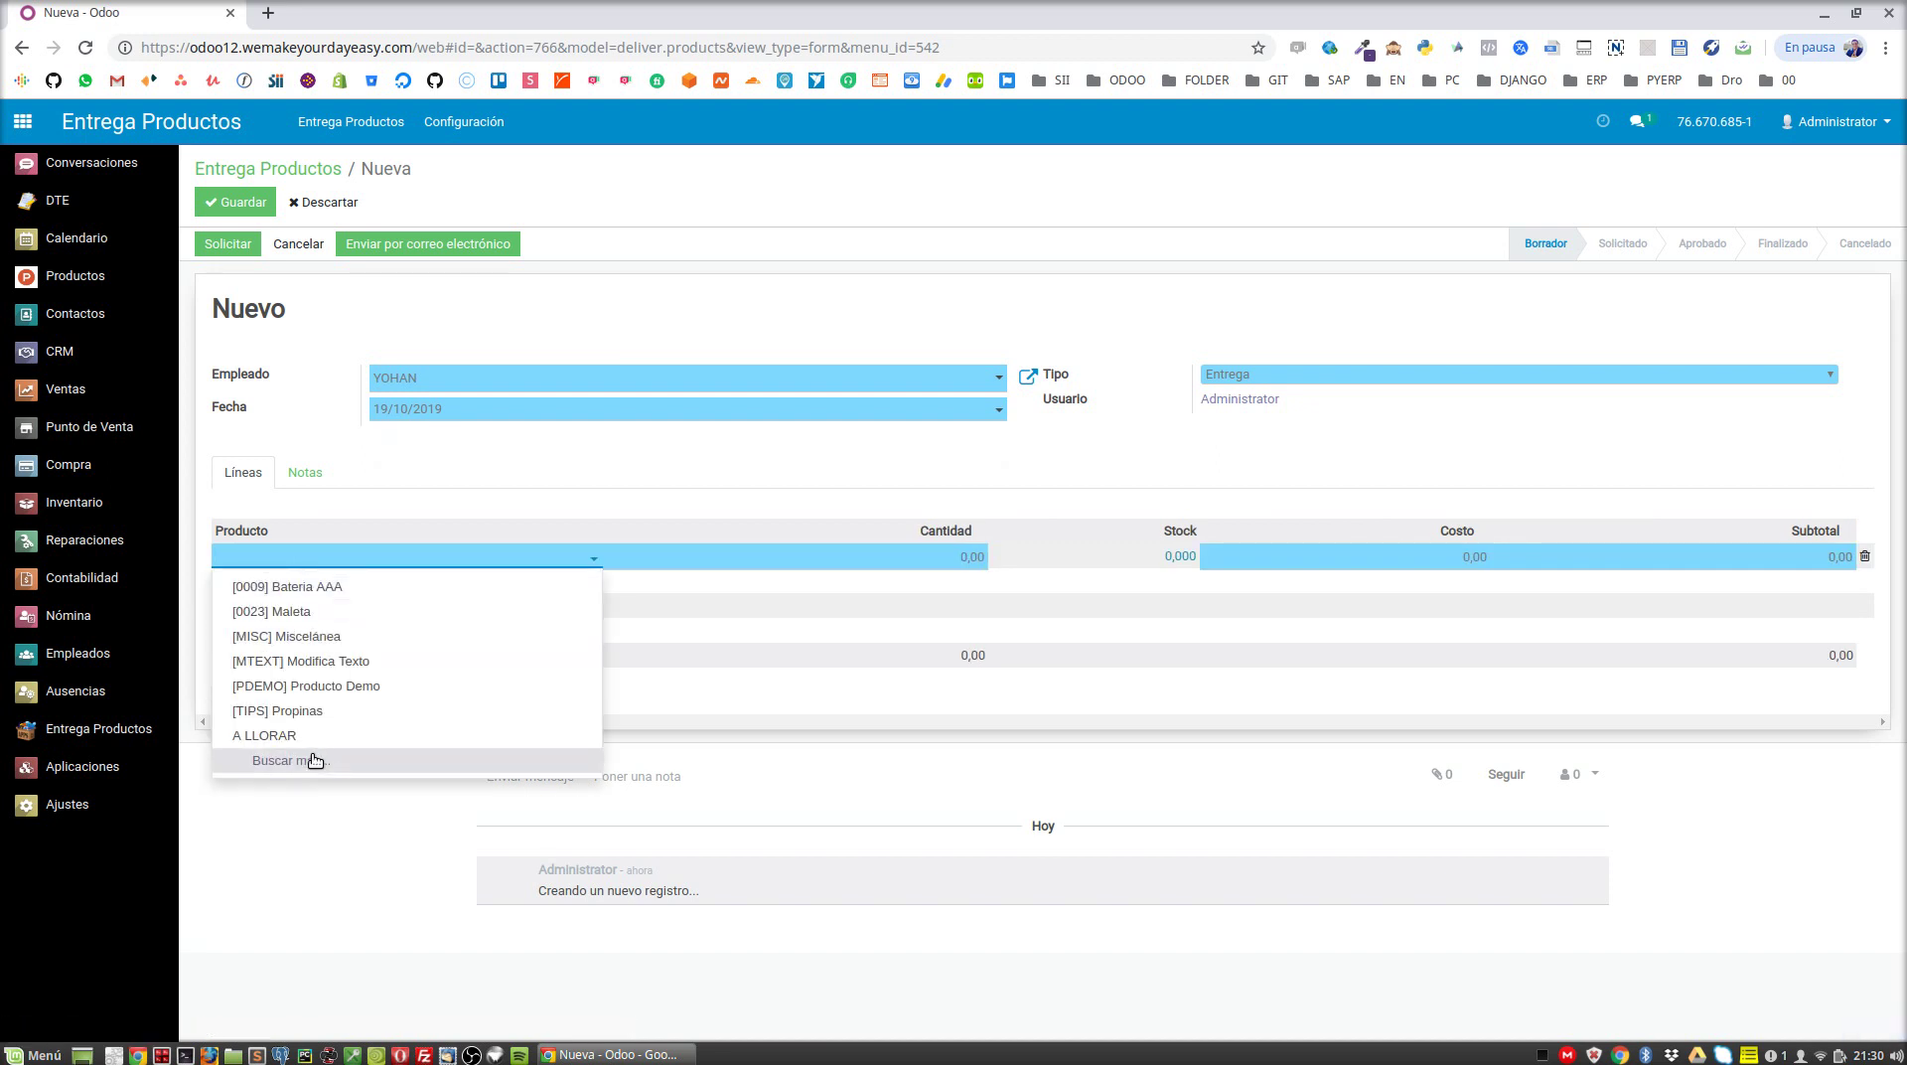
{"action": "type", "text": "aud"}
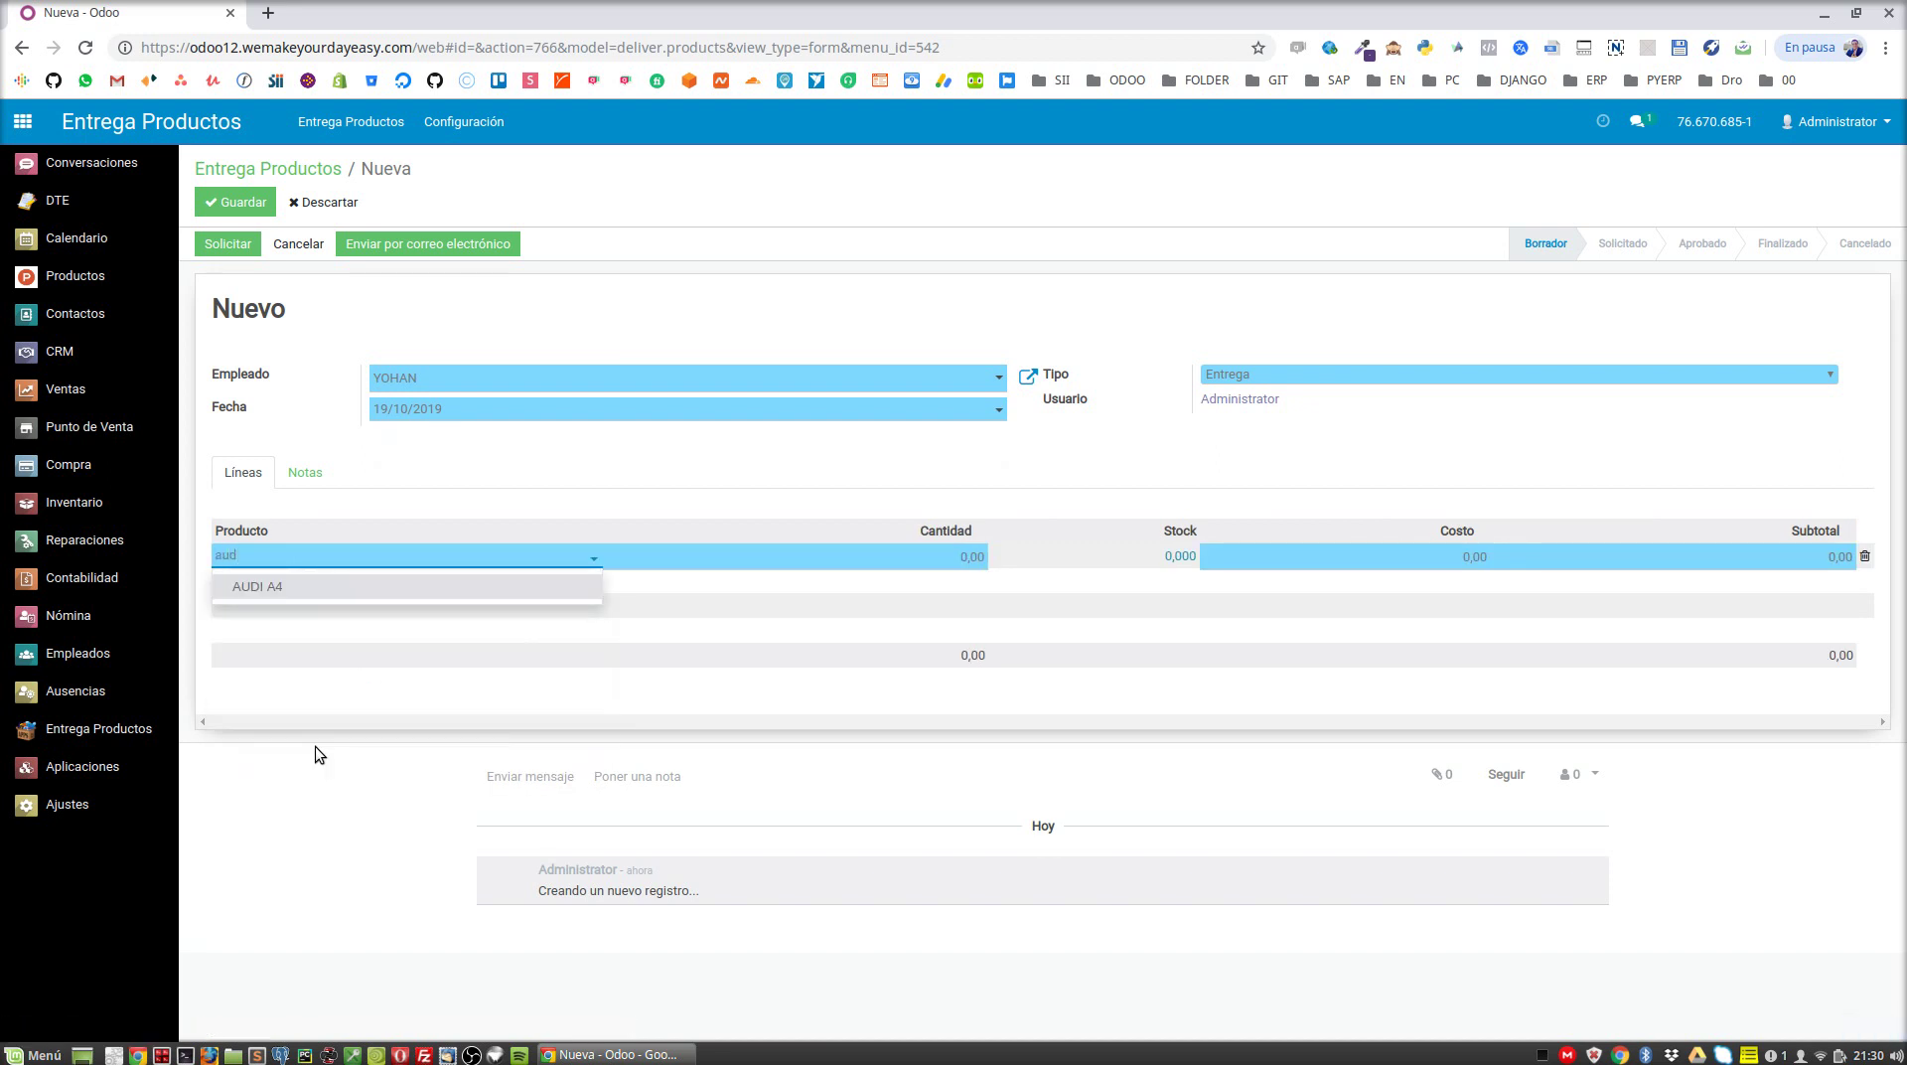
{"action": "left_click", "coordinate": [248, 585]}
{"action": "key", "text": "Tab"}
{"action": "left_click", "coordinate": [1036, 493]}
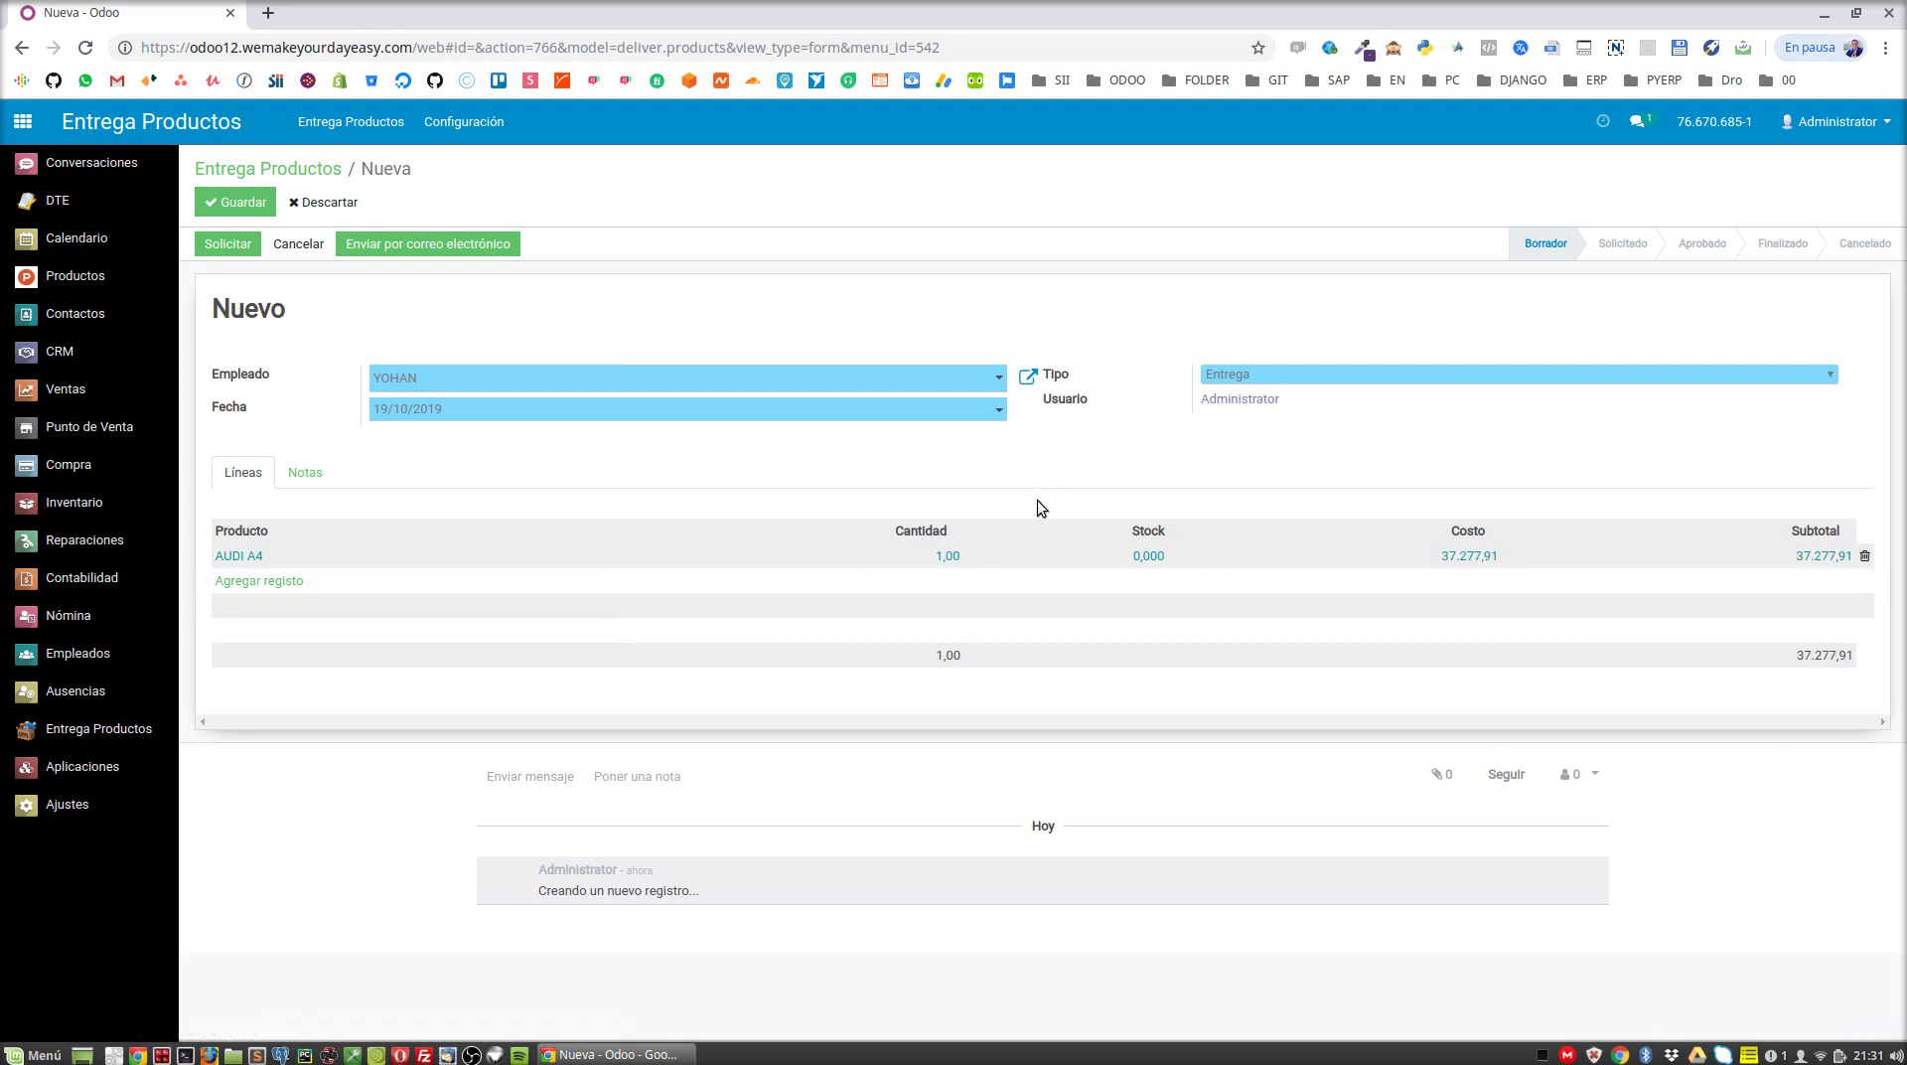
Save the AUDI A4 delivery and move it to Solicitado, accepting the confirmation
{"action": "left_click", "coordinate": [235, 201]}
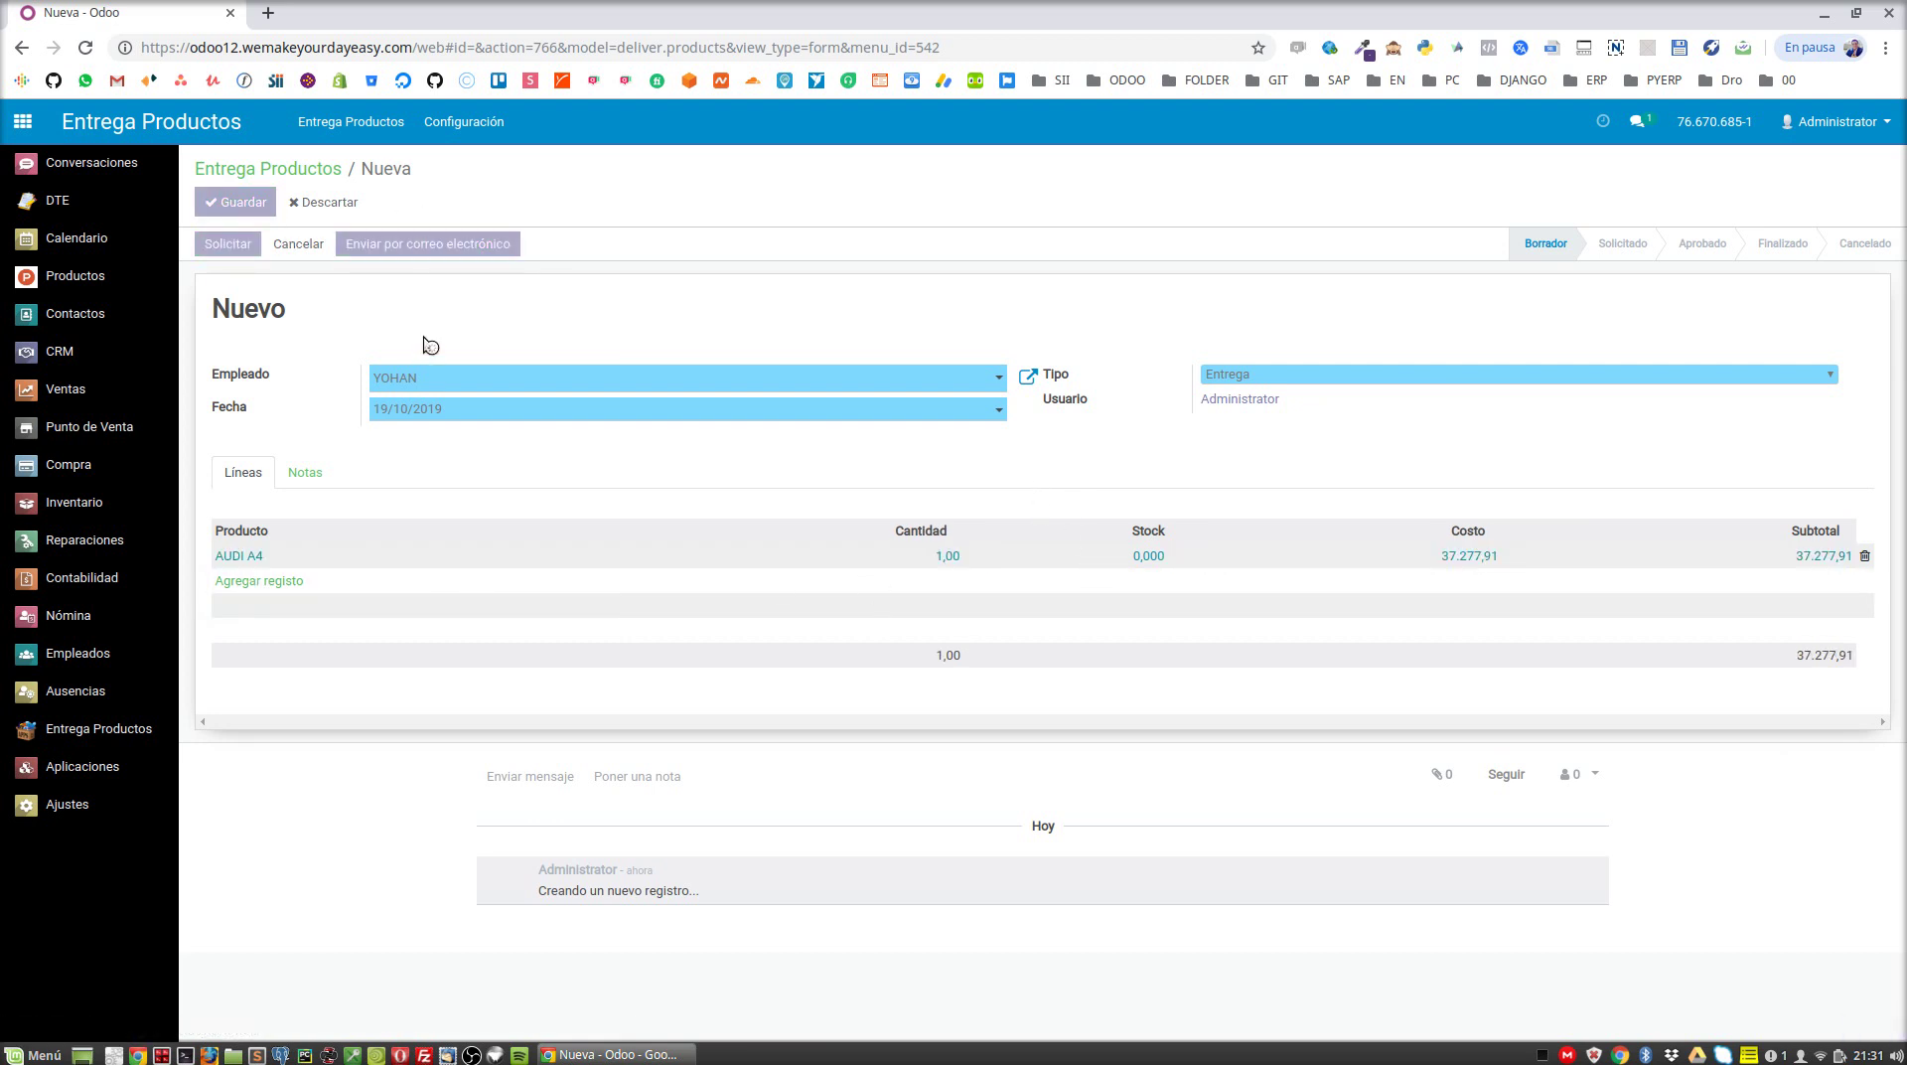
{"action": "left_click", "coordinate": [227, 243]}
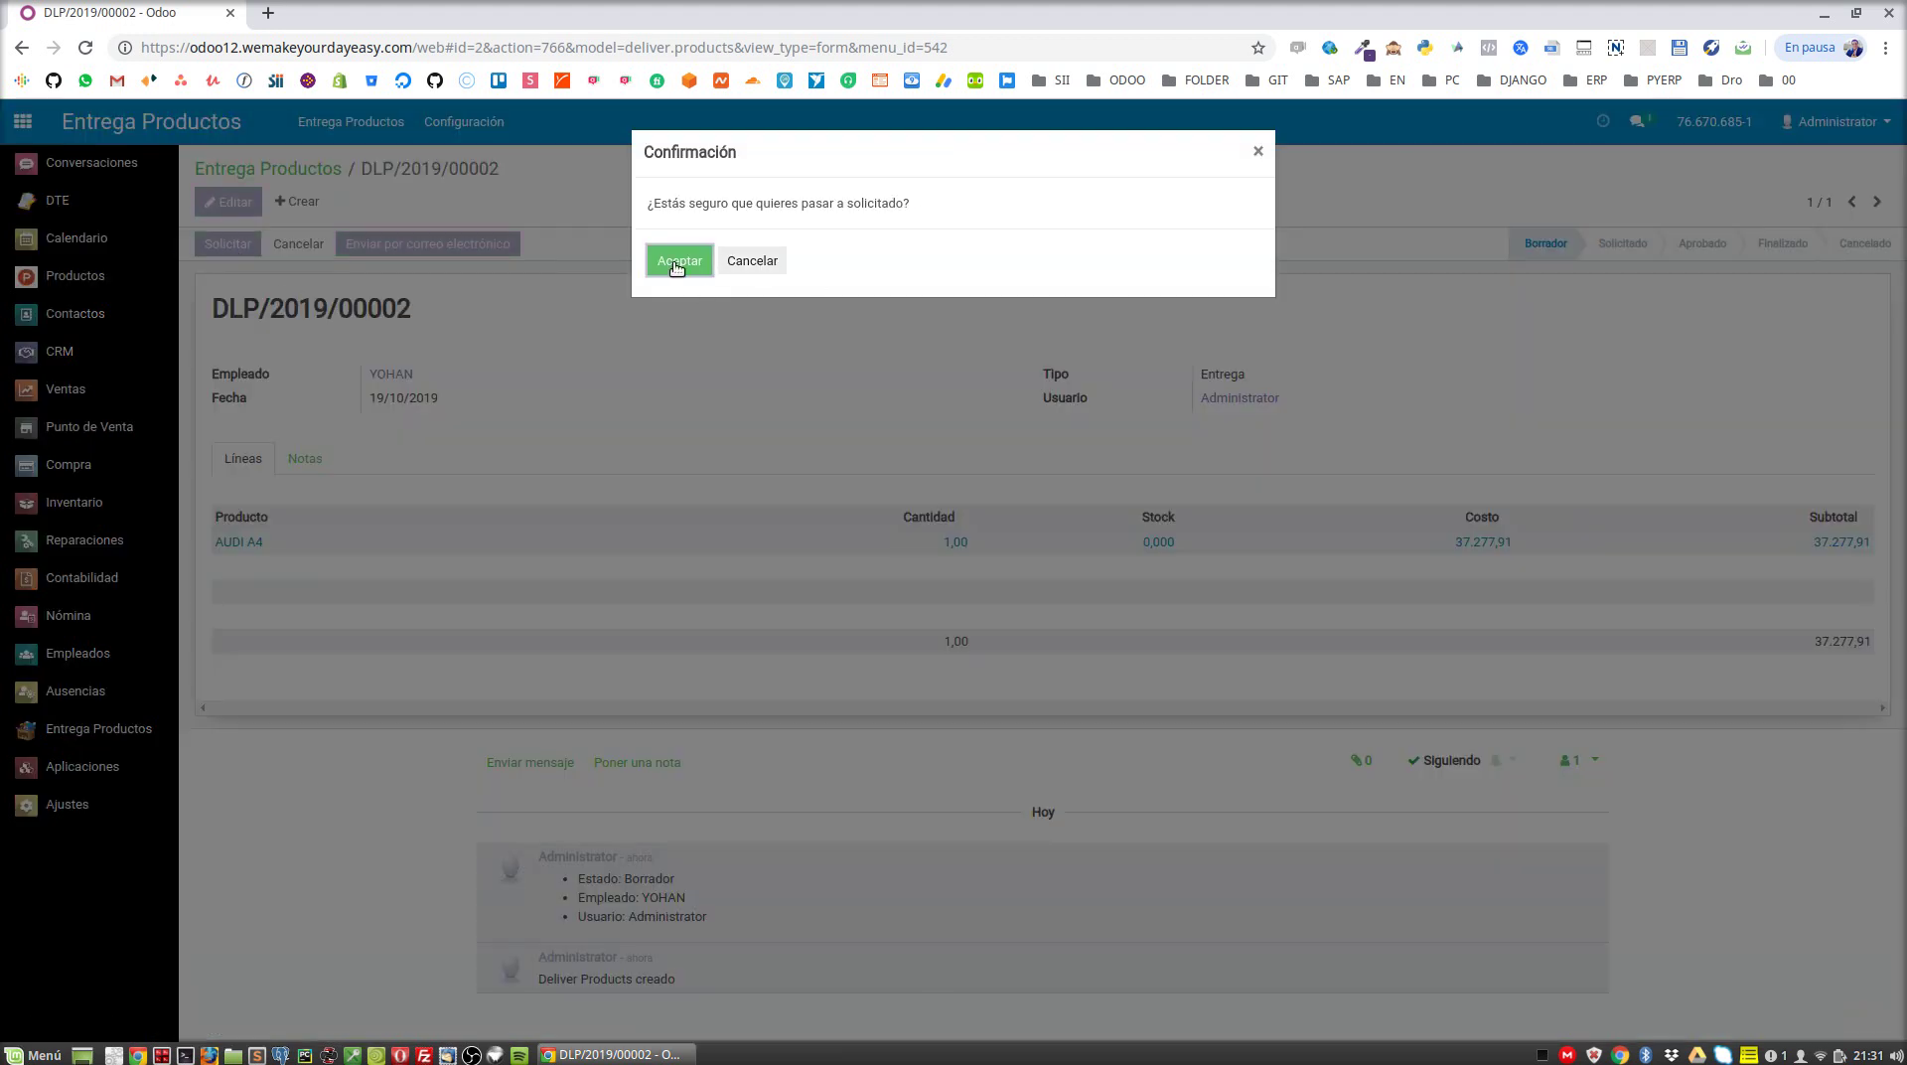
{"action": "left_click", "coordinate": [675, 265]}
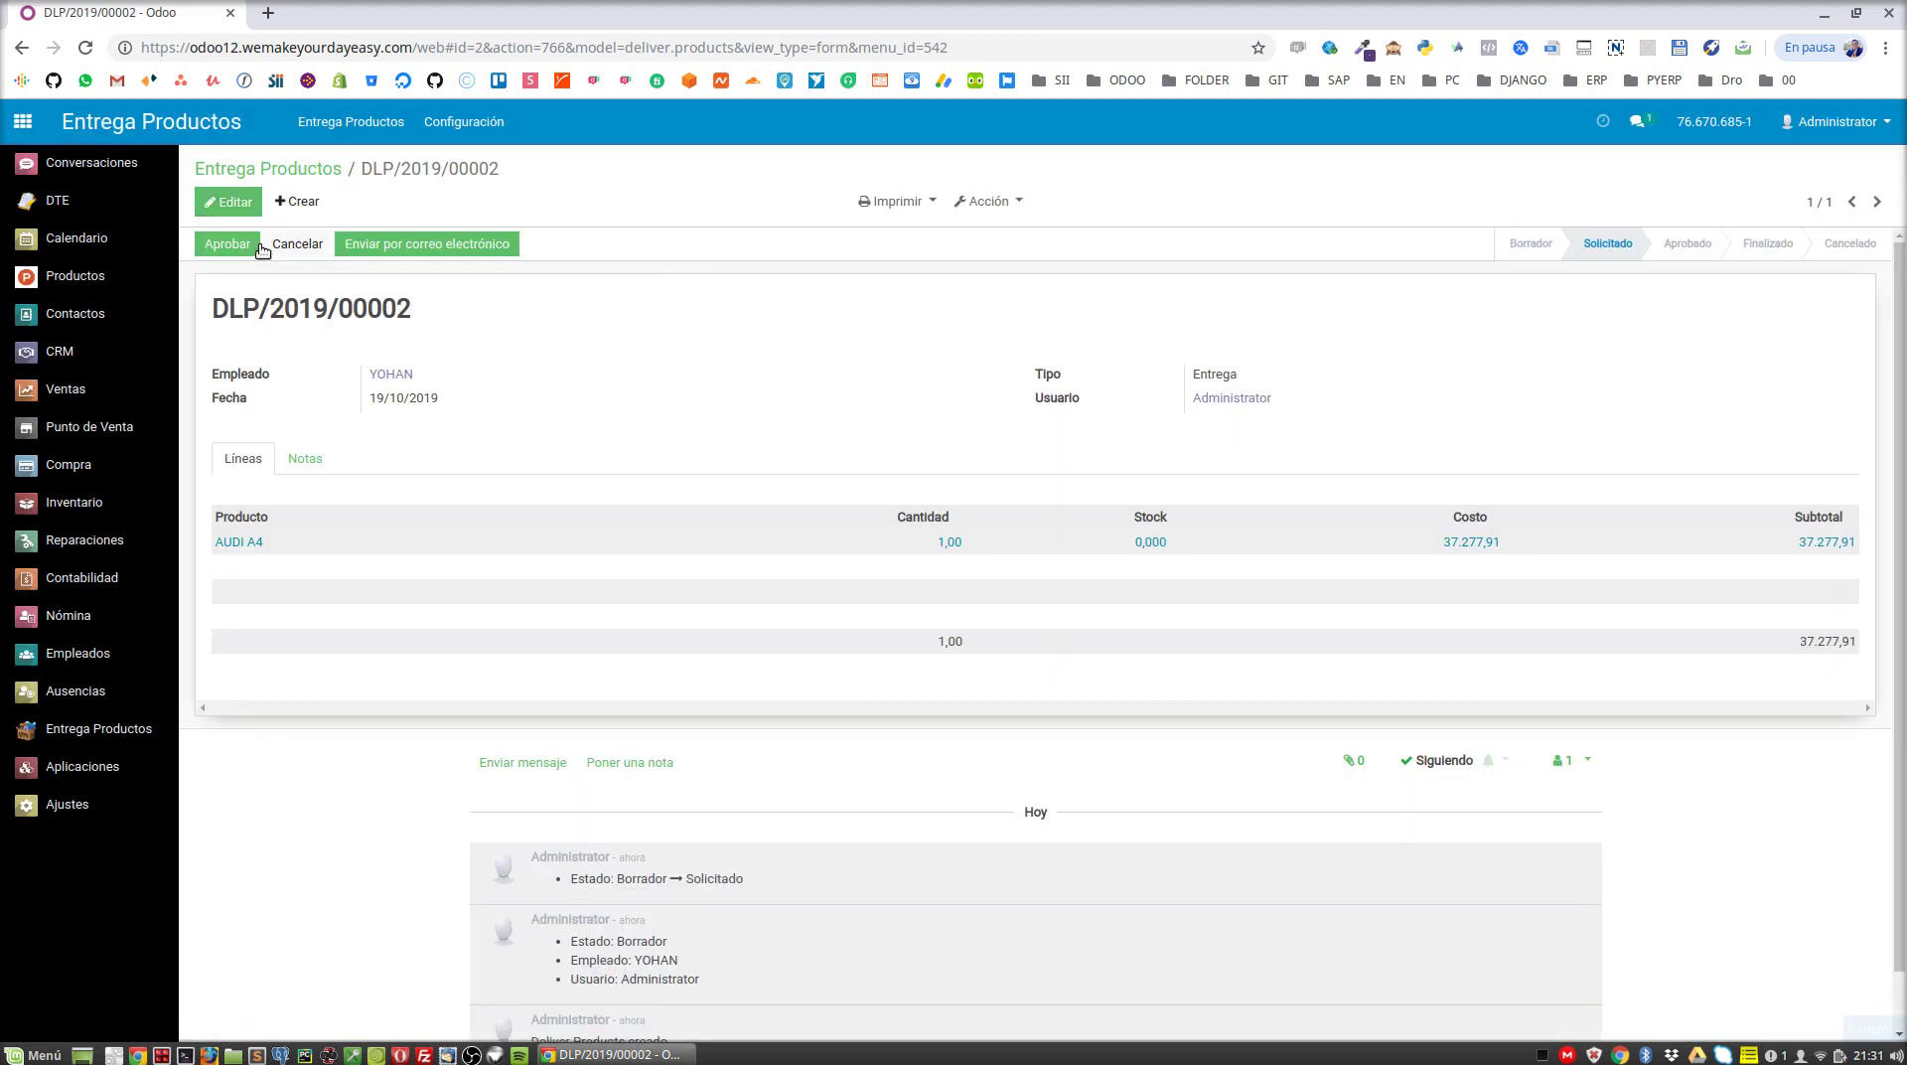
Move the AUDI A4 delivery to Aprobado and on to delivered, accepting both confirmations
{"action": "left_click", "coordinate": [226, 244]}
{"action": "left_click", "coordinate": [689, 262]}
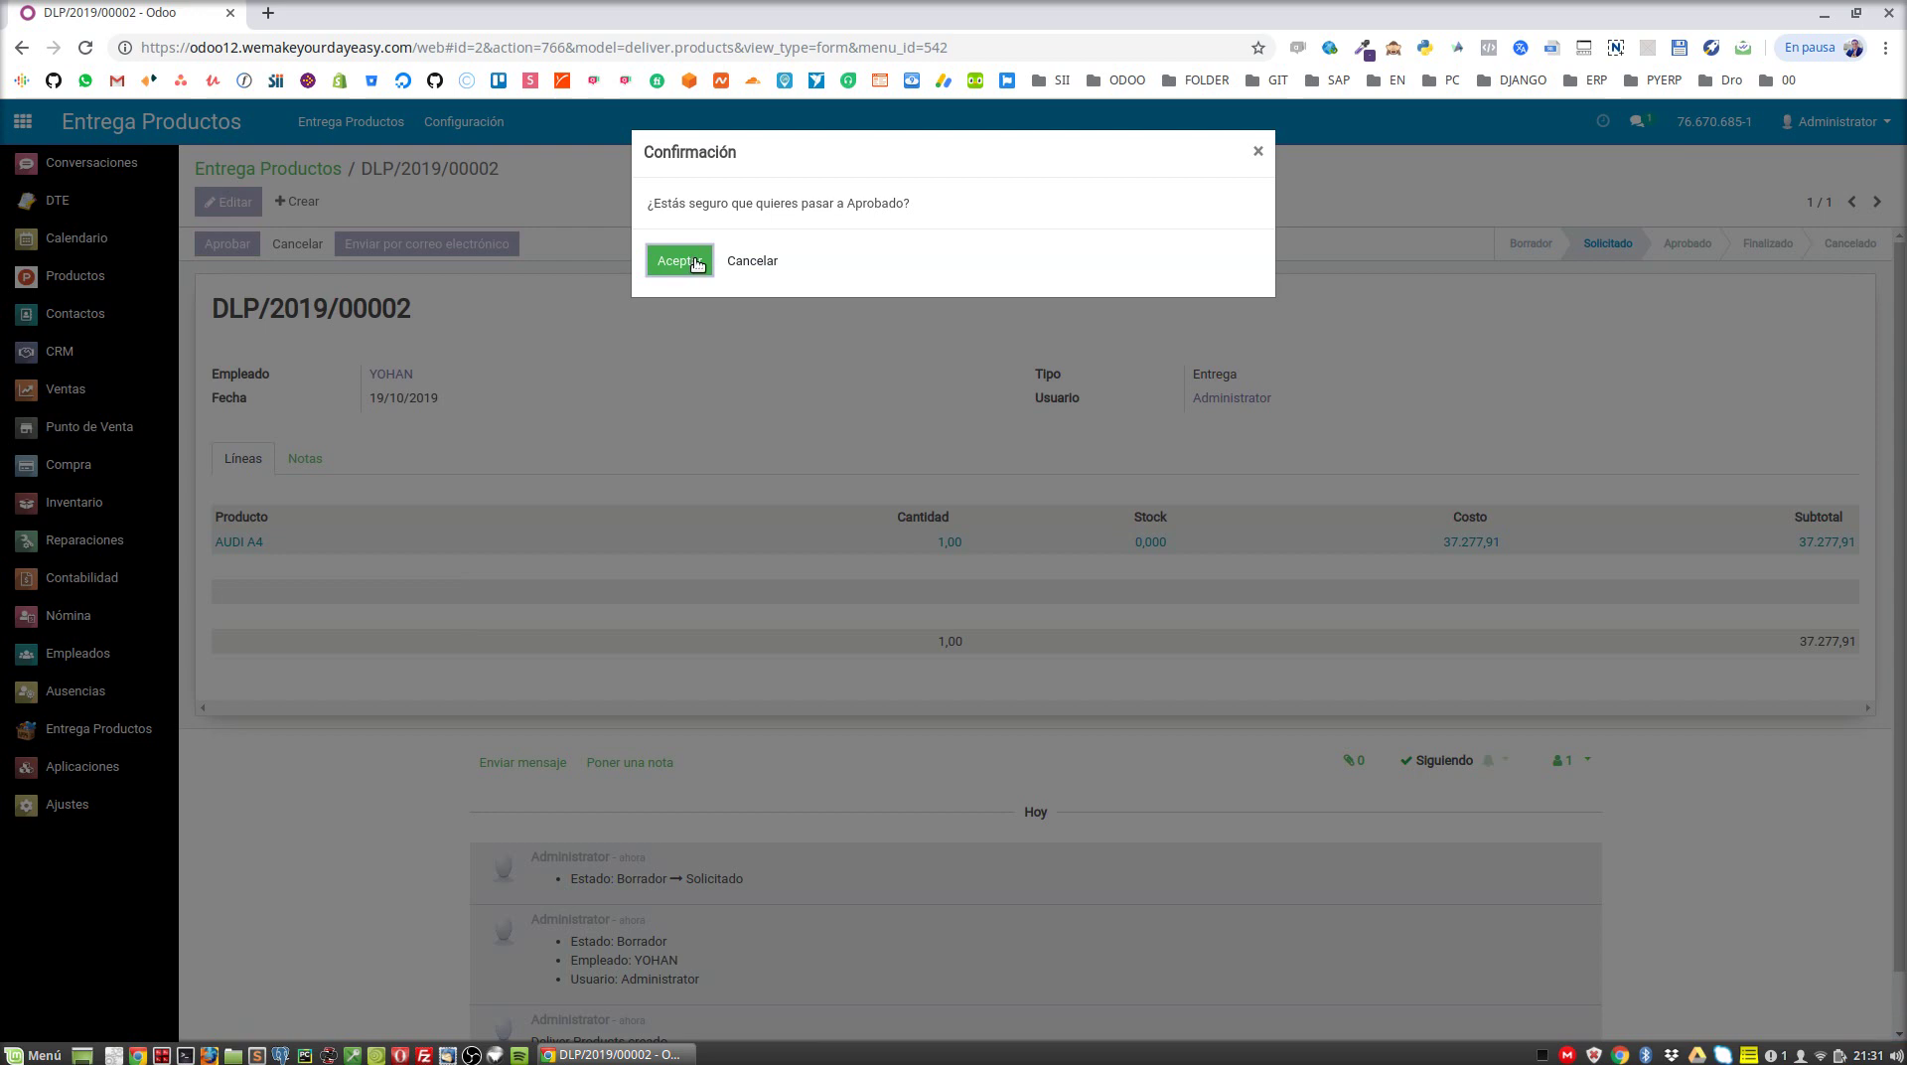
{"action": "left_click", "coordinate": [227, 245]}
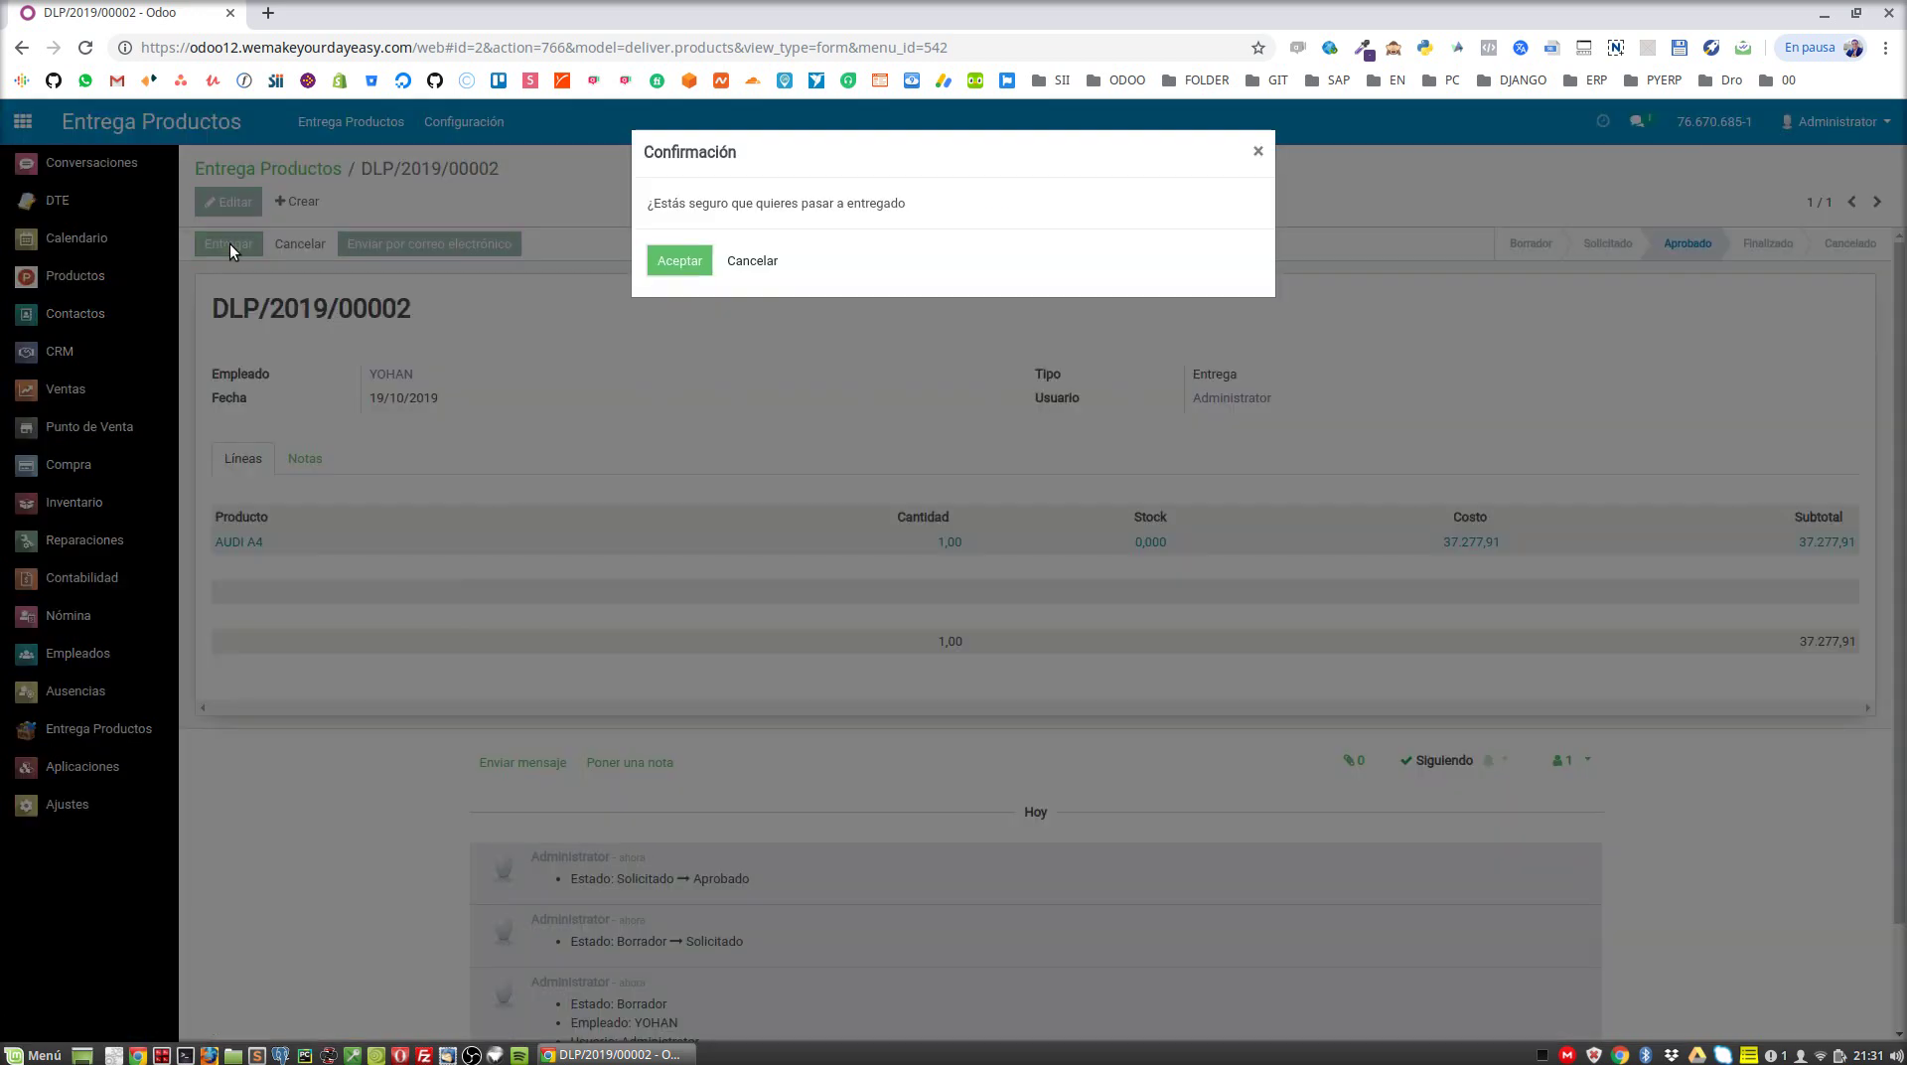
{"action": "left_click", "coordinate": [678, 261]}
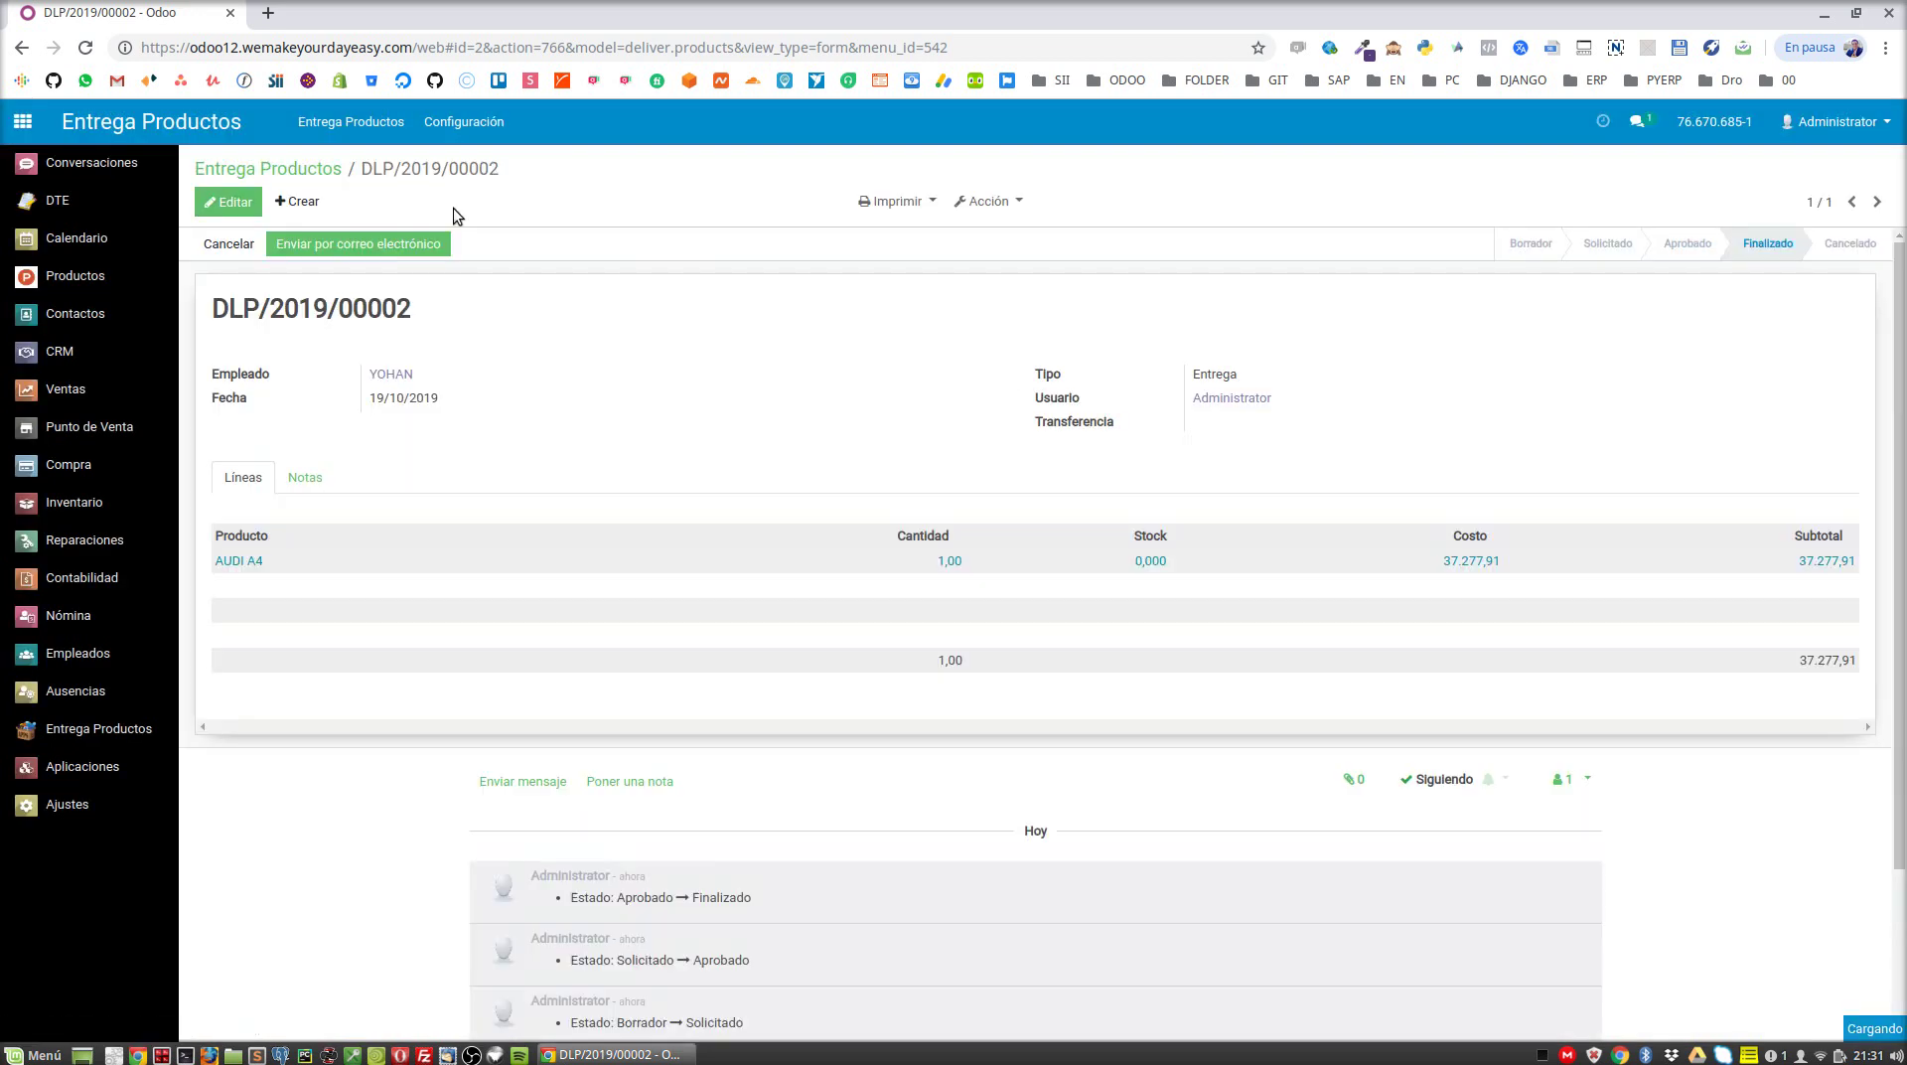
Open the approved BOTA delivery from the delivery list and mark it as delivered, accepting the confirmation
{"action": "left_click", "coordinate": [341, 169]}
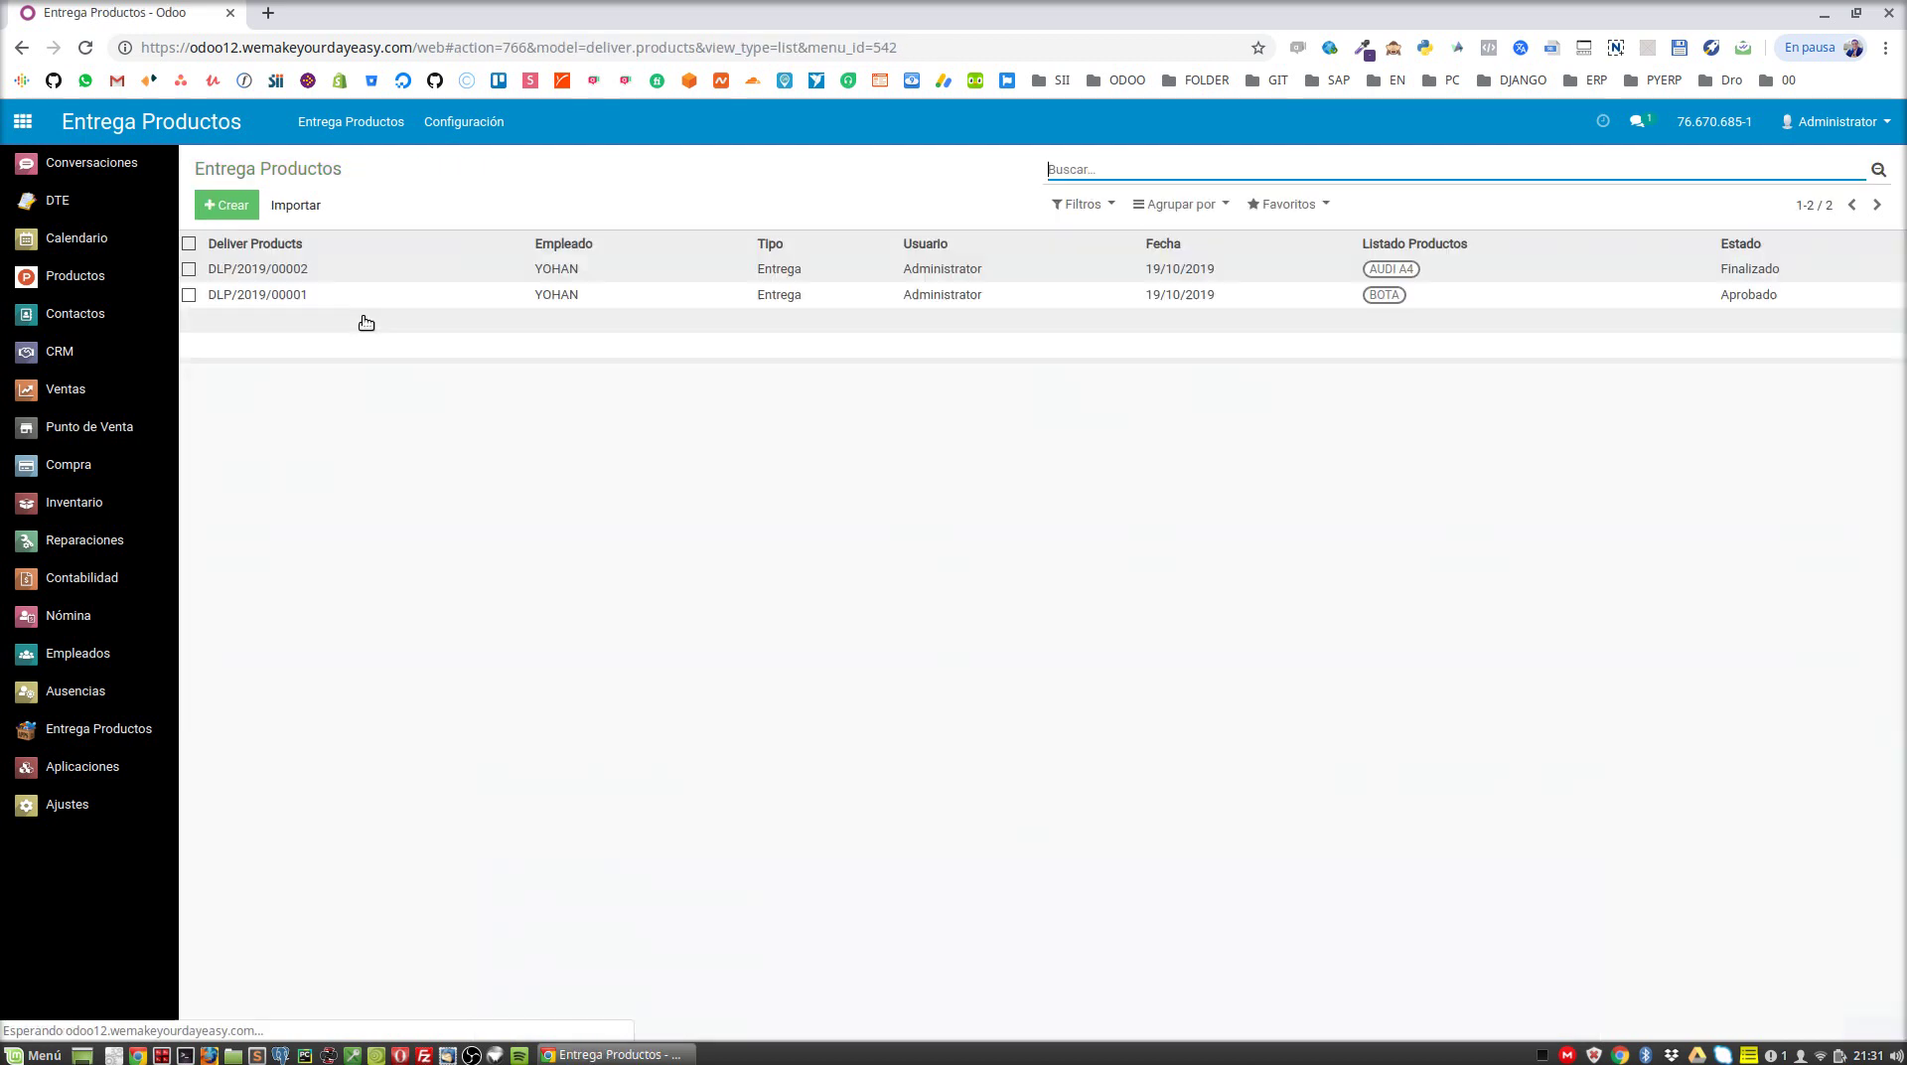
{"action": "left_click", "coordinate": [1653, 302]}
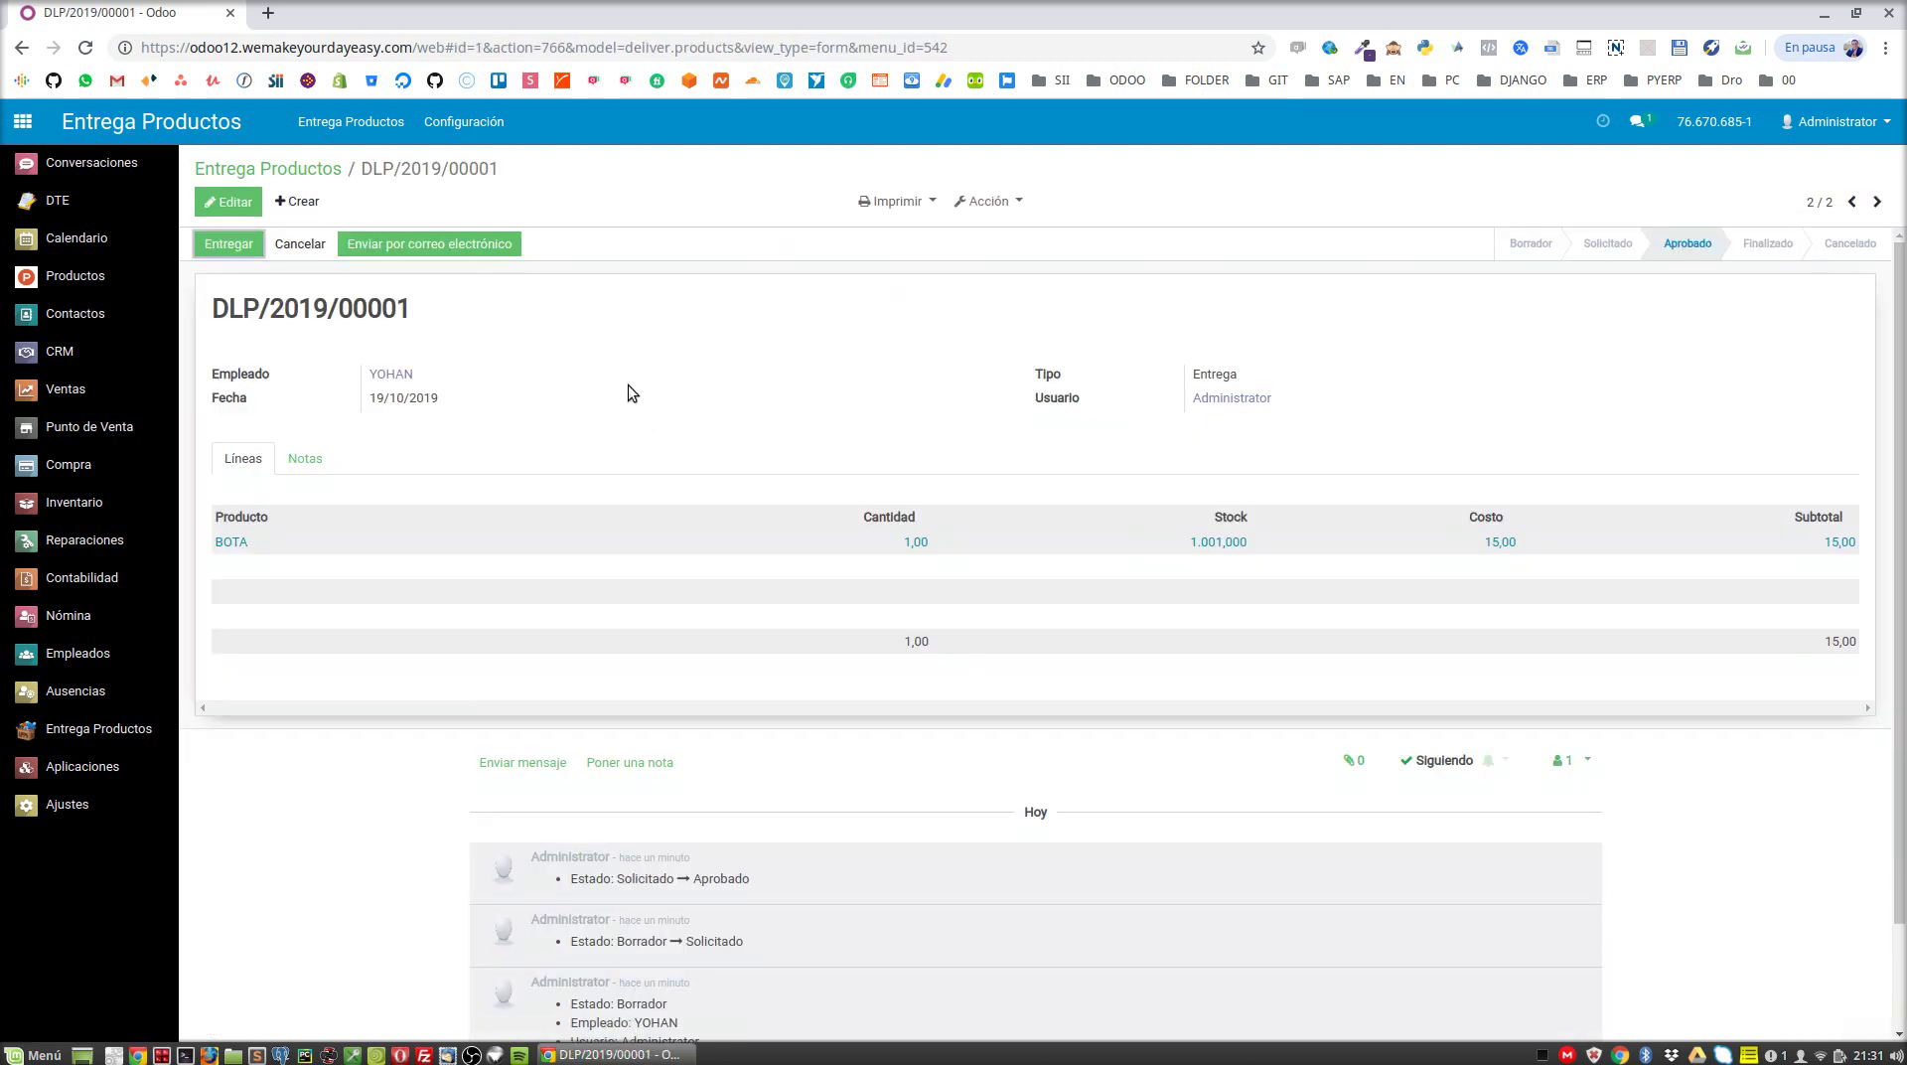
{"action": "left_click", "coordinate": [213, 249]}
{"action": "left_click", "coordinate": [692, 266]}
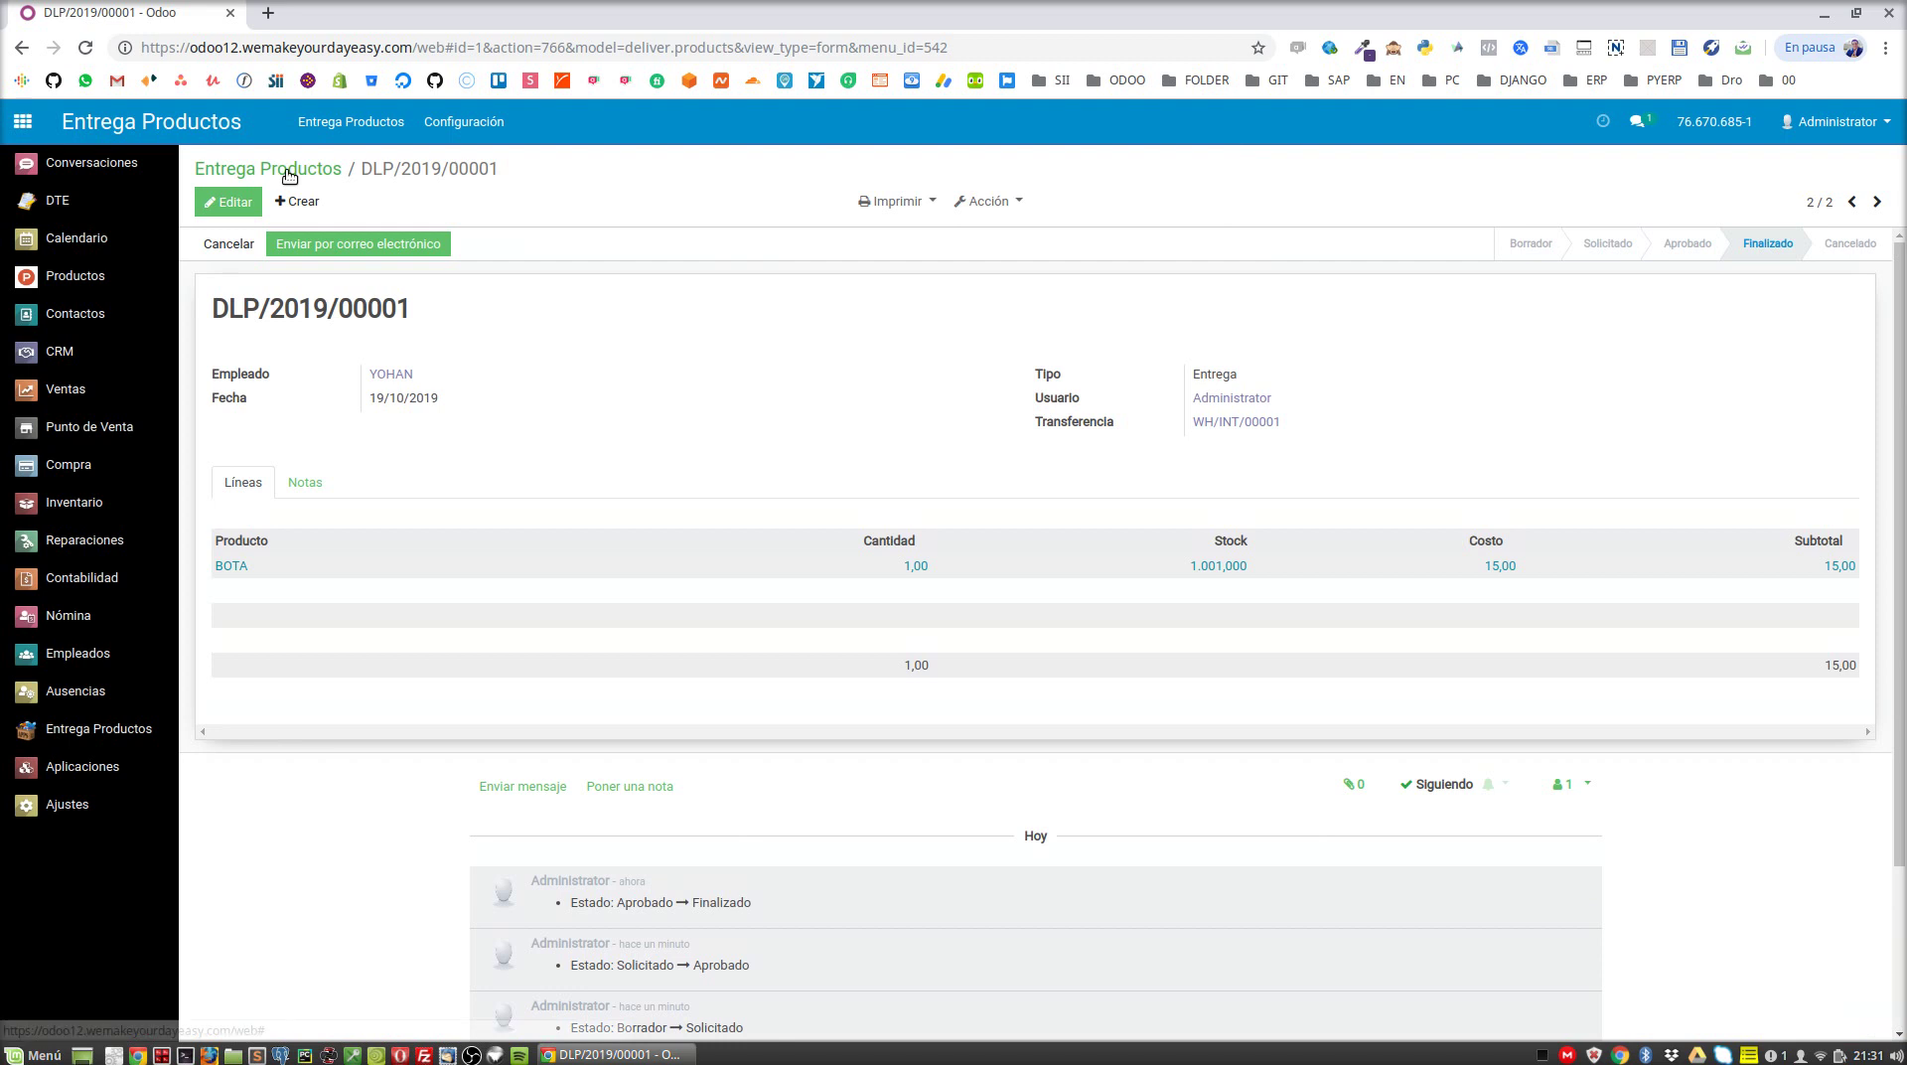
Check the transfer information of the AUDI A4 and BOTA deliveries, and review the delivery figures on the employee's record
{"action": "left_click", "coordinate": [289, 176]}
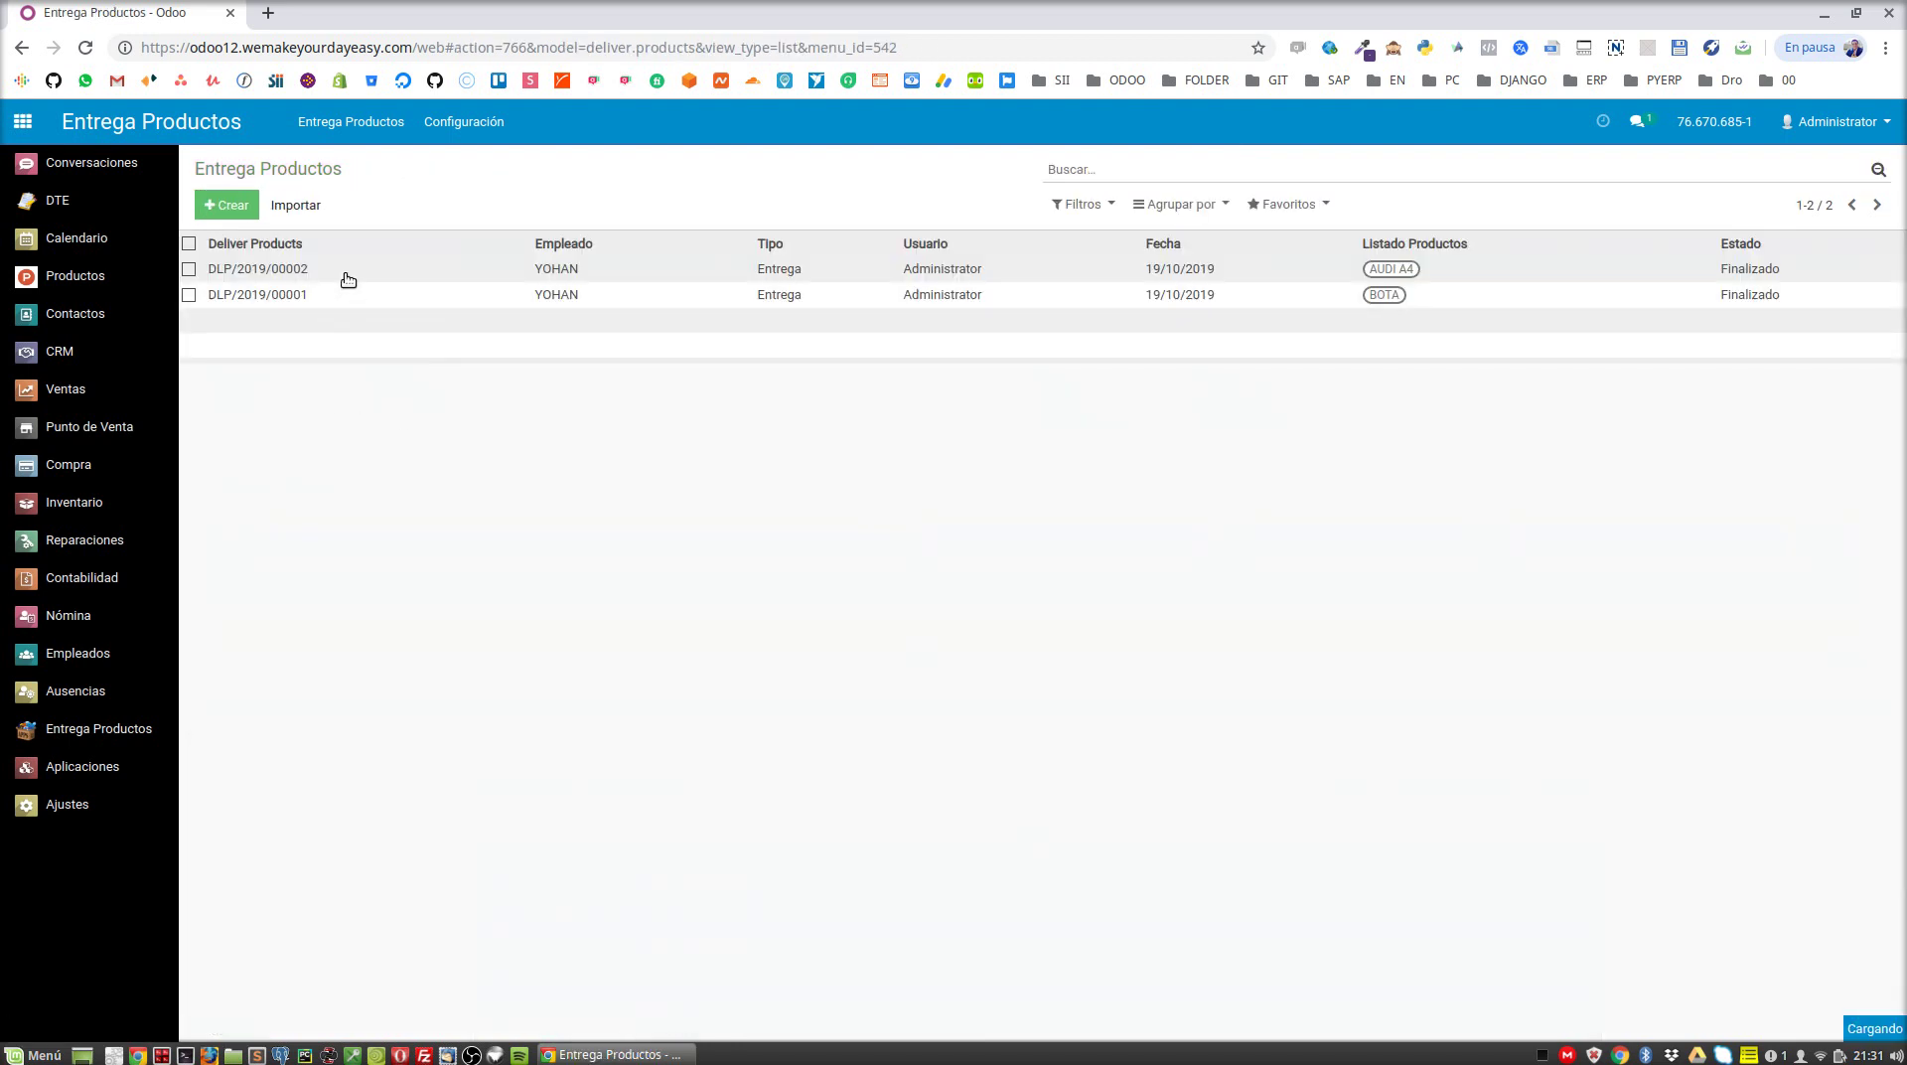
{"action": "left_click", "coordinate": [347, 279]}
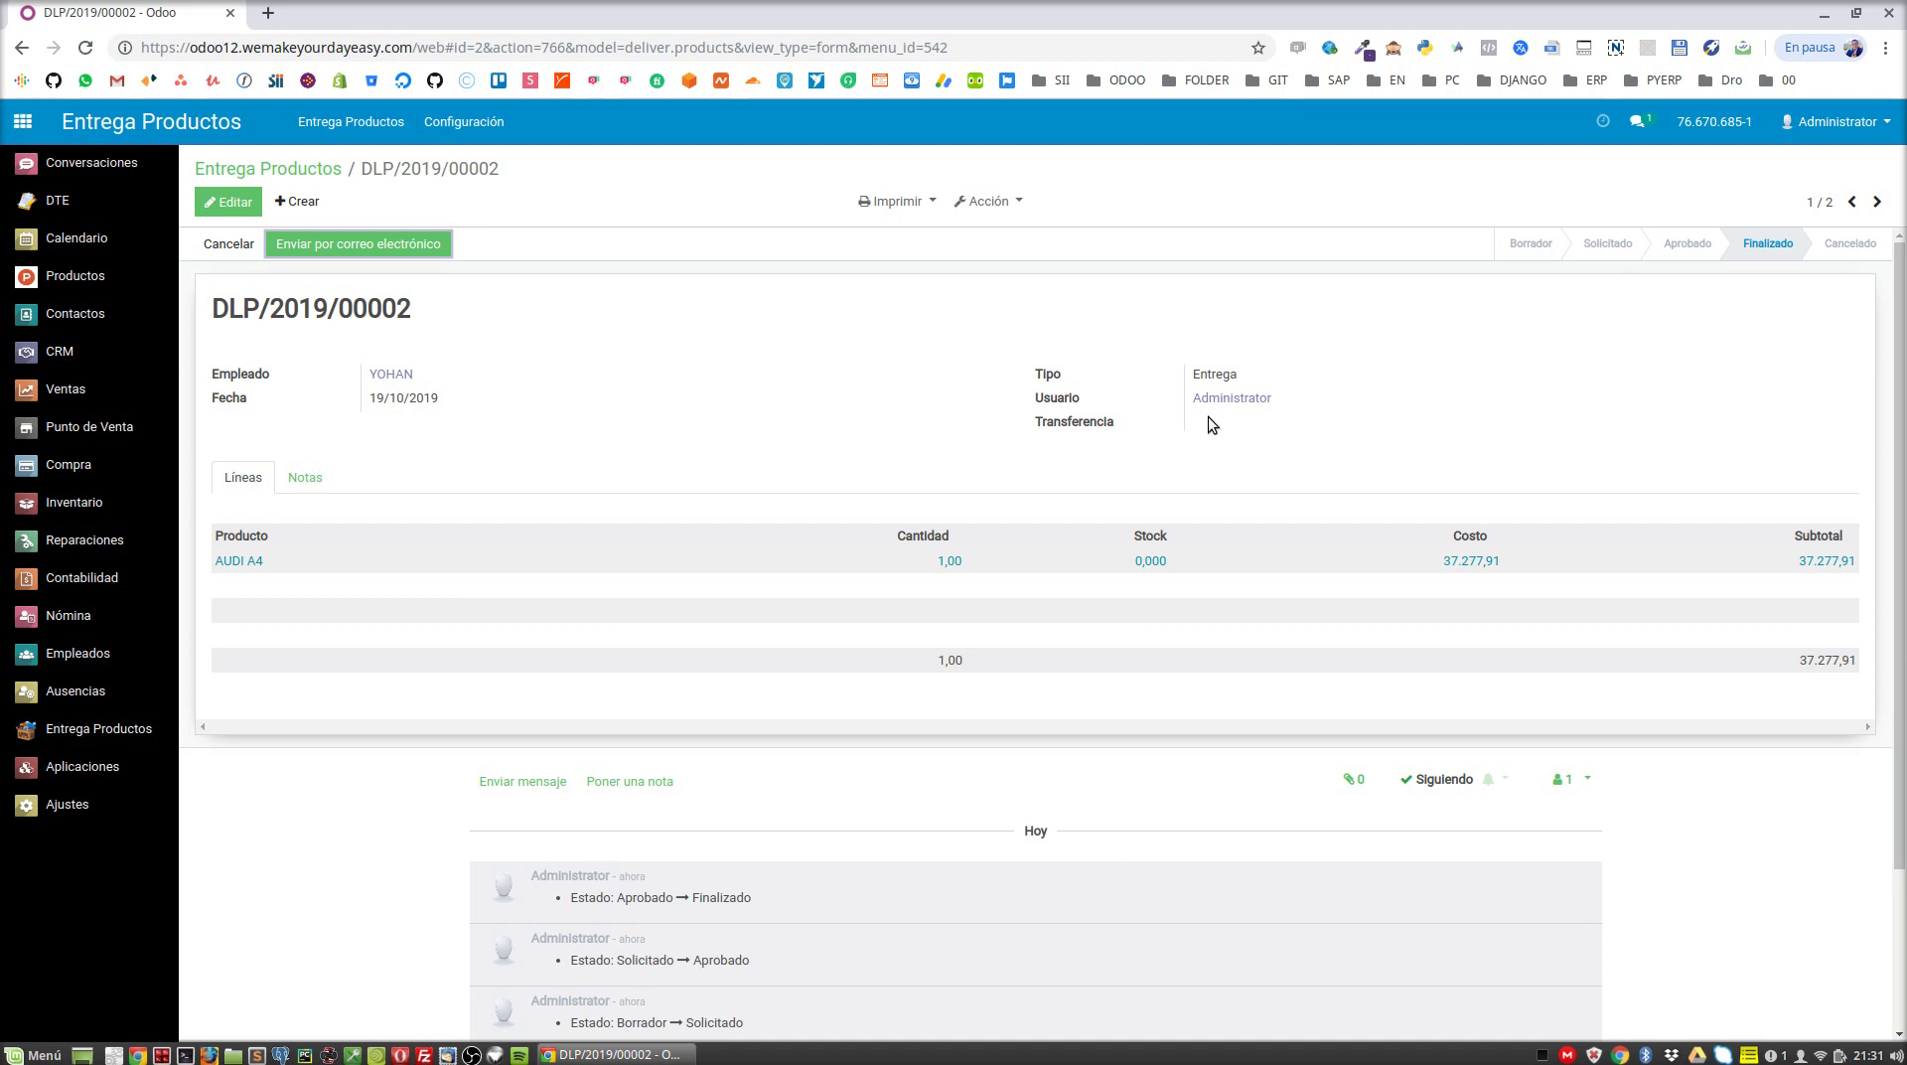
{"action": "left_click", "coordinate": [305, 169]}
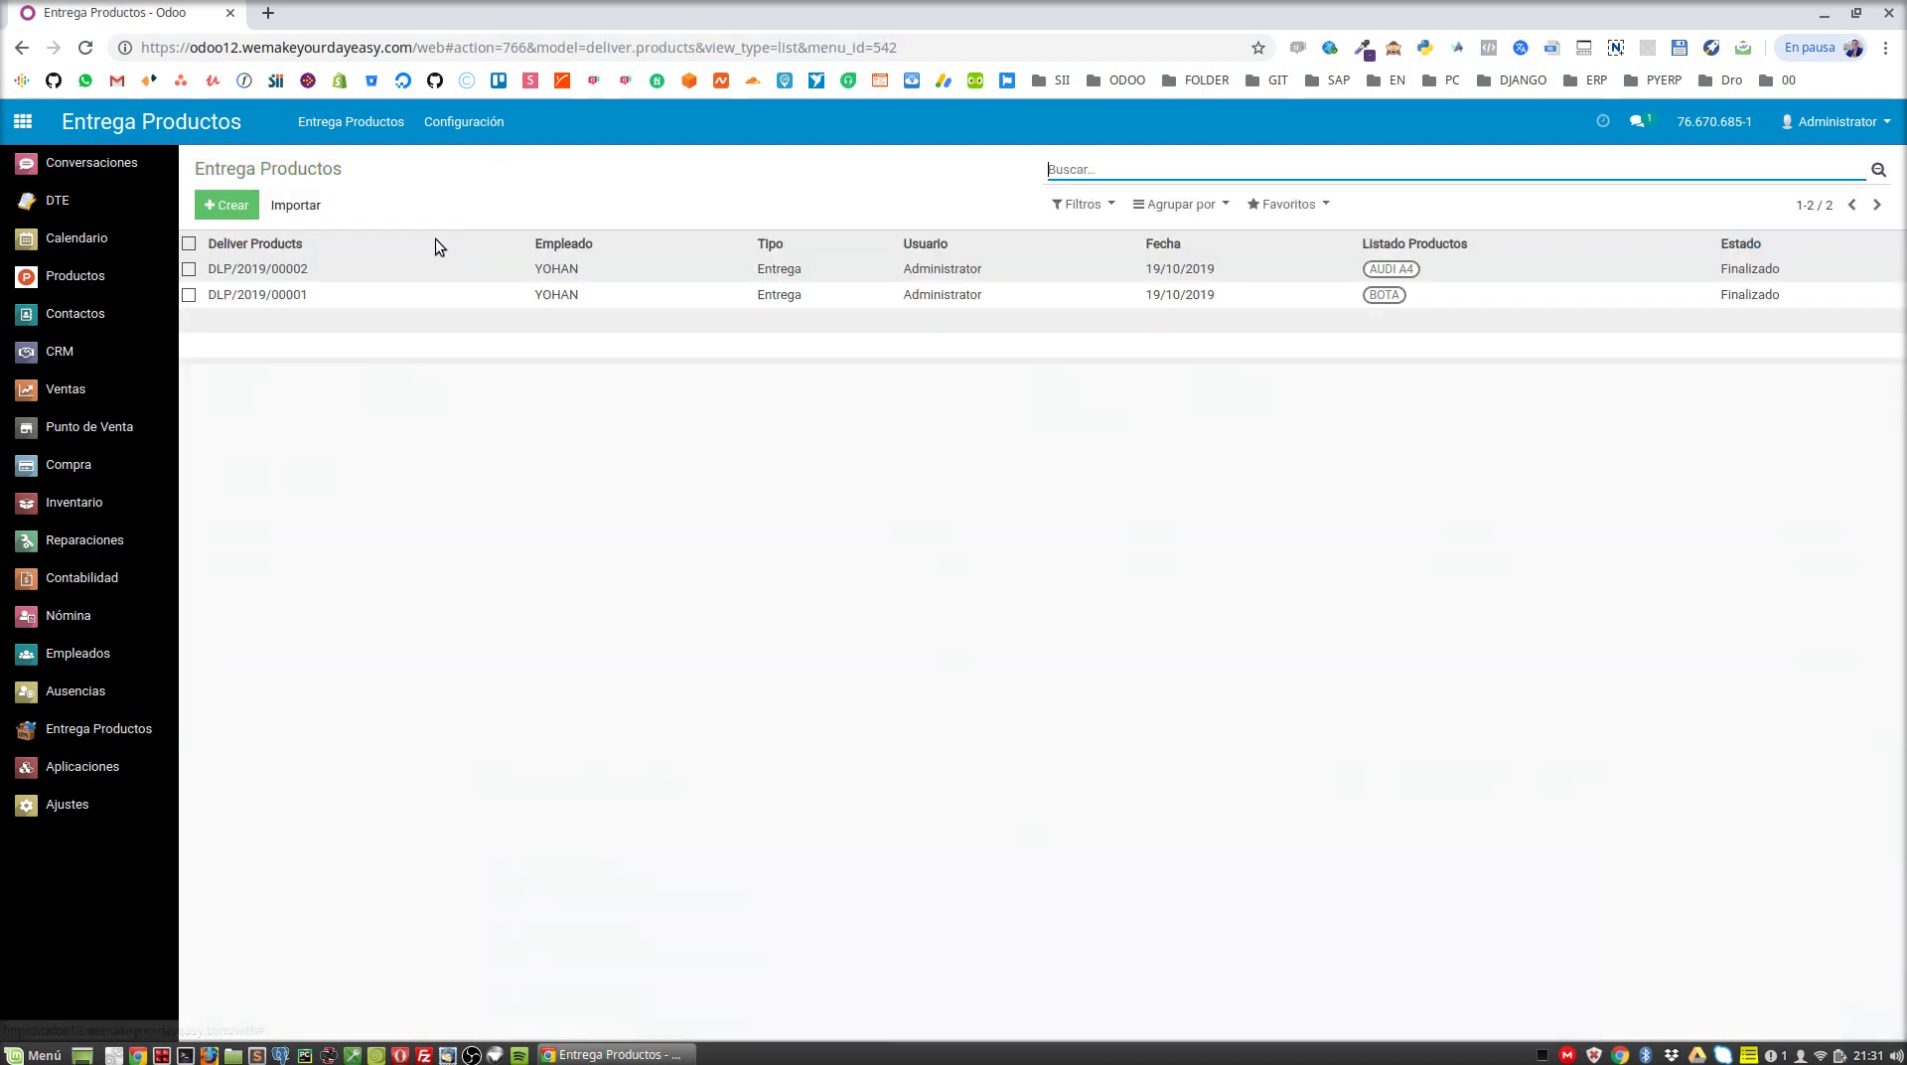
{"action": "left_click", "coordinate": [362, 300]}
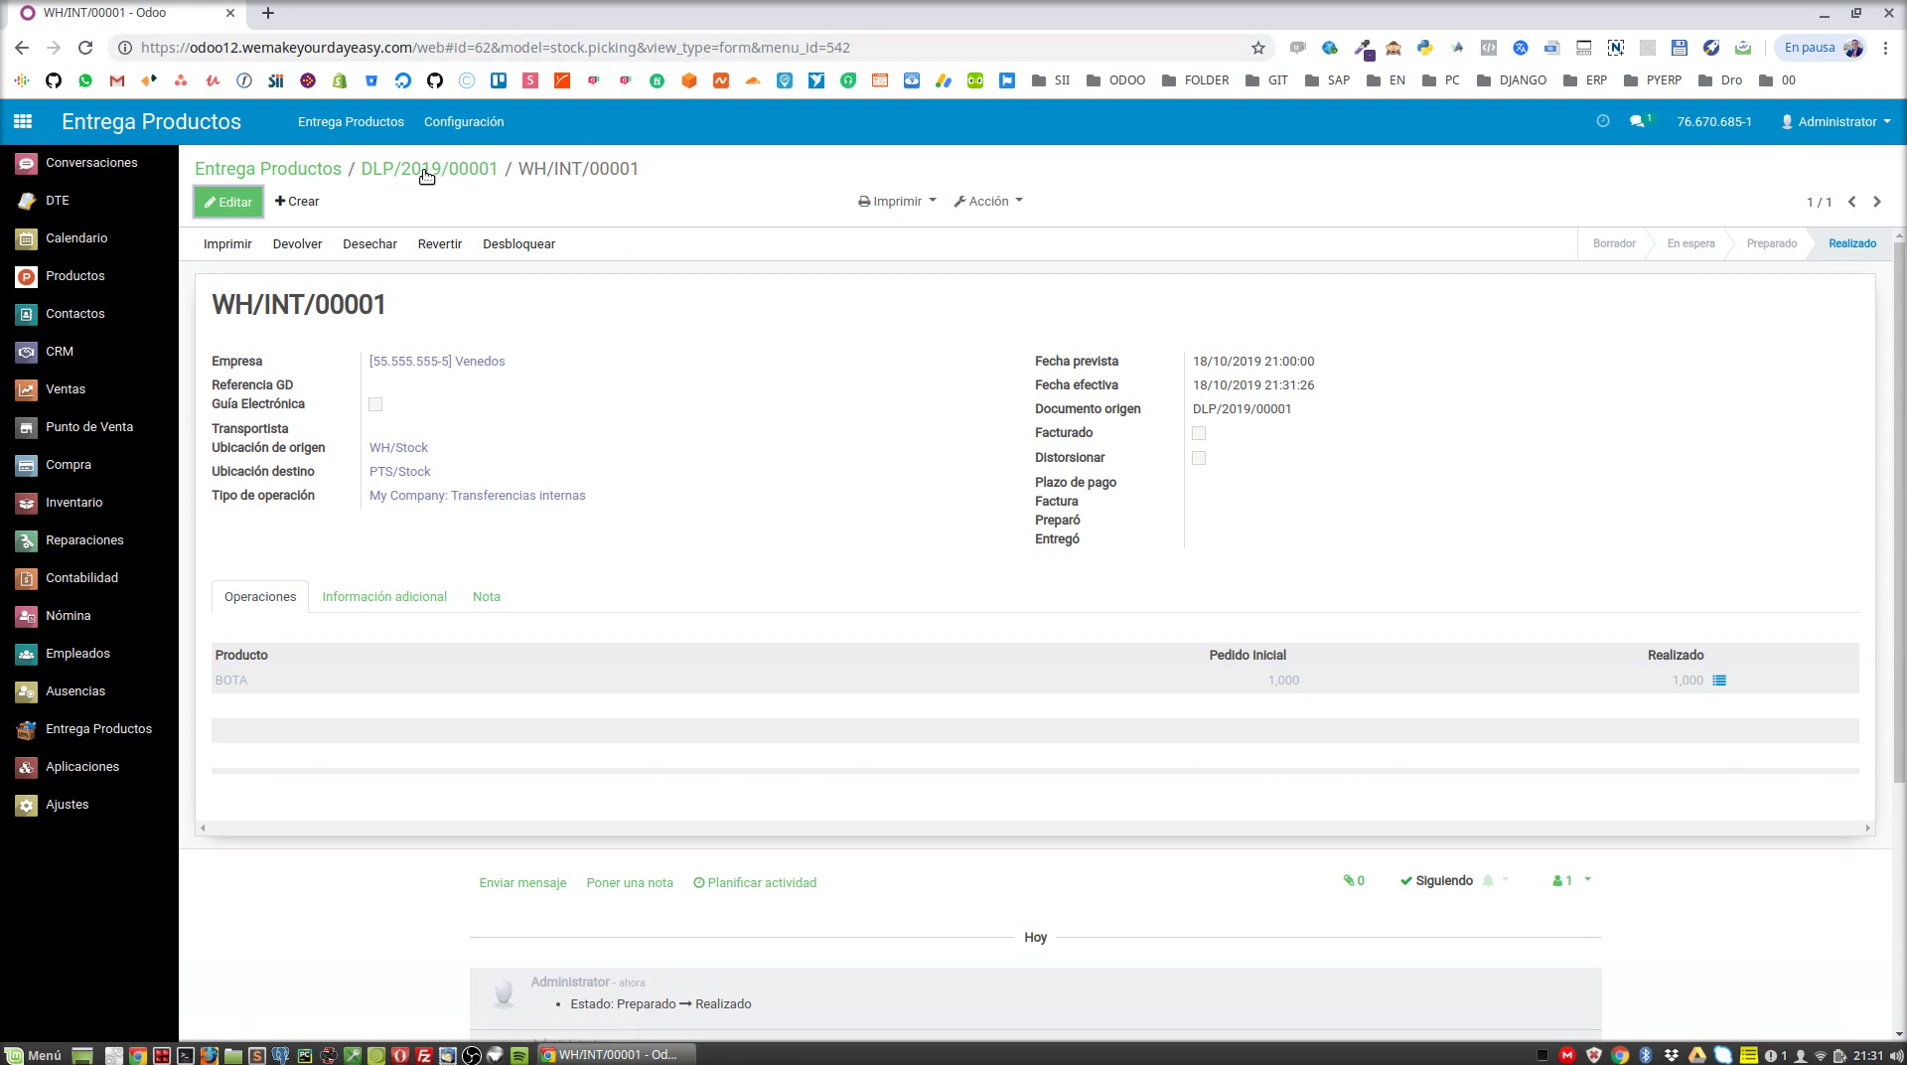
{"action": "left_click", "coordinate": [332, 173]}
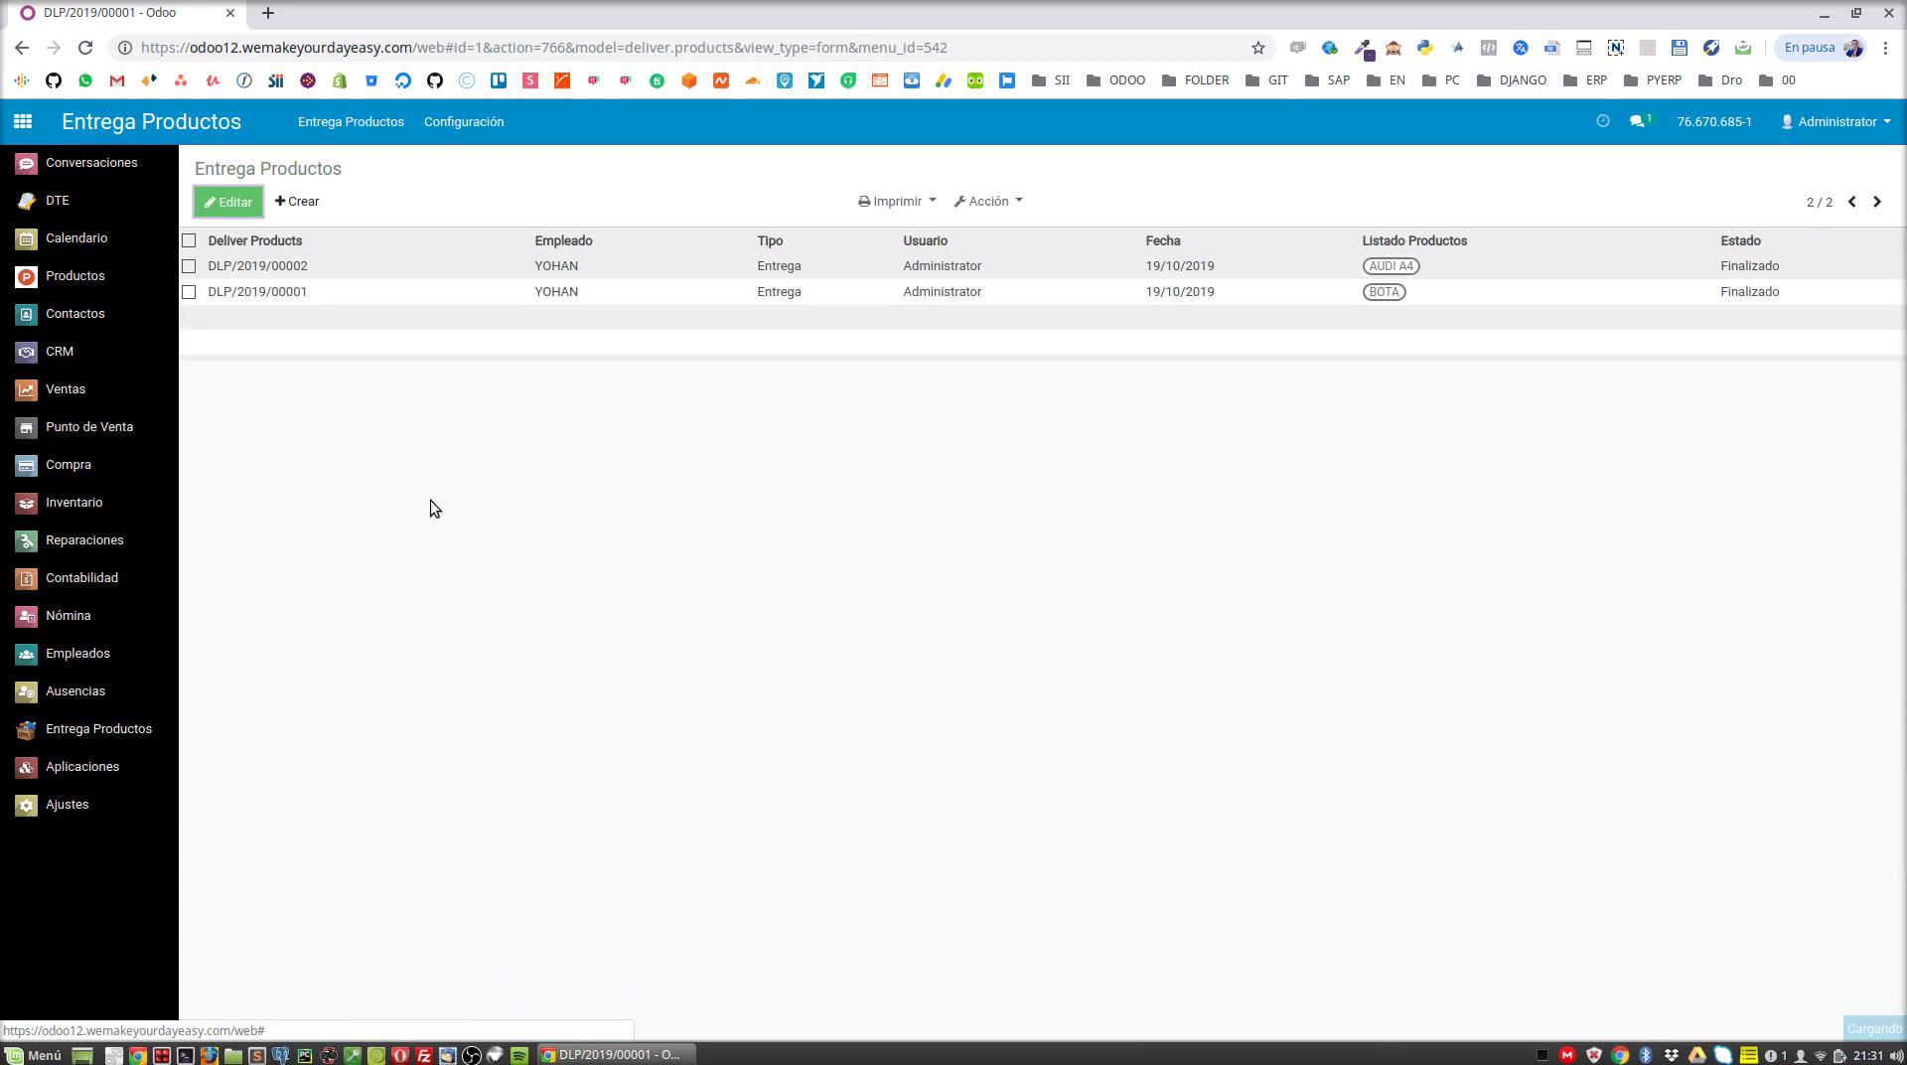
{"action": "left_click", "coordinate": [105, 664]}
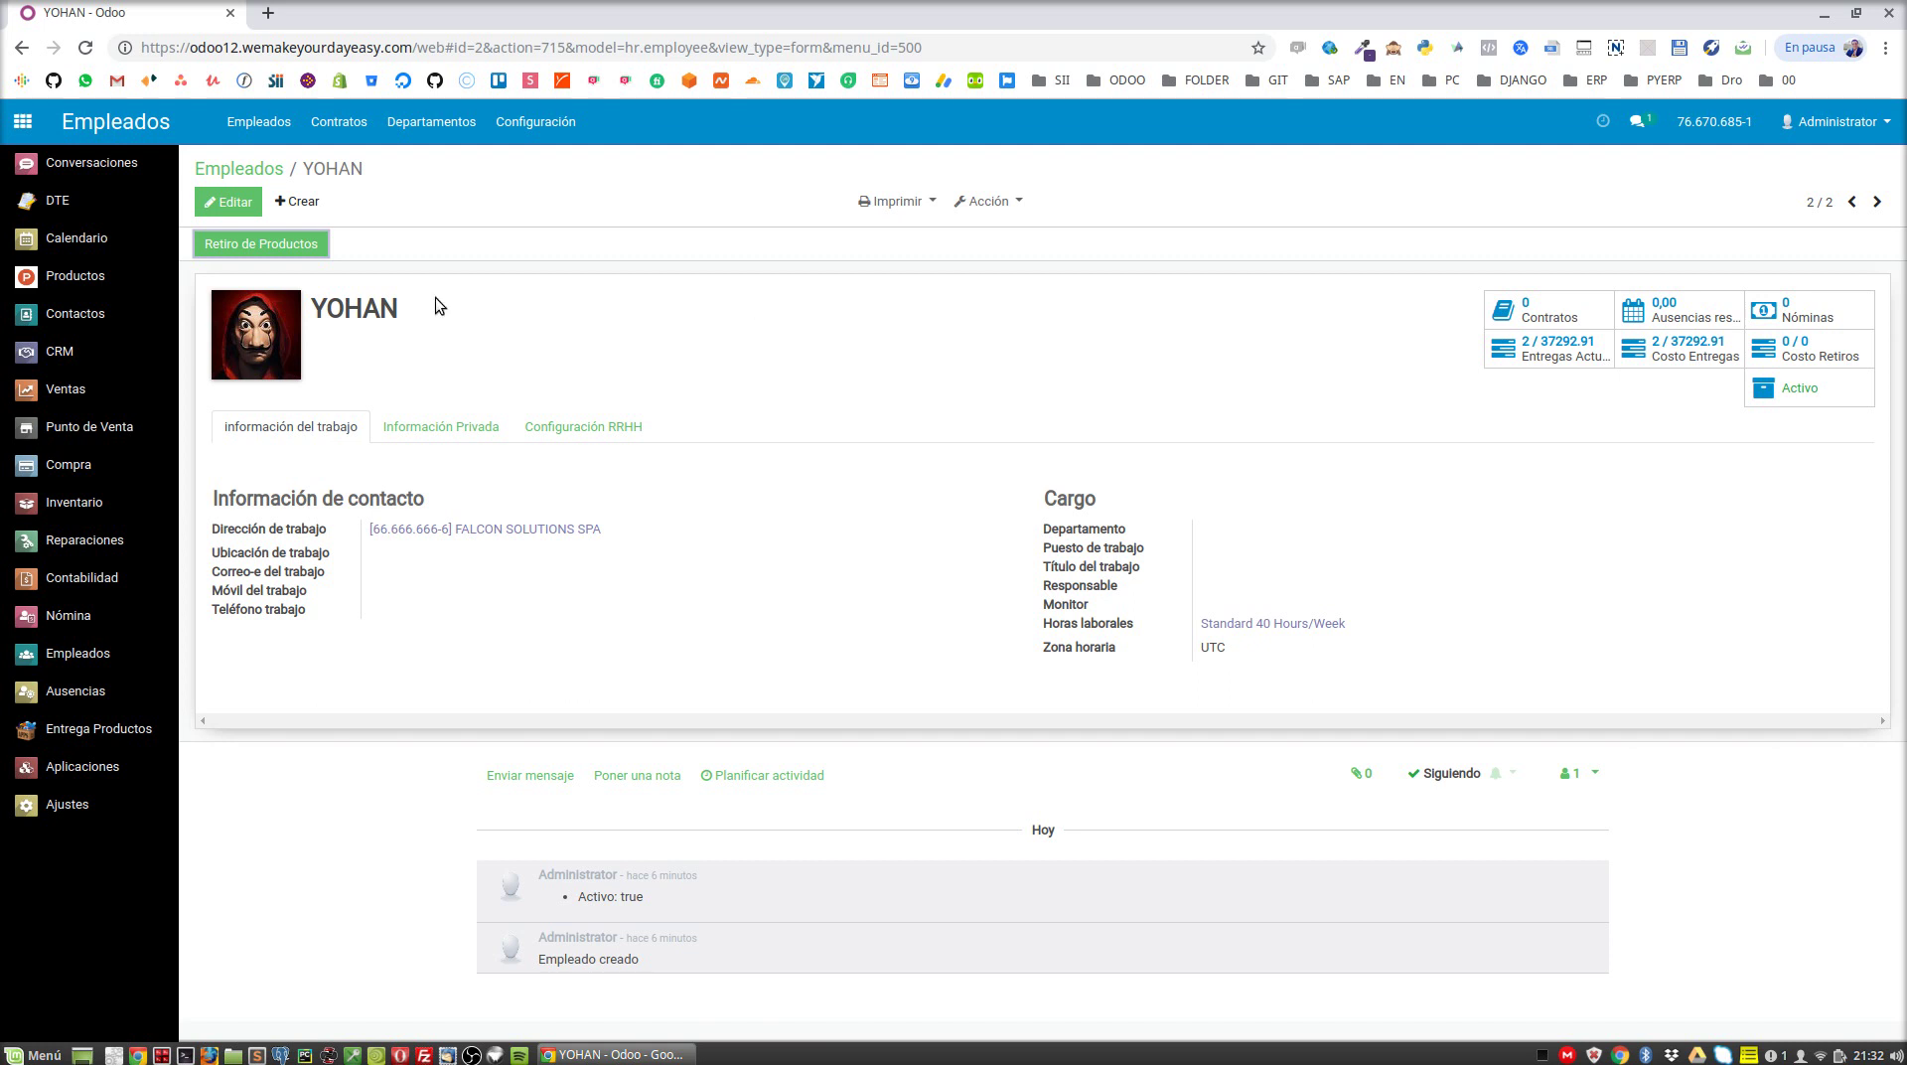
Create and save a new product named CALCULADORA with the product type Almacenable
{"action": "left_click", "coordinate": [69, 276]}
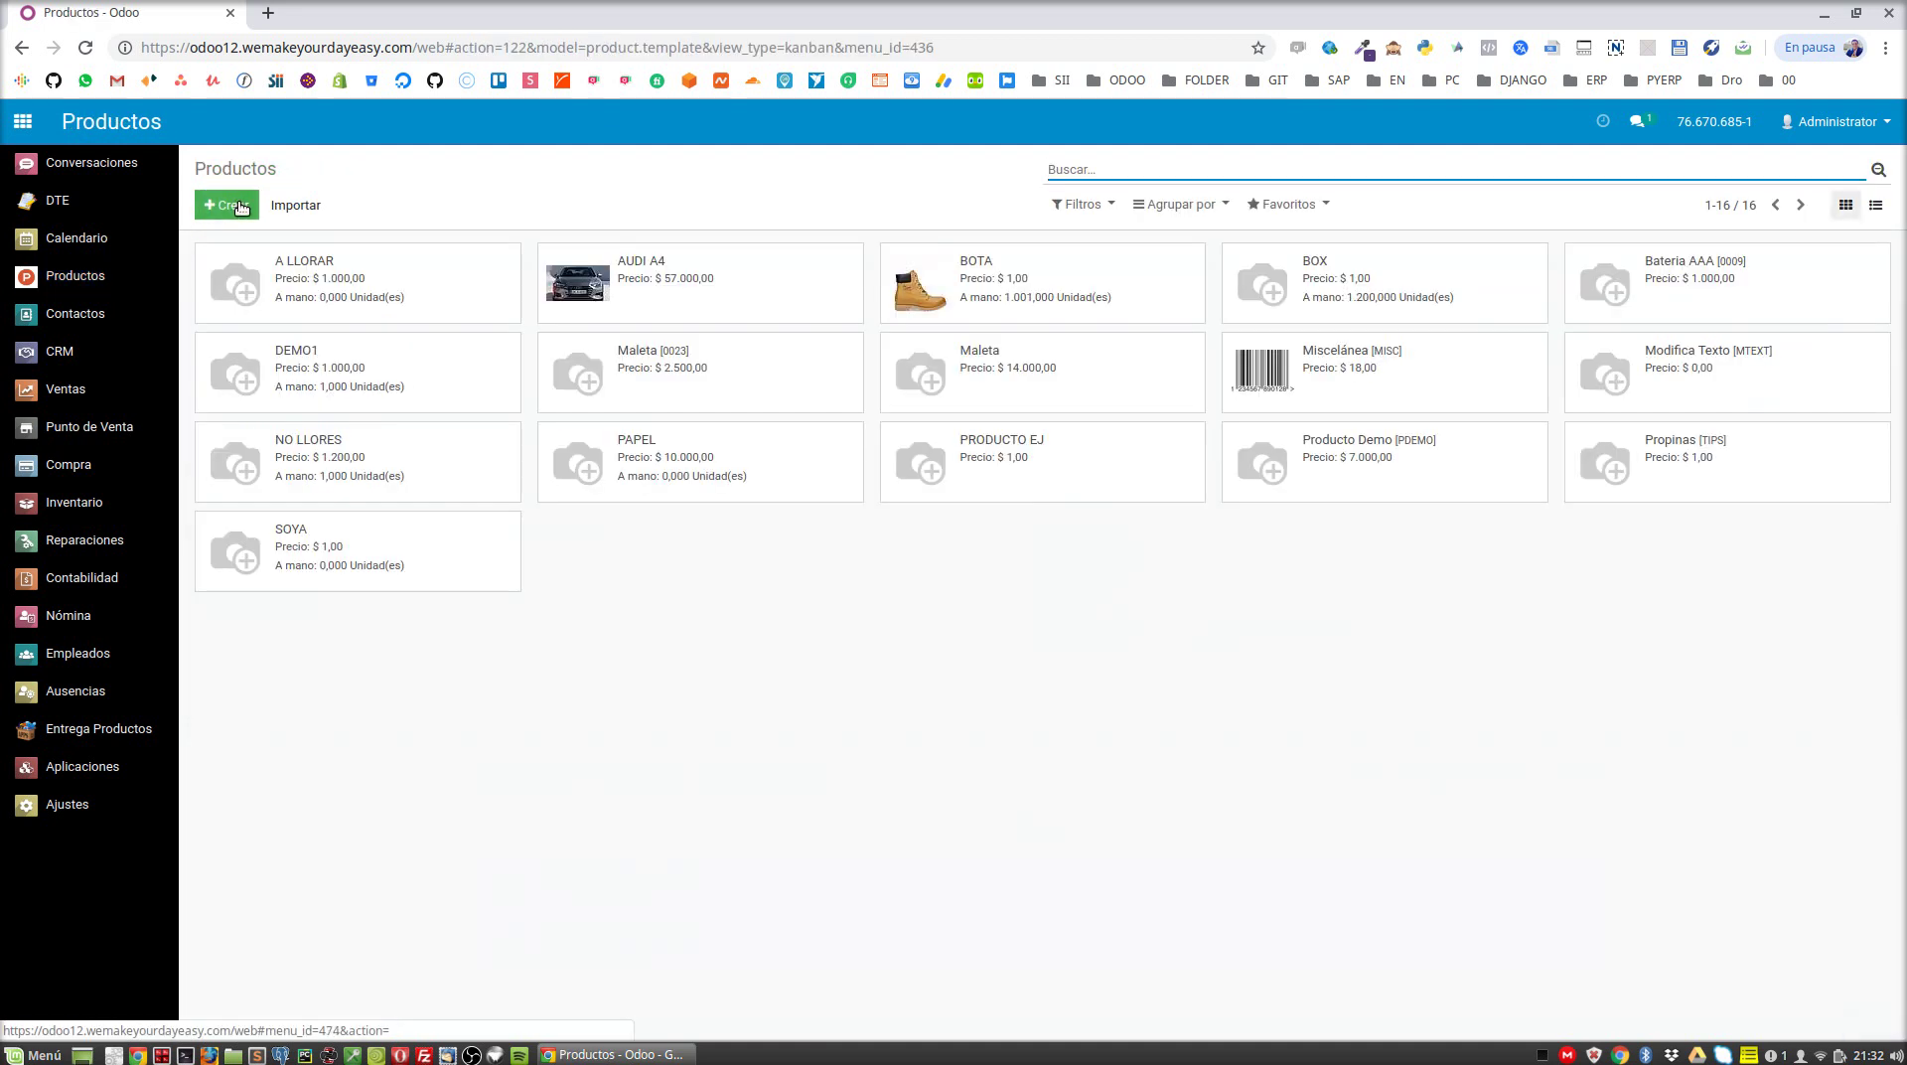
{"action": "left_click", "coordinate": [239, 206]}
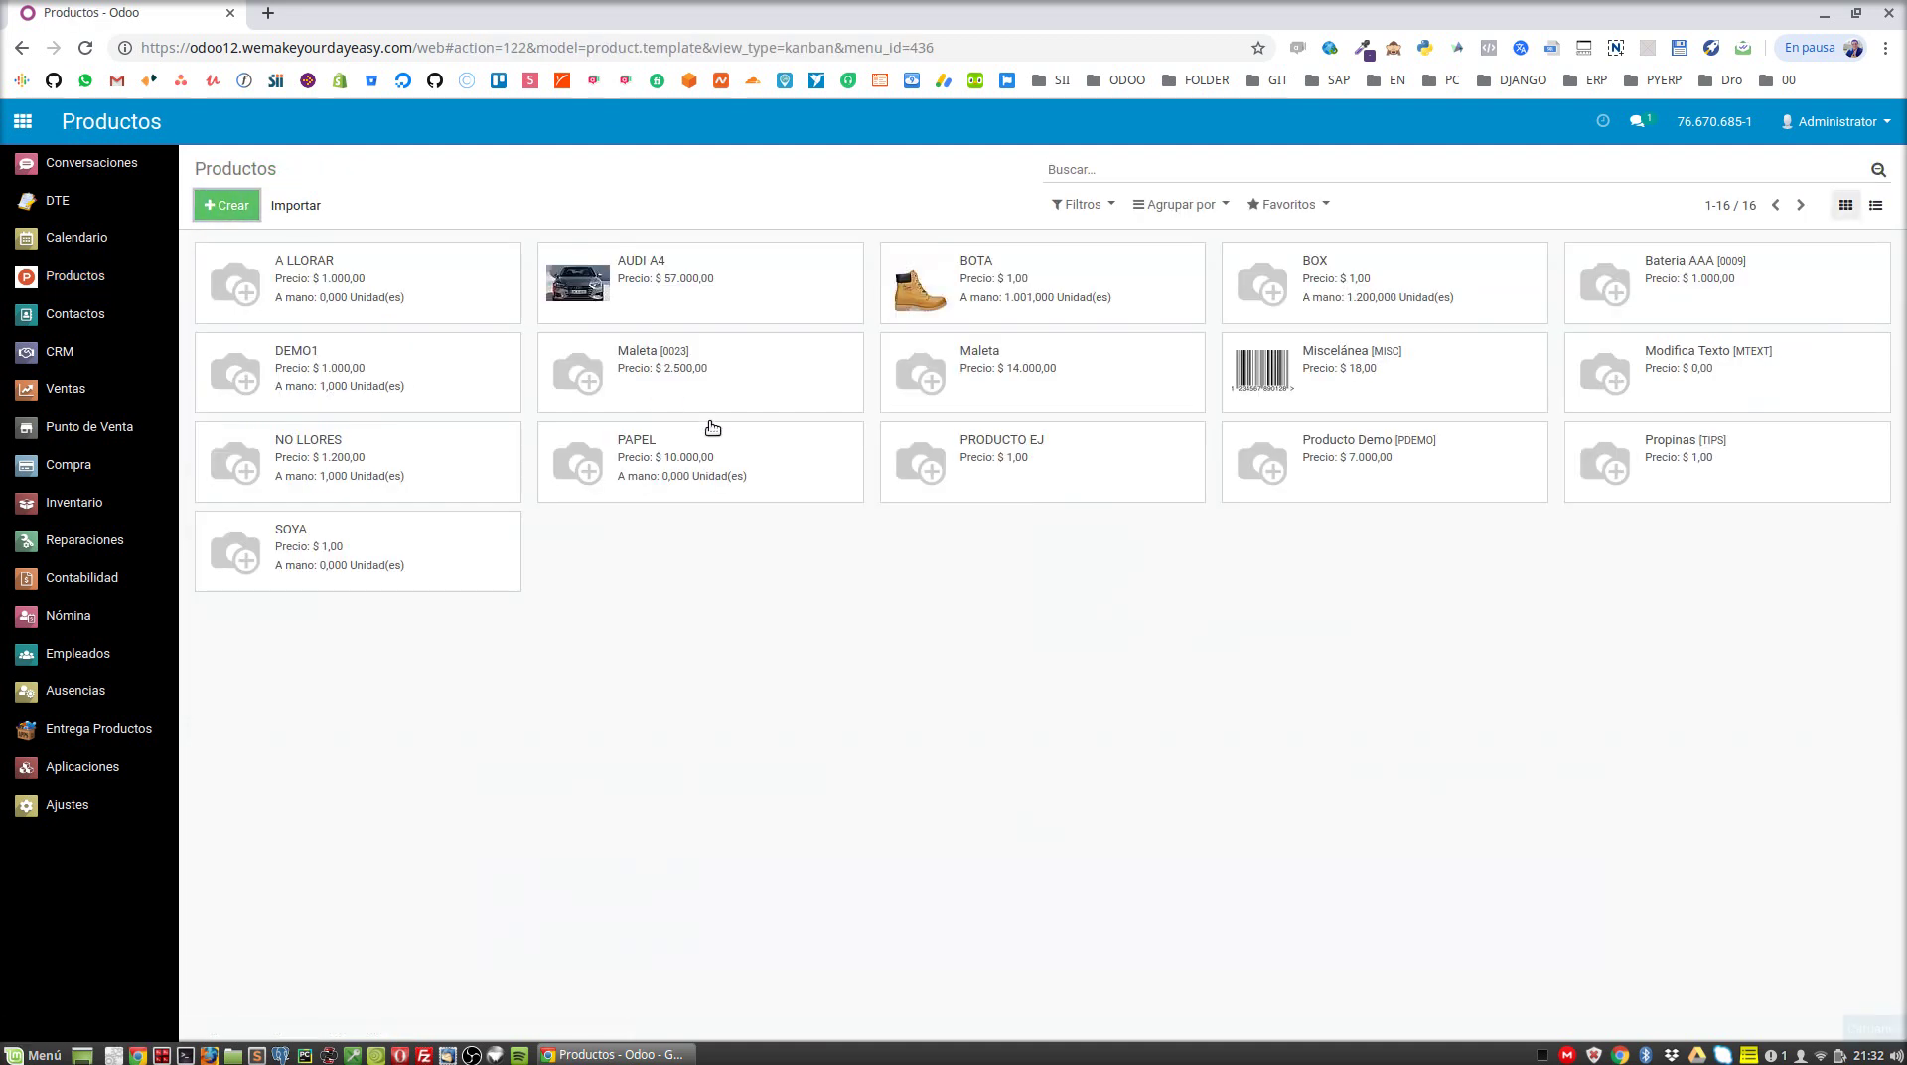
{"action": "type", "text": "A"}
{"action": "key", "text": "BackSpace"}
{"action": "type", "text": "CALCULADORA"}
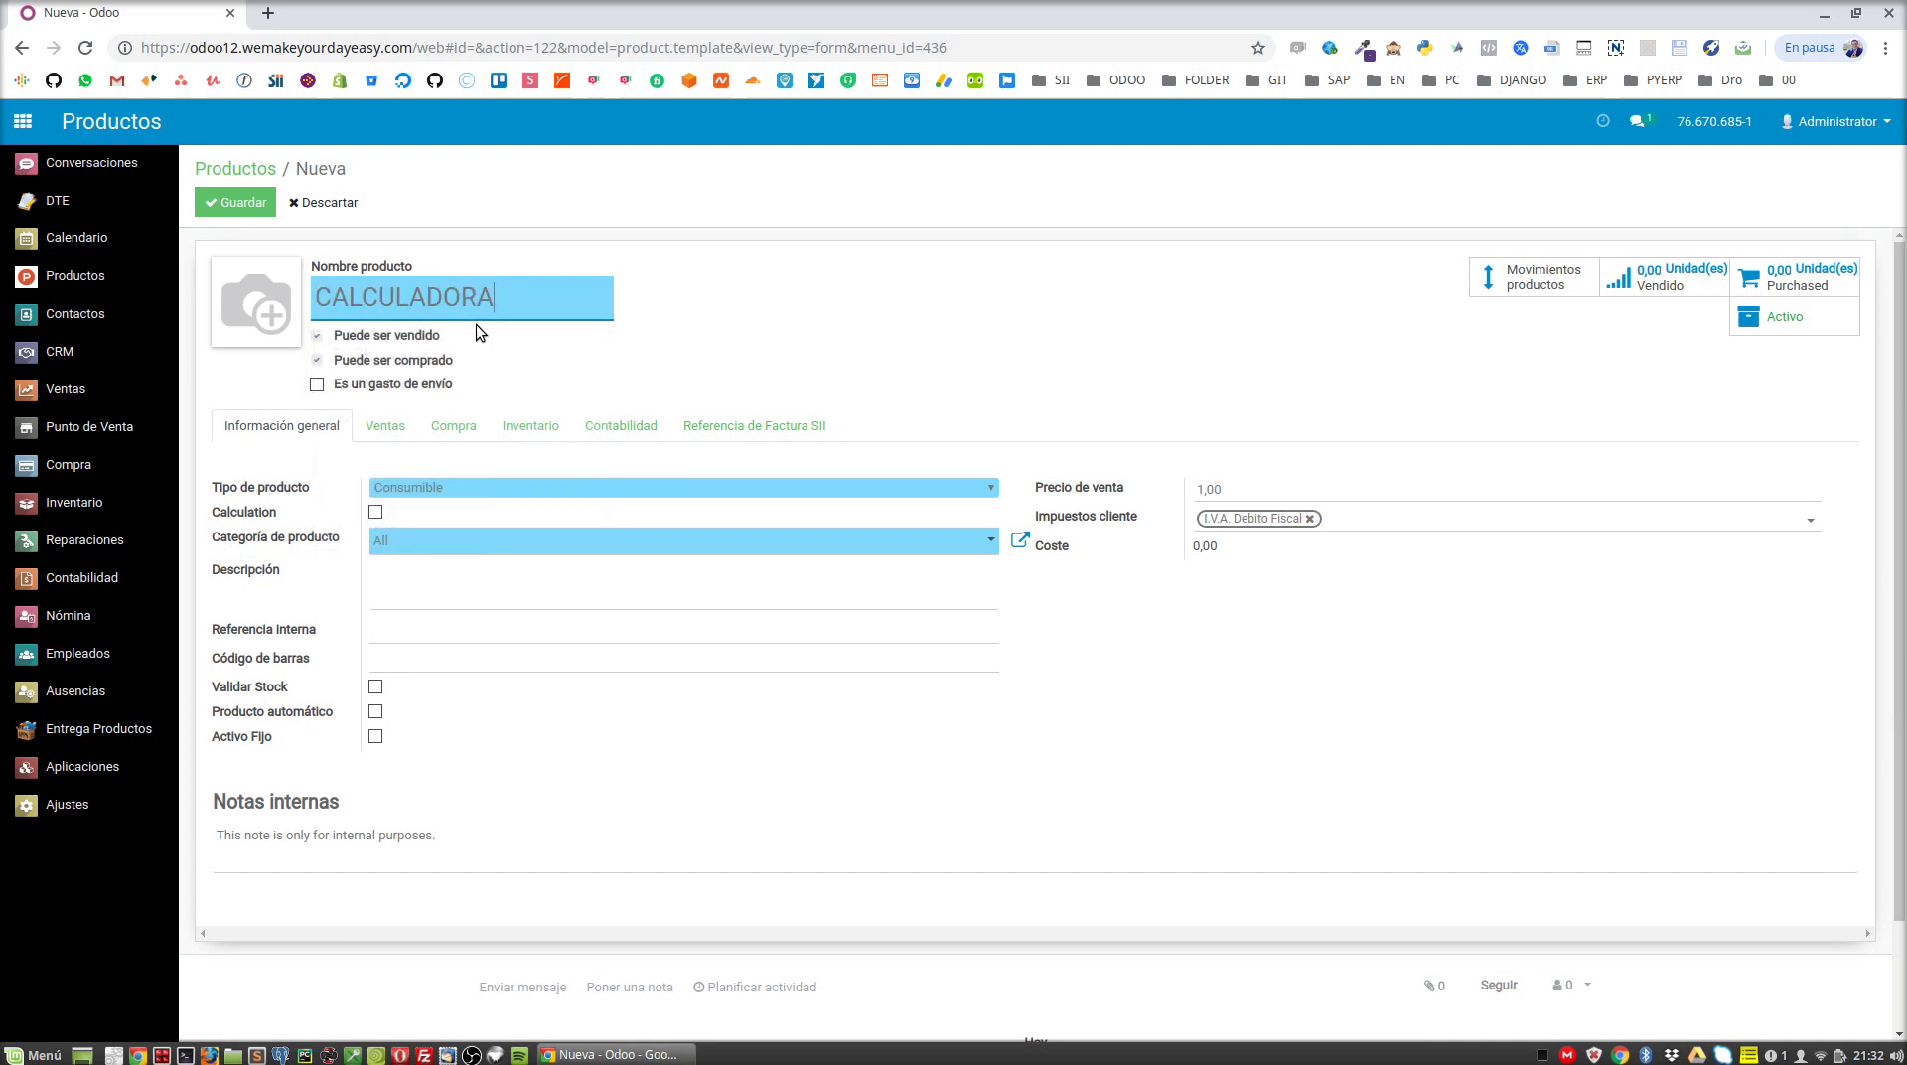
{"action": "left_click", "coordinate": [413, 486]}
{"action": "left_click", "coordinate": [439, 541]}
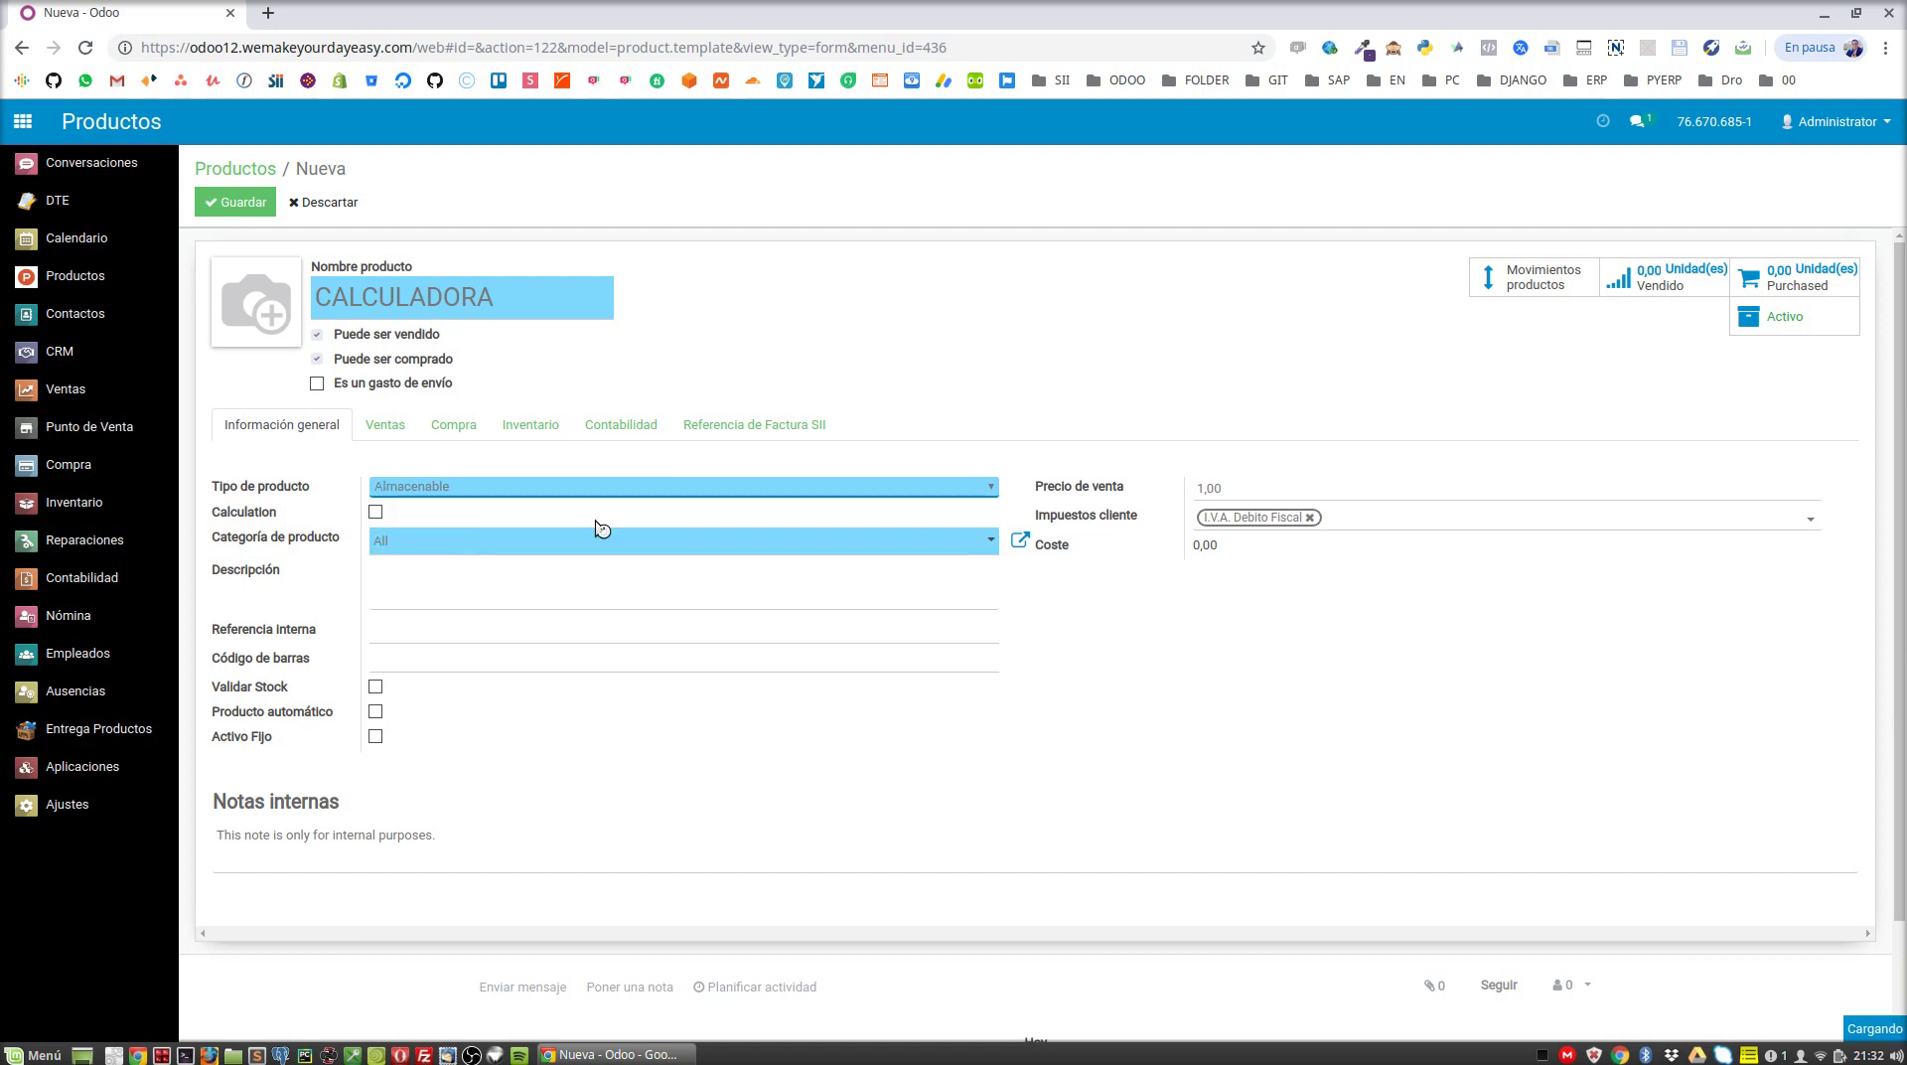
{"action": "left_click", "coordinate": [260, 213]}
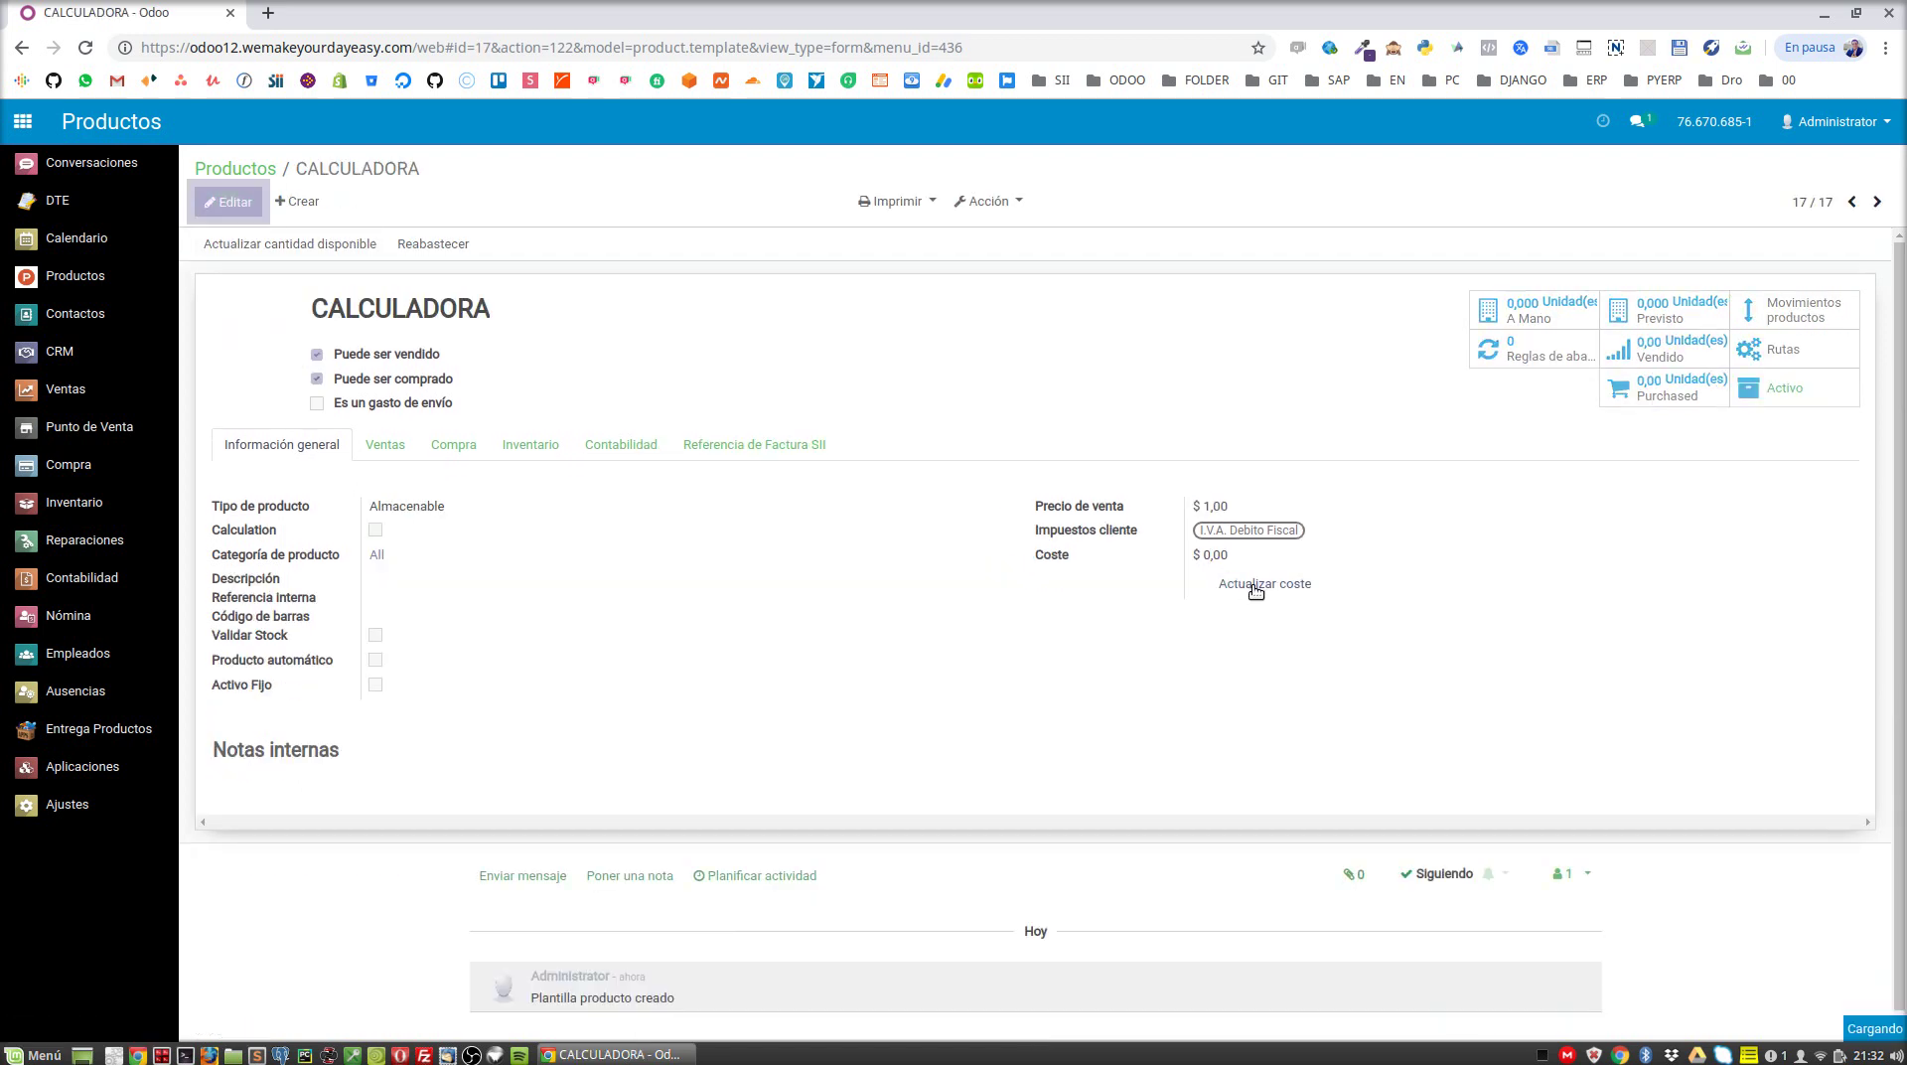
Update the cost of the CALCULADORA product to 10 and apply the change
{"action": "left_click", "coordinate": [1264, 583]}
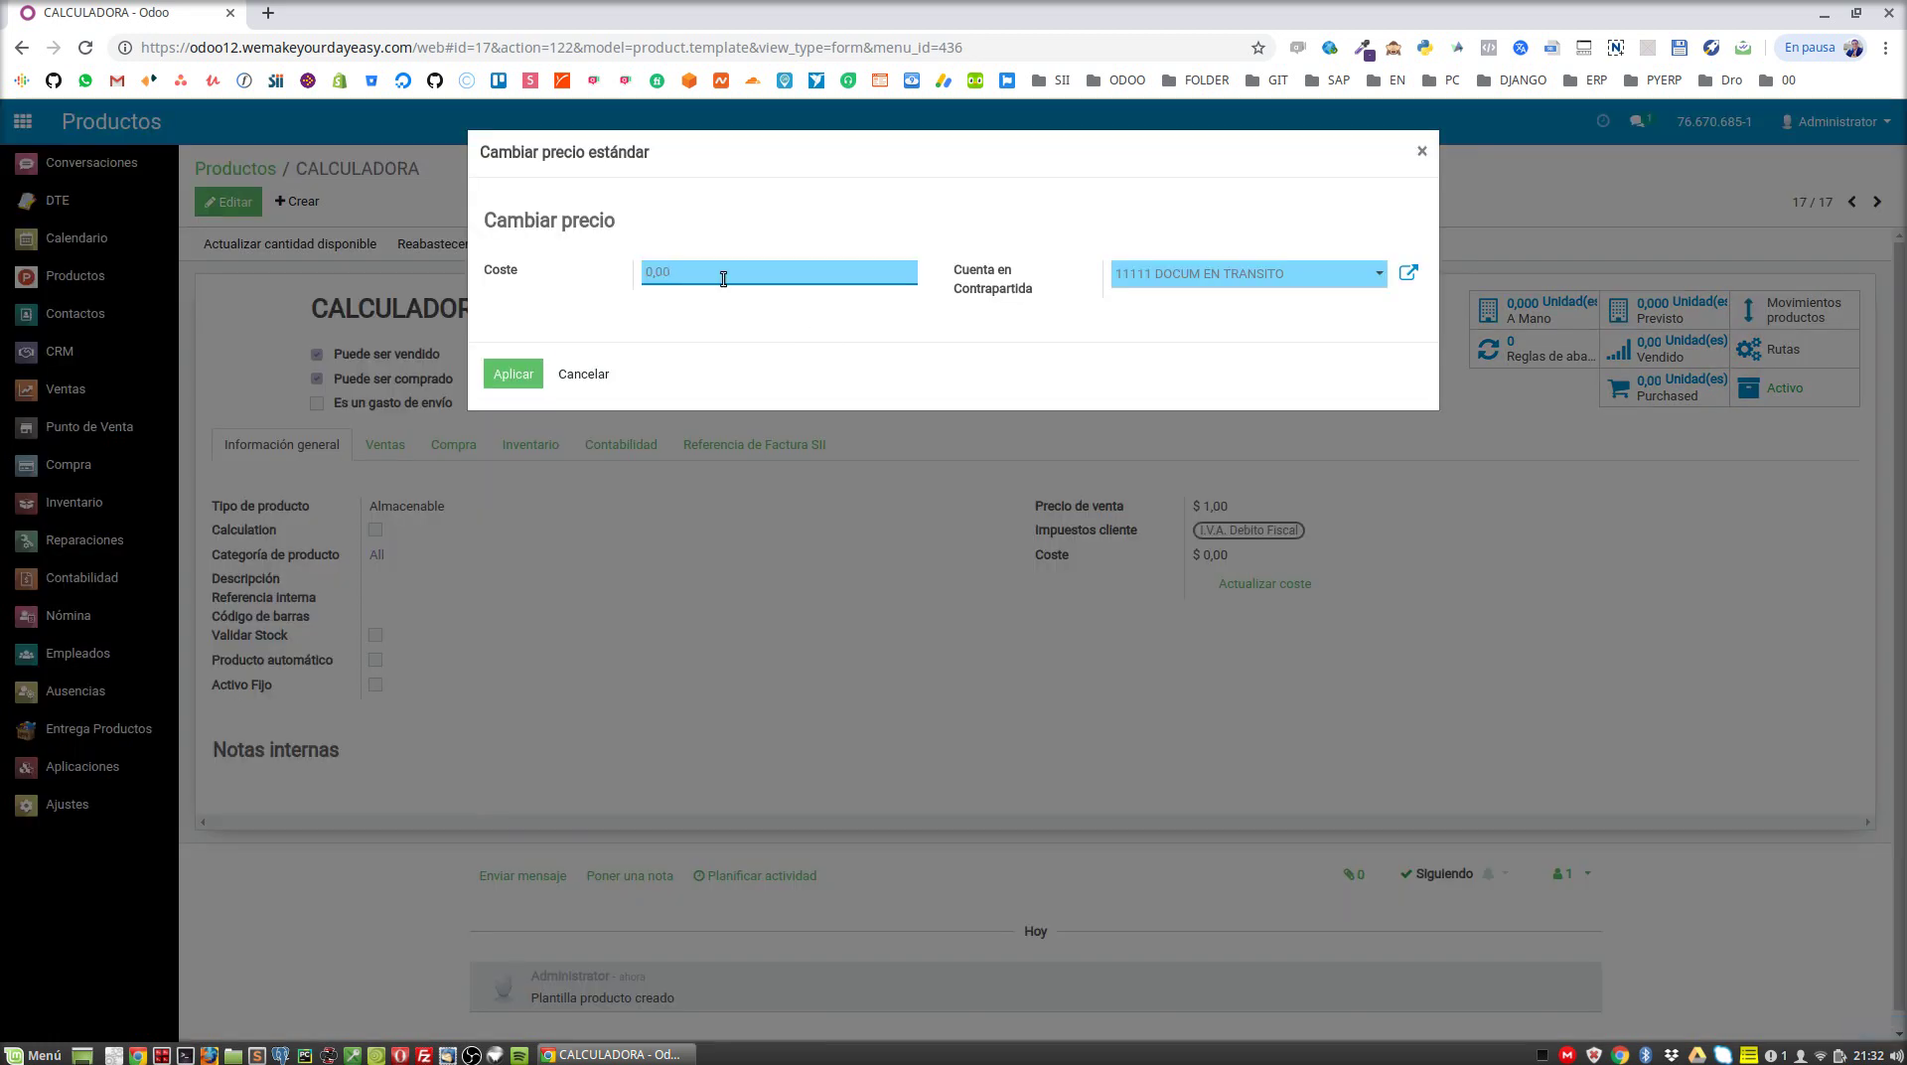
{"action": "type", "text": "10"}
{"action": "left_click", "coordinate": [514, 373]}
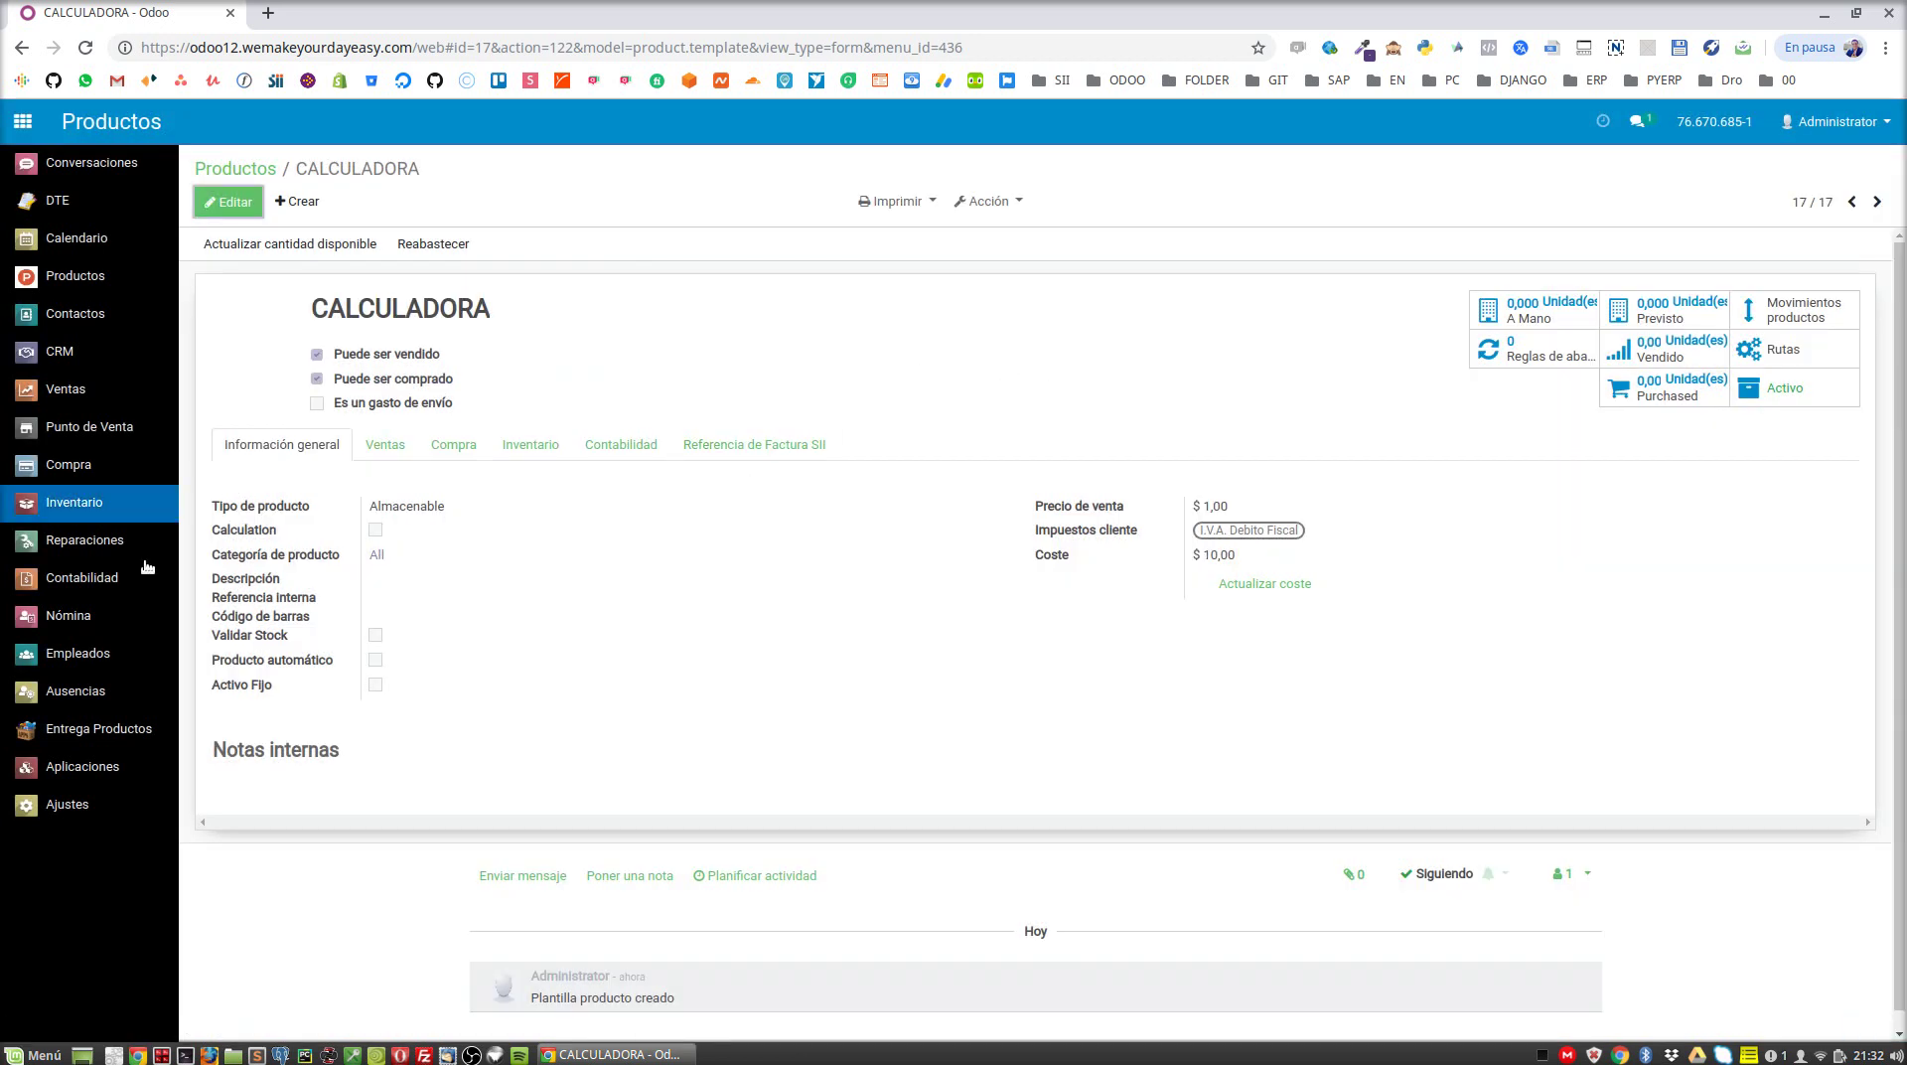
Create a third delivery record in Entrega Productos for the same non-administrator employee
{"action": "left_click", "coordinate": [81, 733]}
{"action": "left_click", "coordinate": [208, 205]}
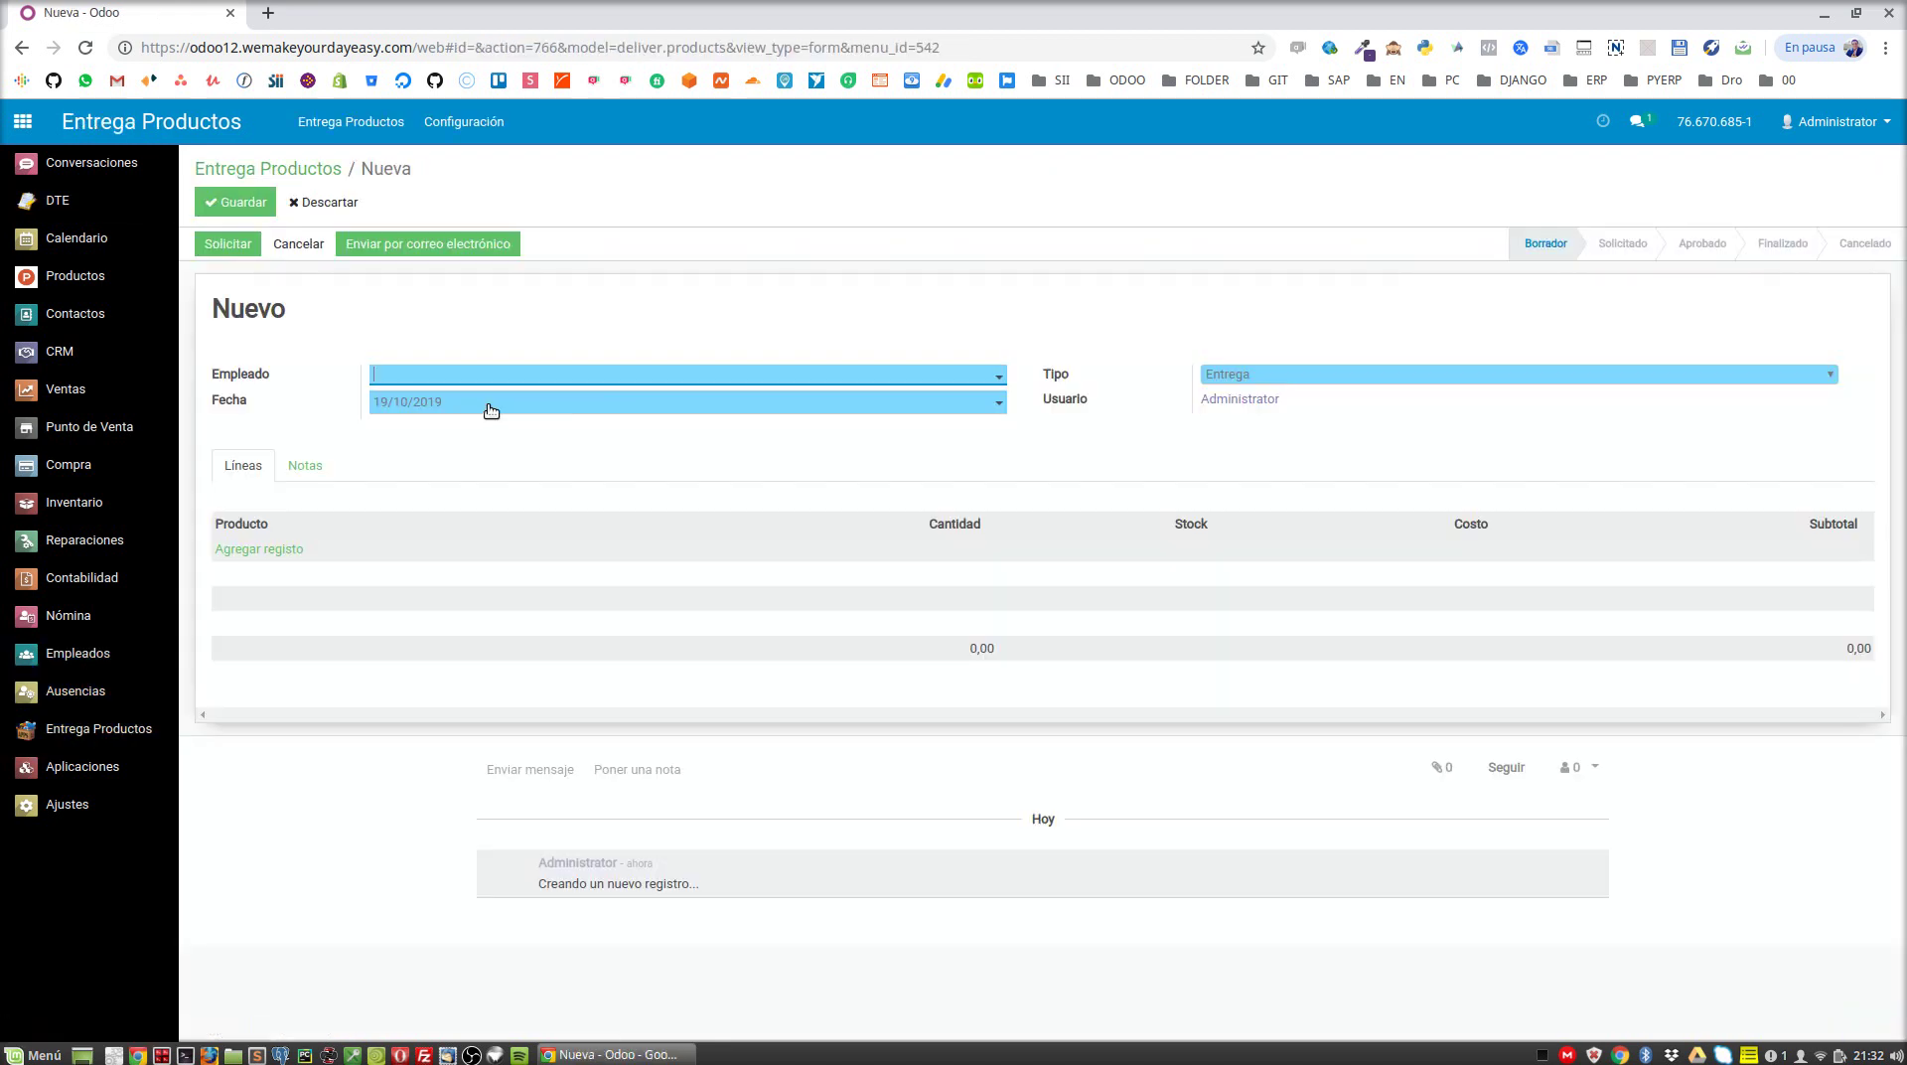
{"action": "left_click", "coordinate": [466, 376]}
{"action": "left_click", "coordinate": [474, 430]}
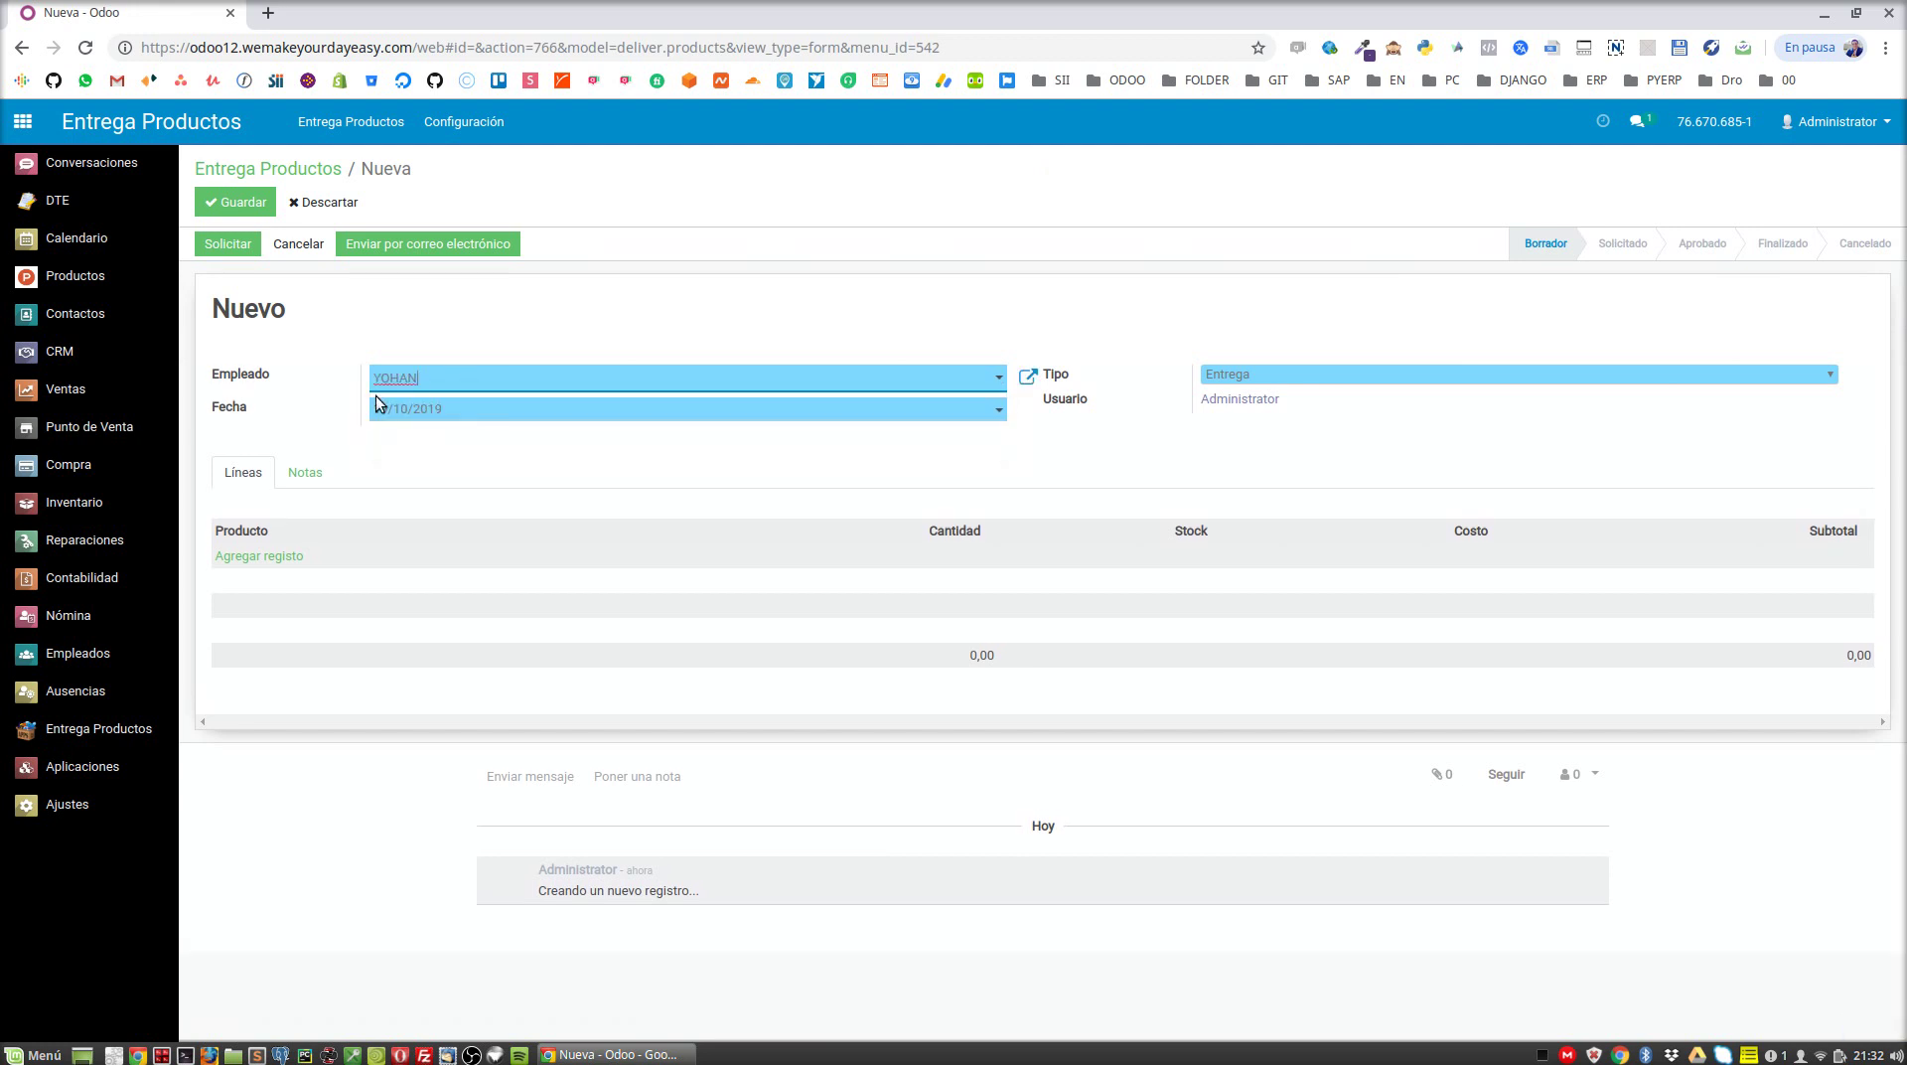
Add a line to the third delivery for the product CALCULADORA with a quantity of 3
{"action": "left_click", "coordinate": [280, 557]}
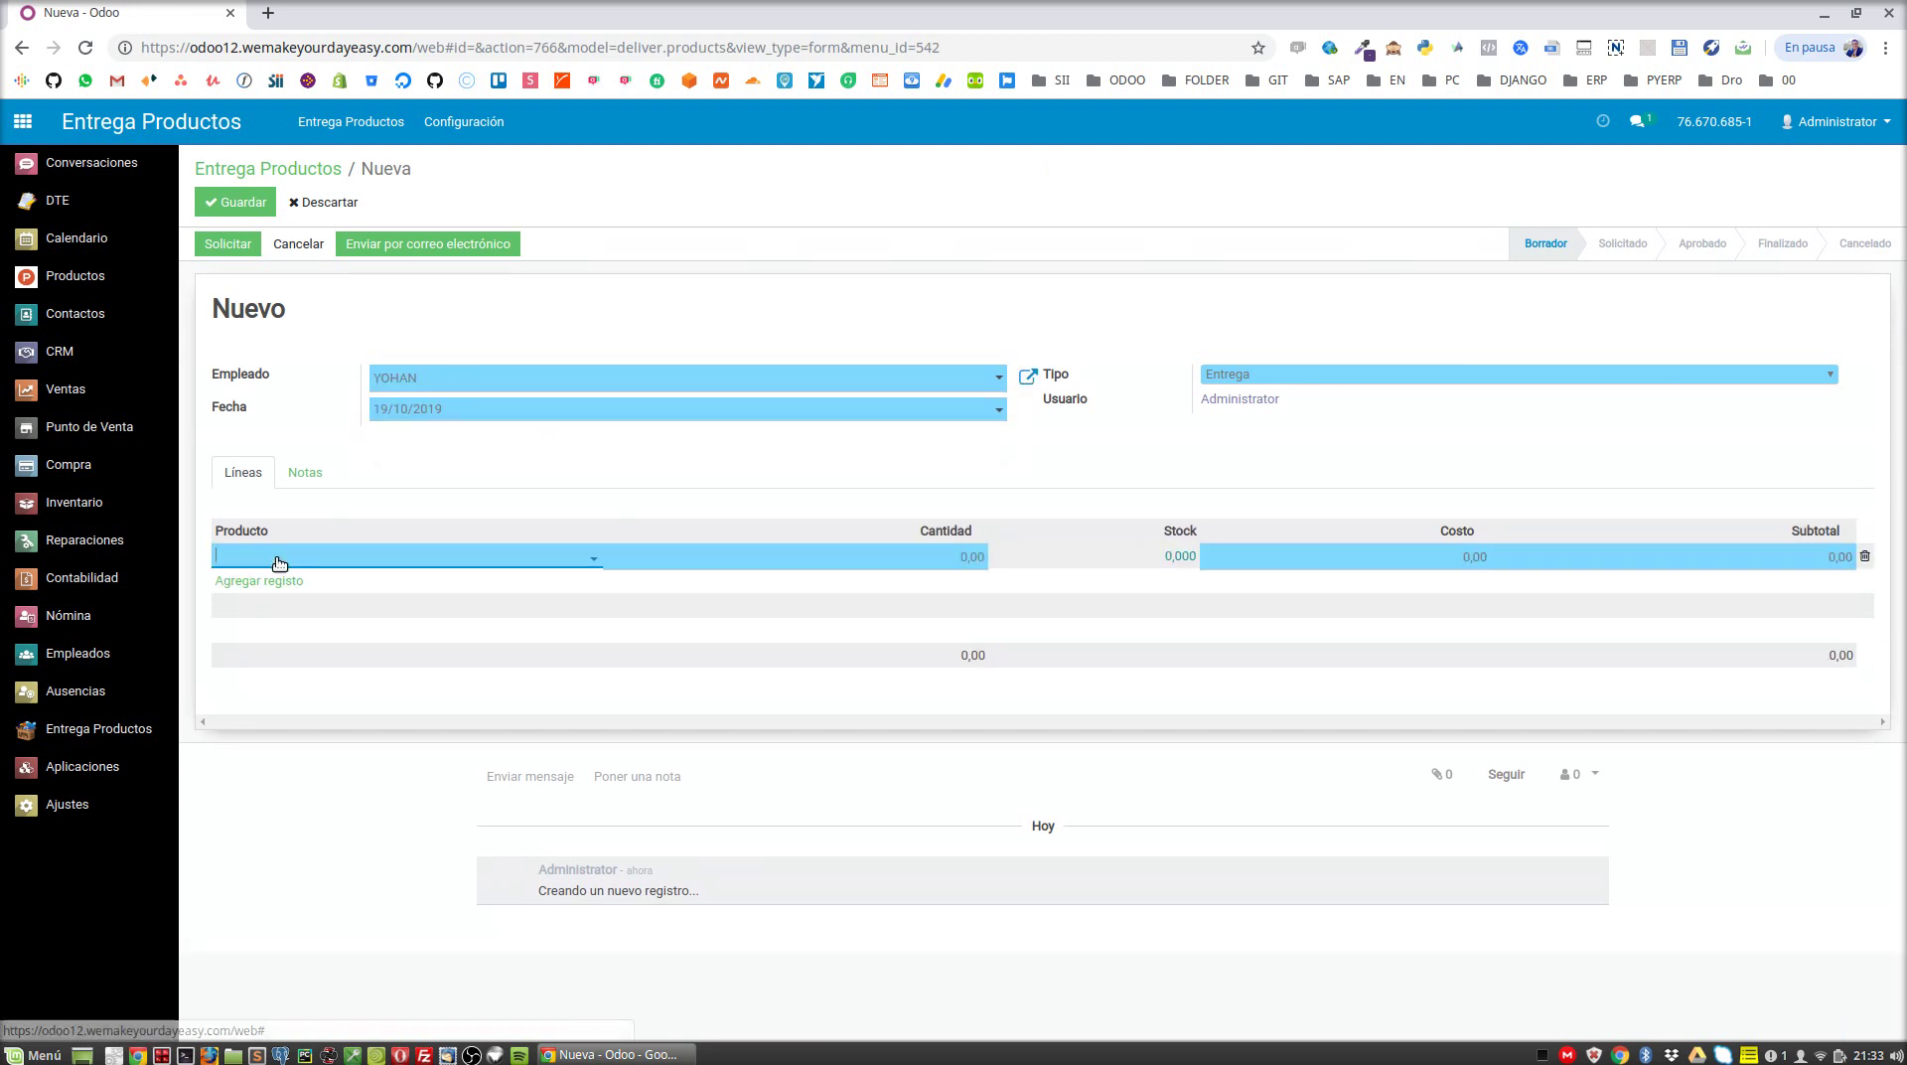
{"action": "left_click", "coordinate": [282, 564]}
{"action": "type", "text": "cal"}
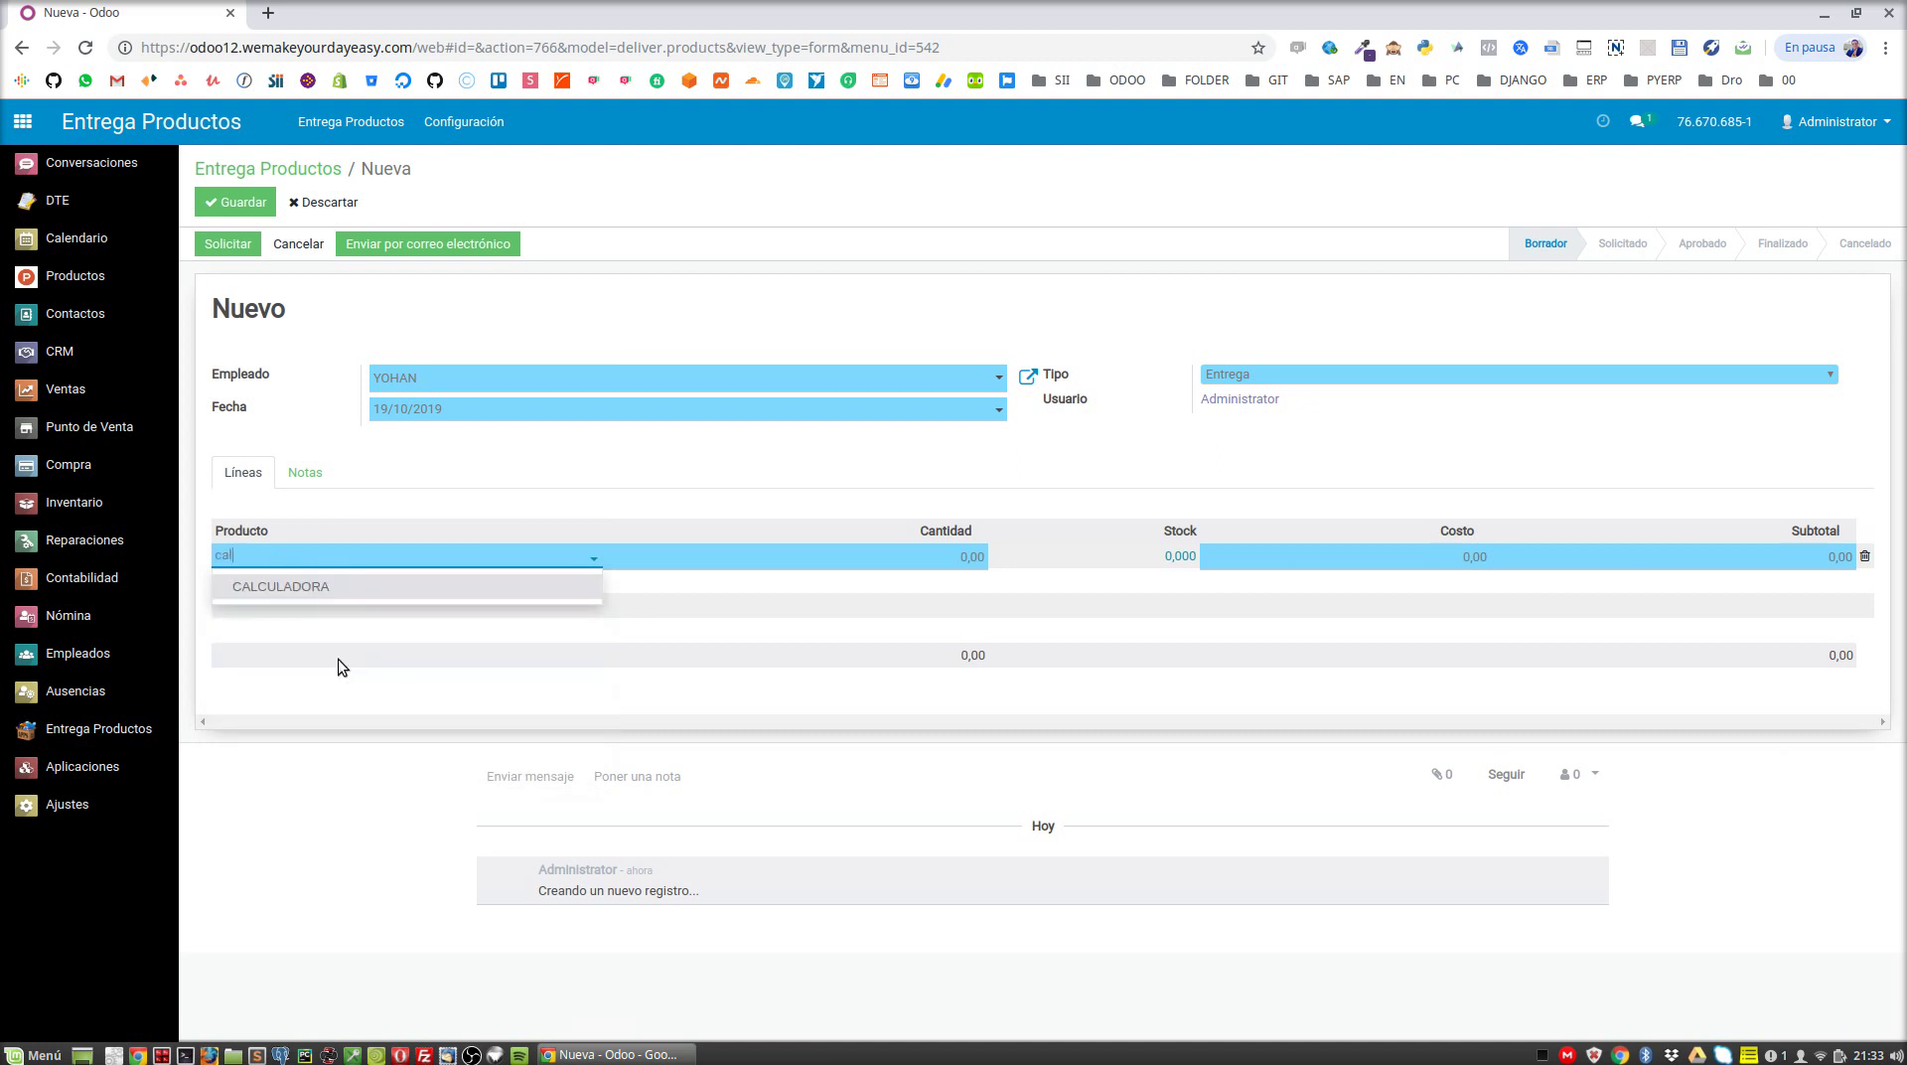
{"action": "left_click", "coordinate": [336, 588]}
{"action": "left_click", "coordinate": [928, 557]}
{"action": "type", "text": "3"}
{"action": "left_click", "coordinate": [1024, 484]}
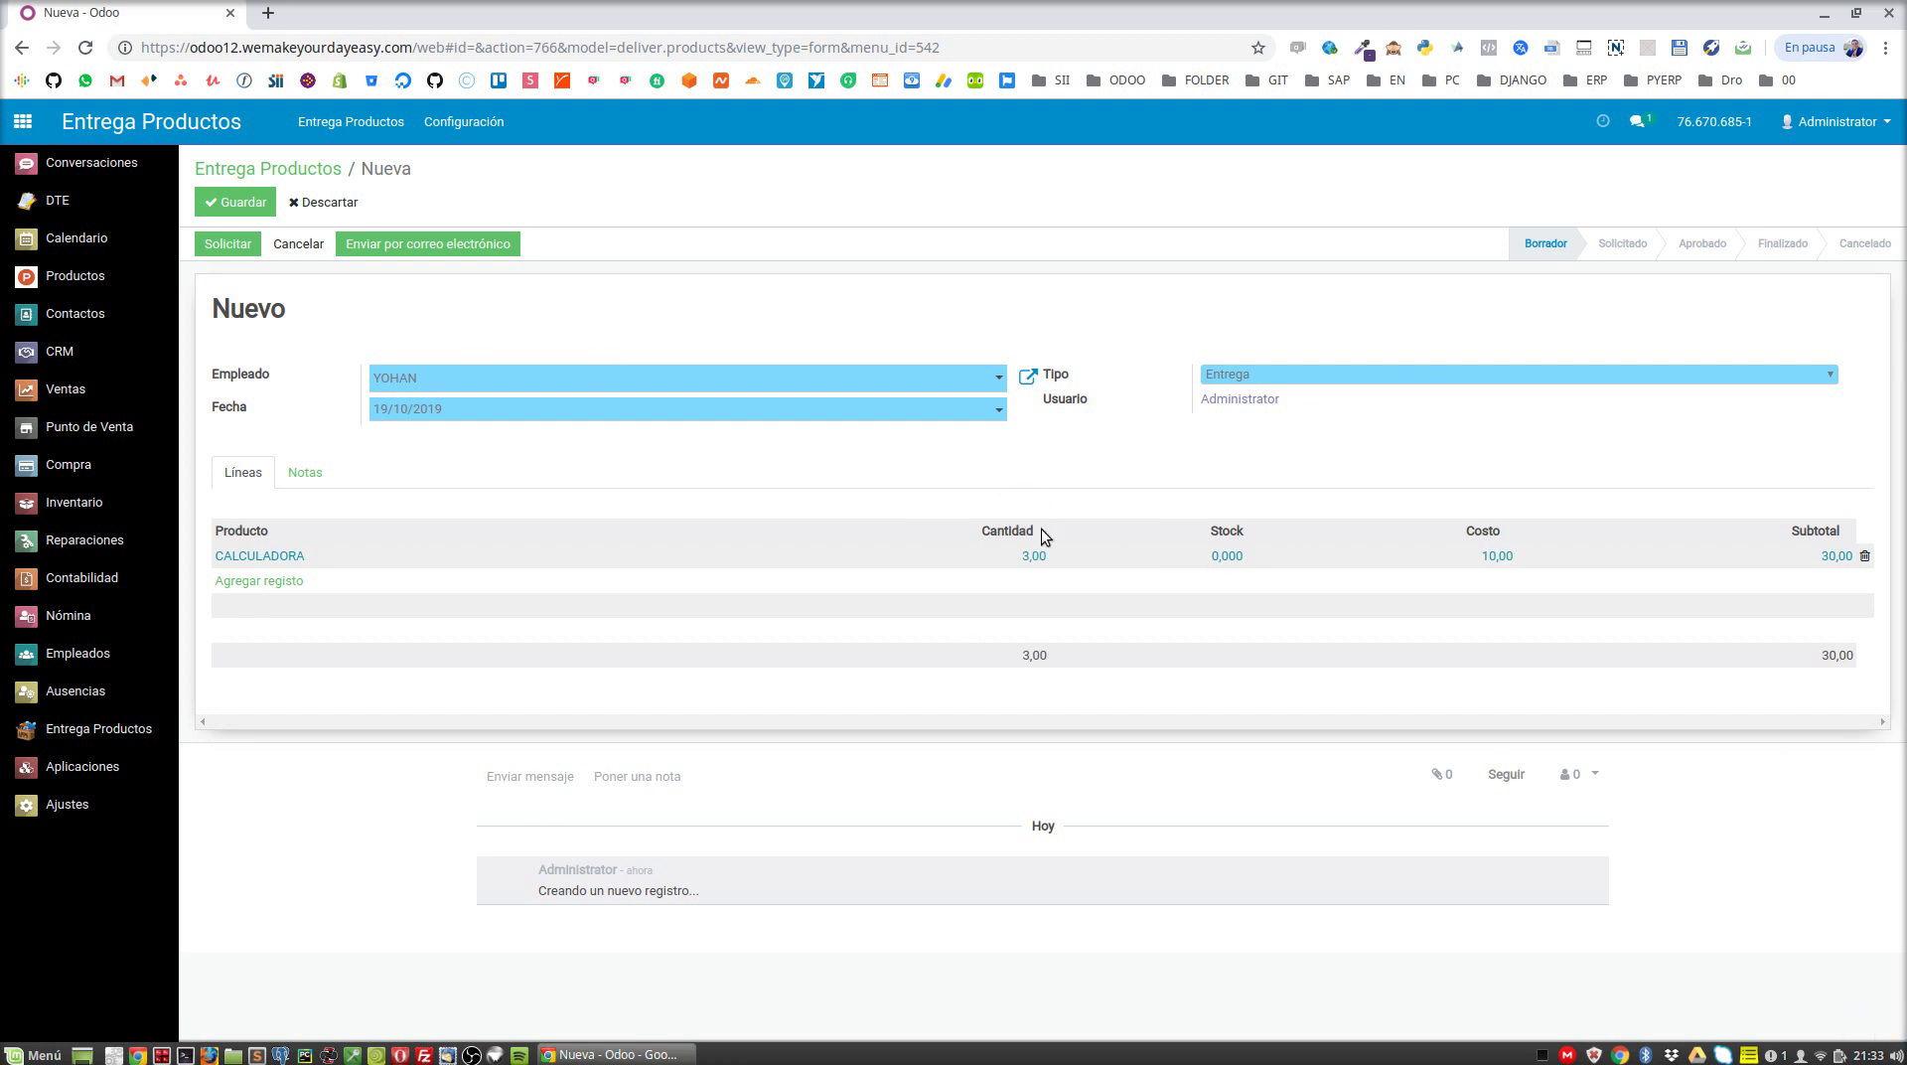
Save the CALCULADORA delivery and advance it through Solicitado and Aprobado to Finalizado, accepting each confirmation
{"action": "left_click", "coordinate": [266, 207]}
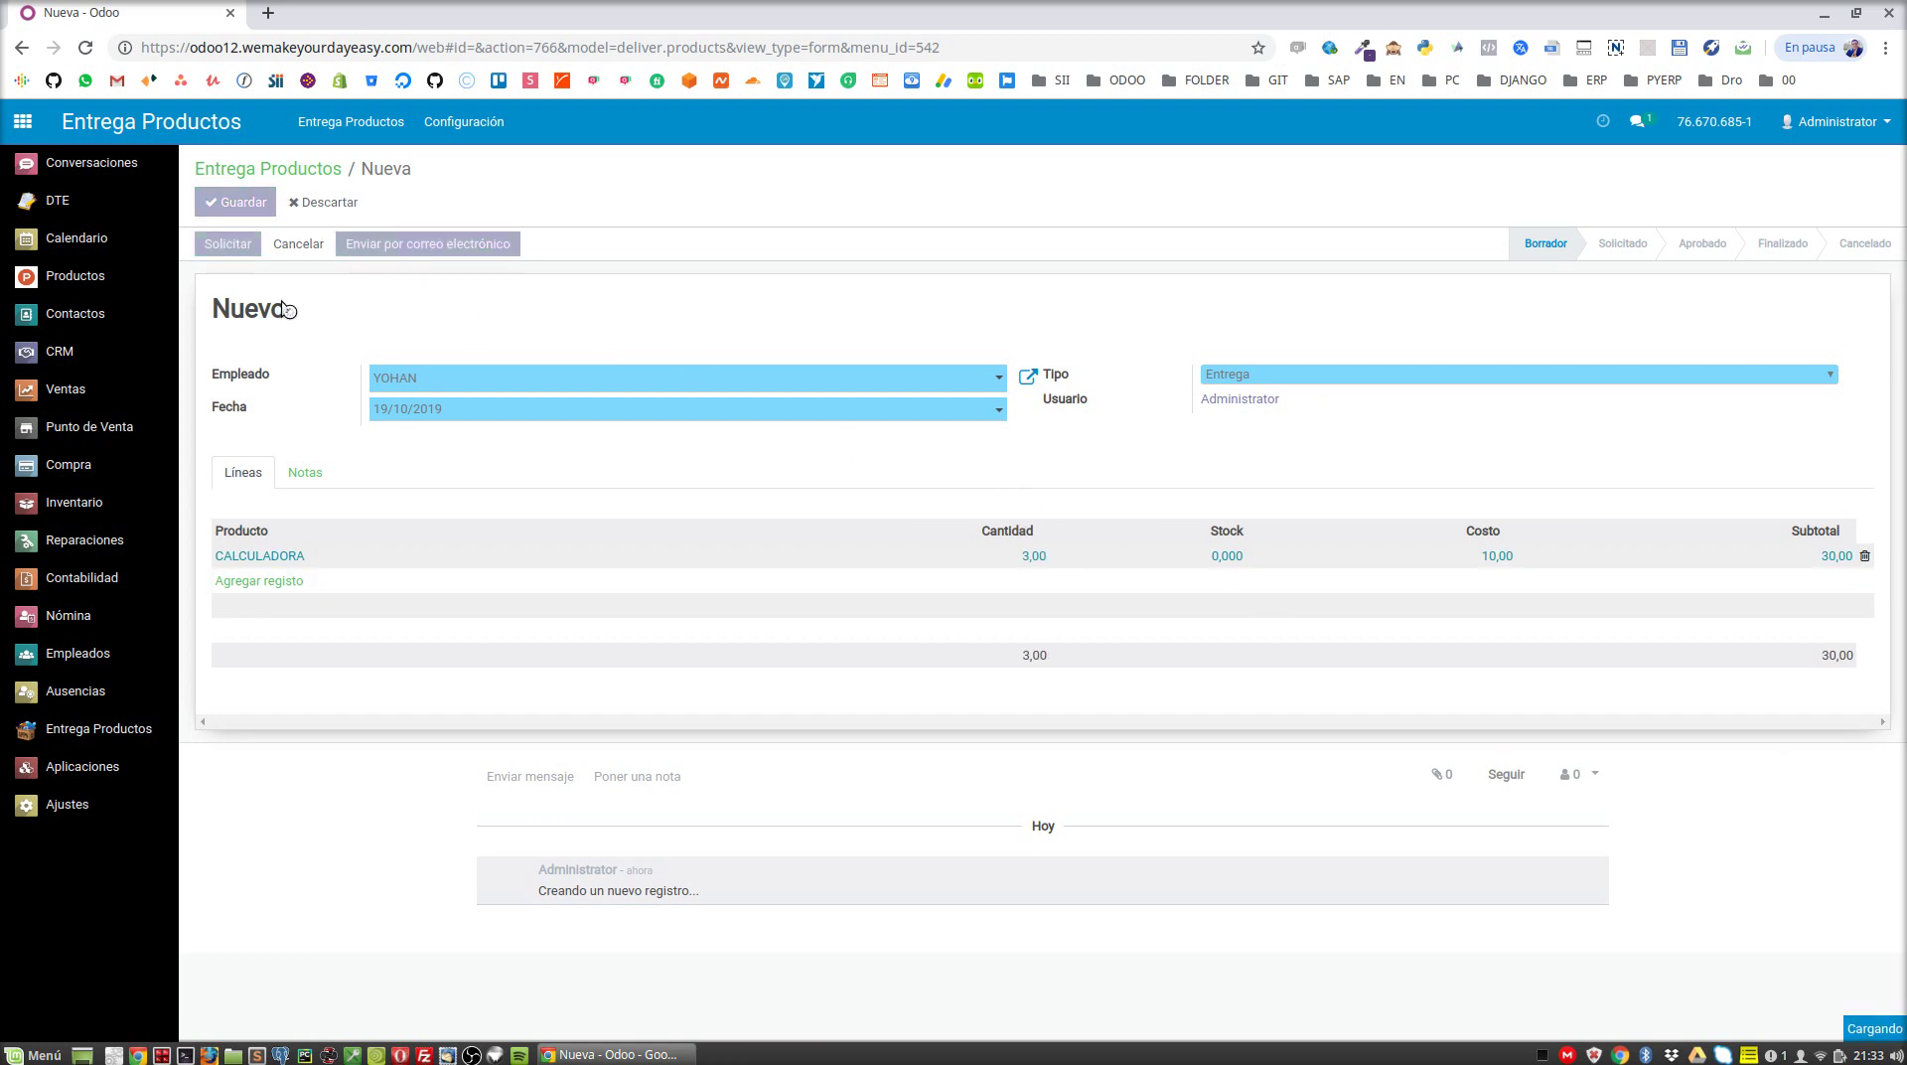
{"action": "left_click", "coordinate": [254, 247]}
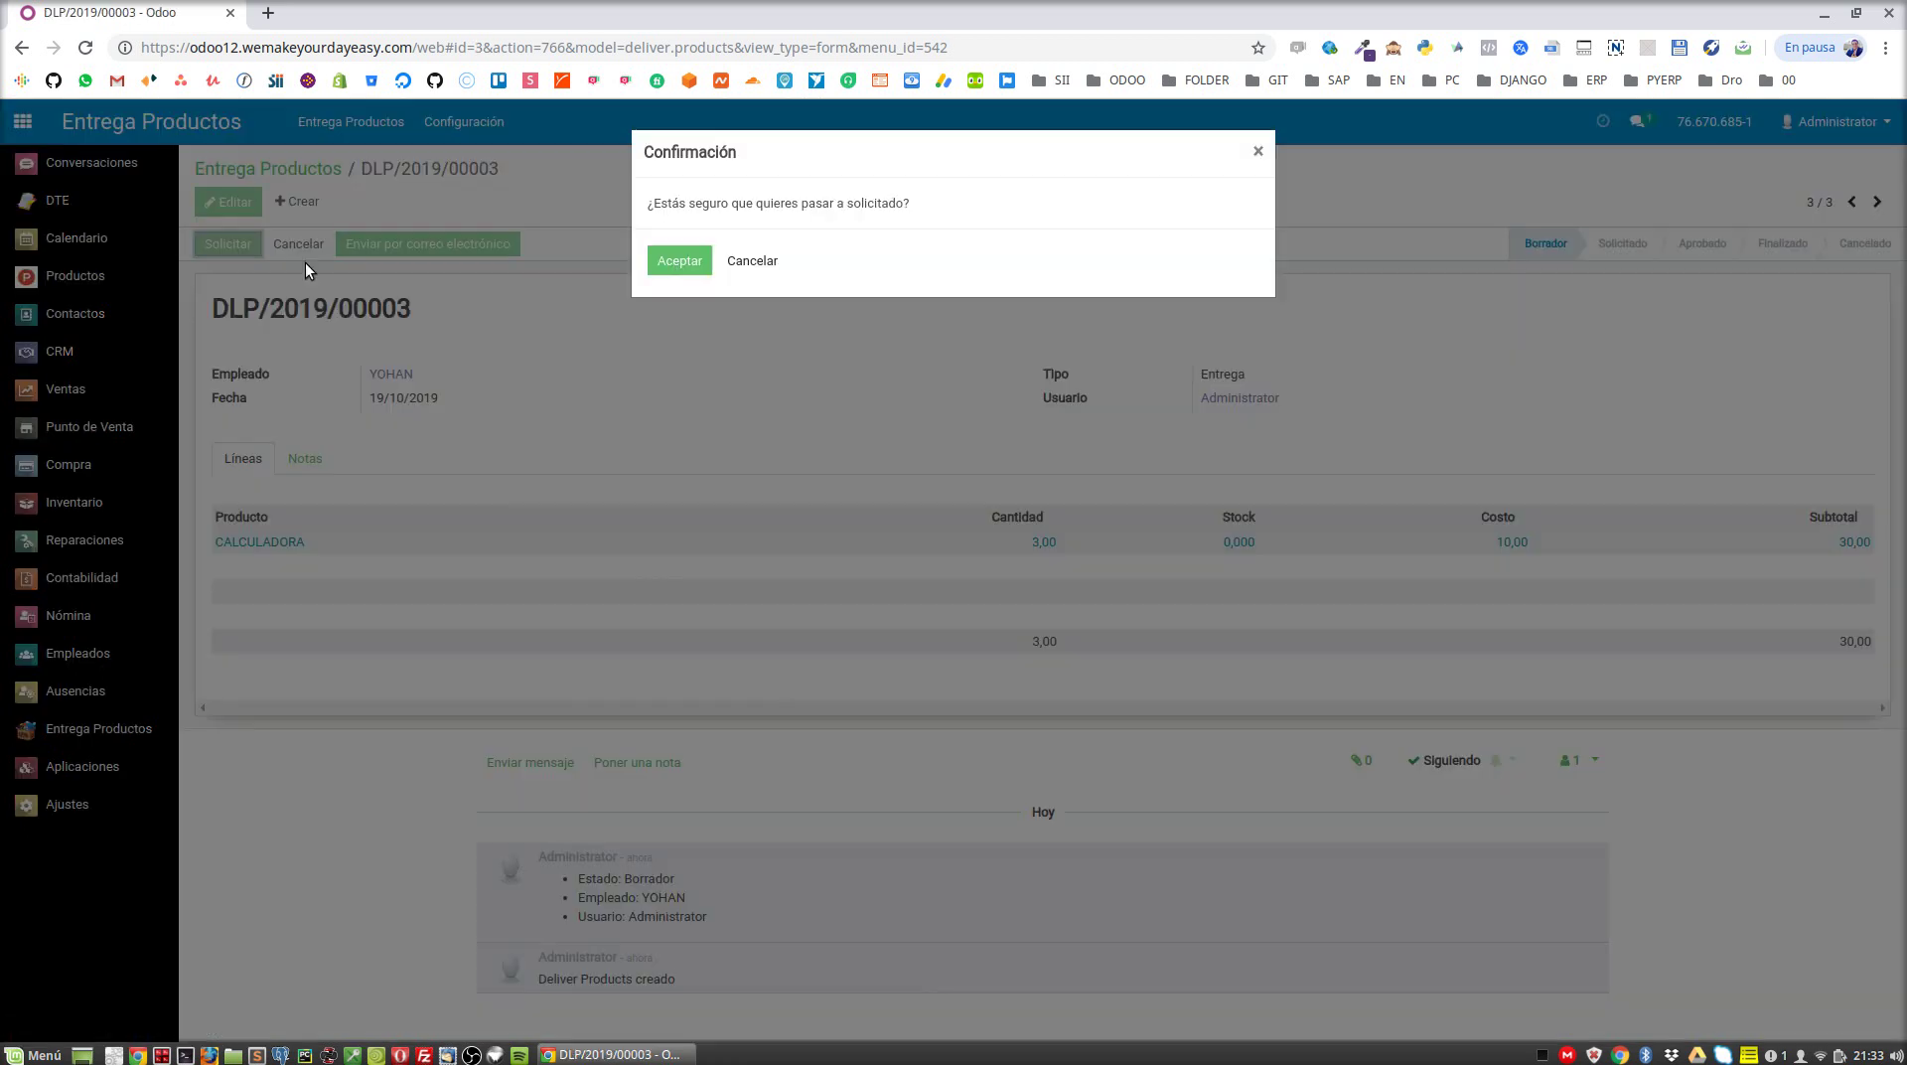
{"action": "left_click", "coordinate": [655, 266]}
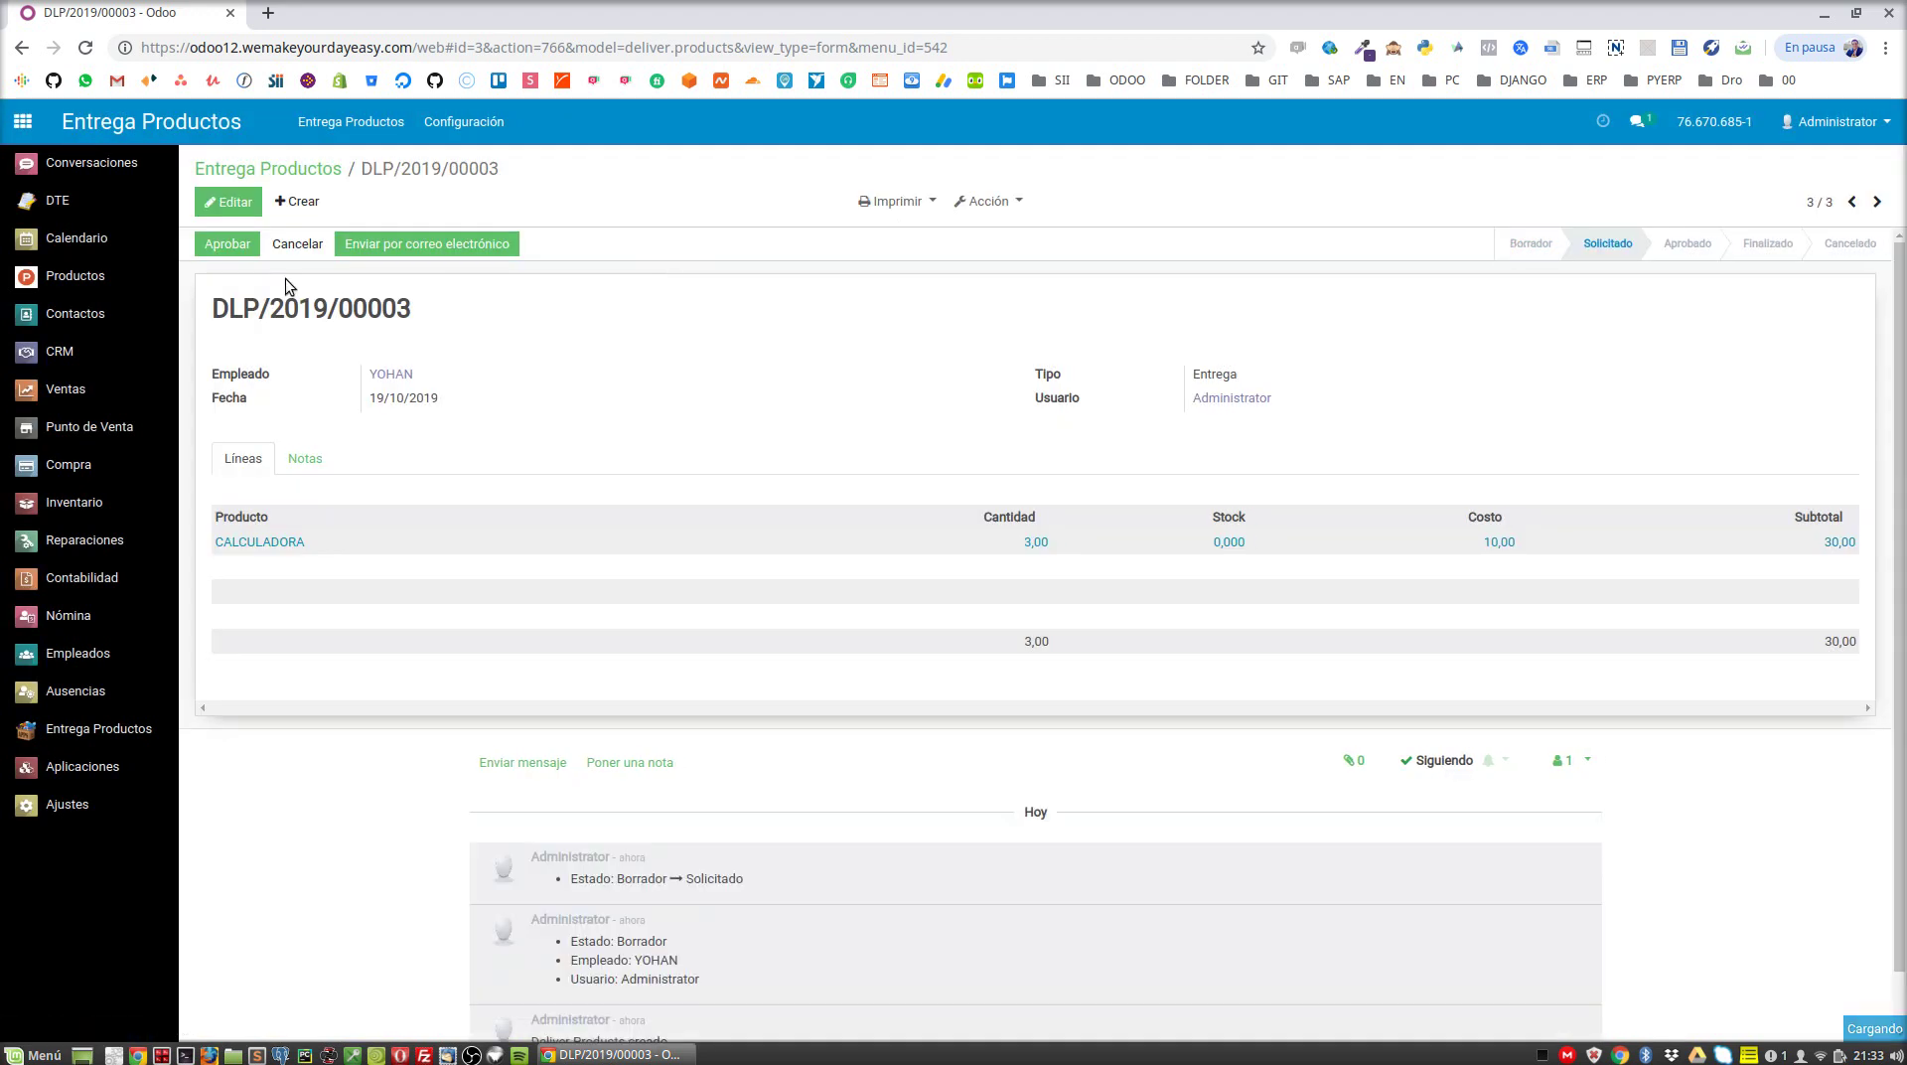
{"action": "left_click", "coordinate": [227, 243]}
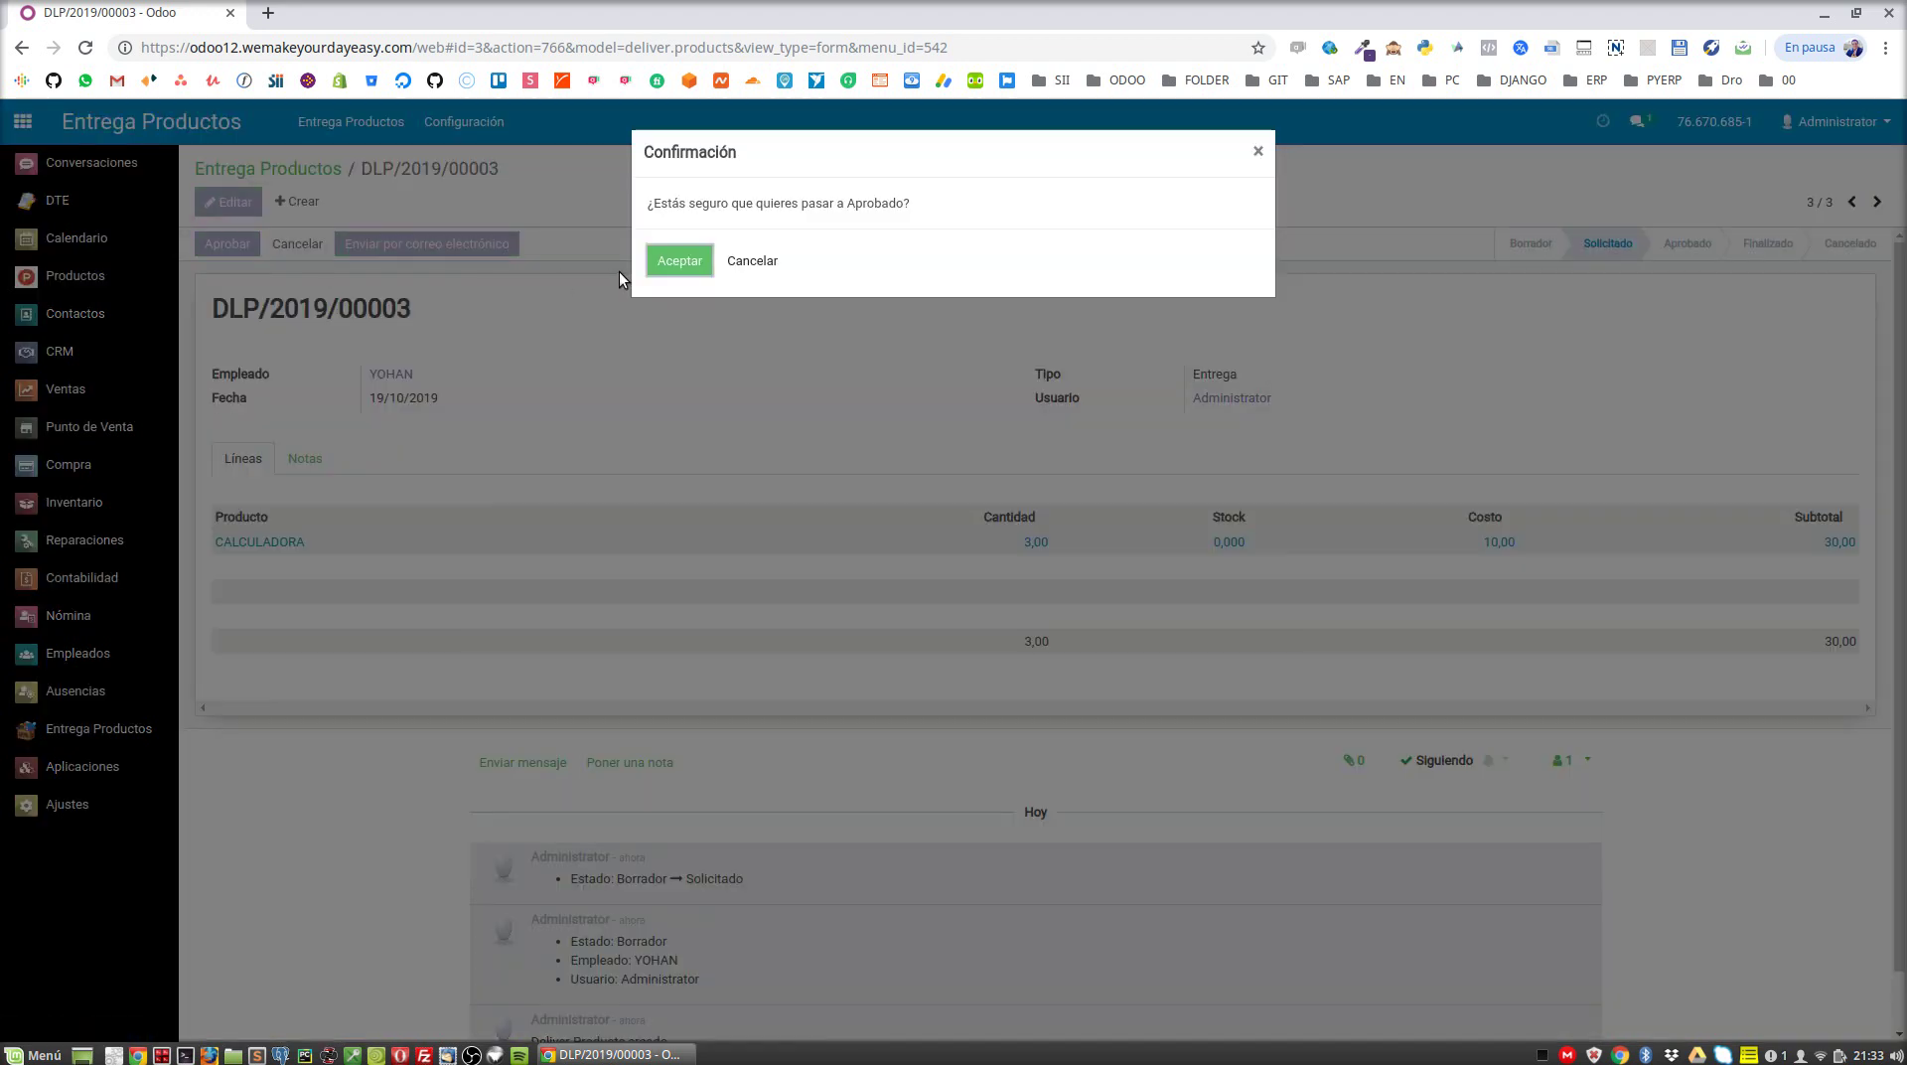
{"action": "left_click", "coordinate": [679, 262]}
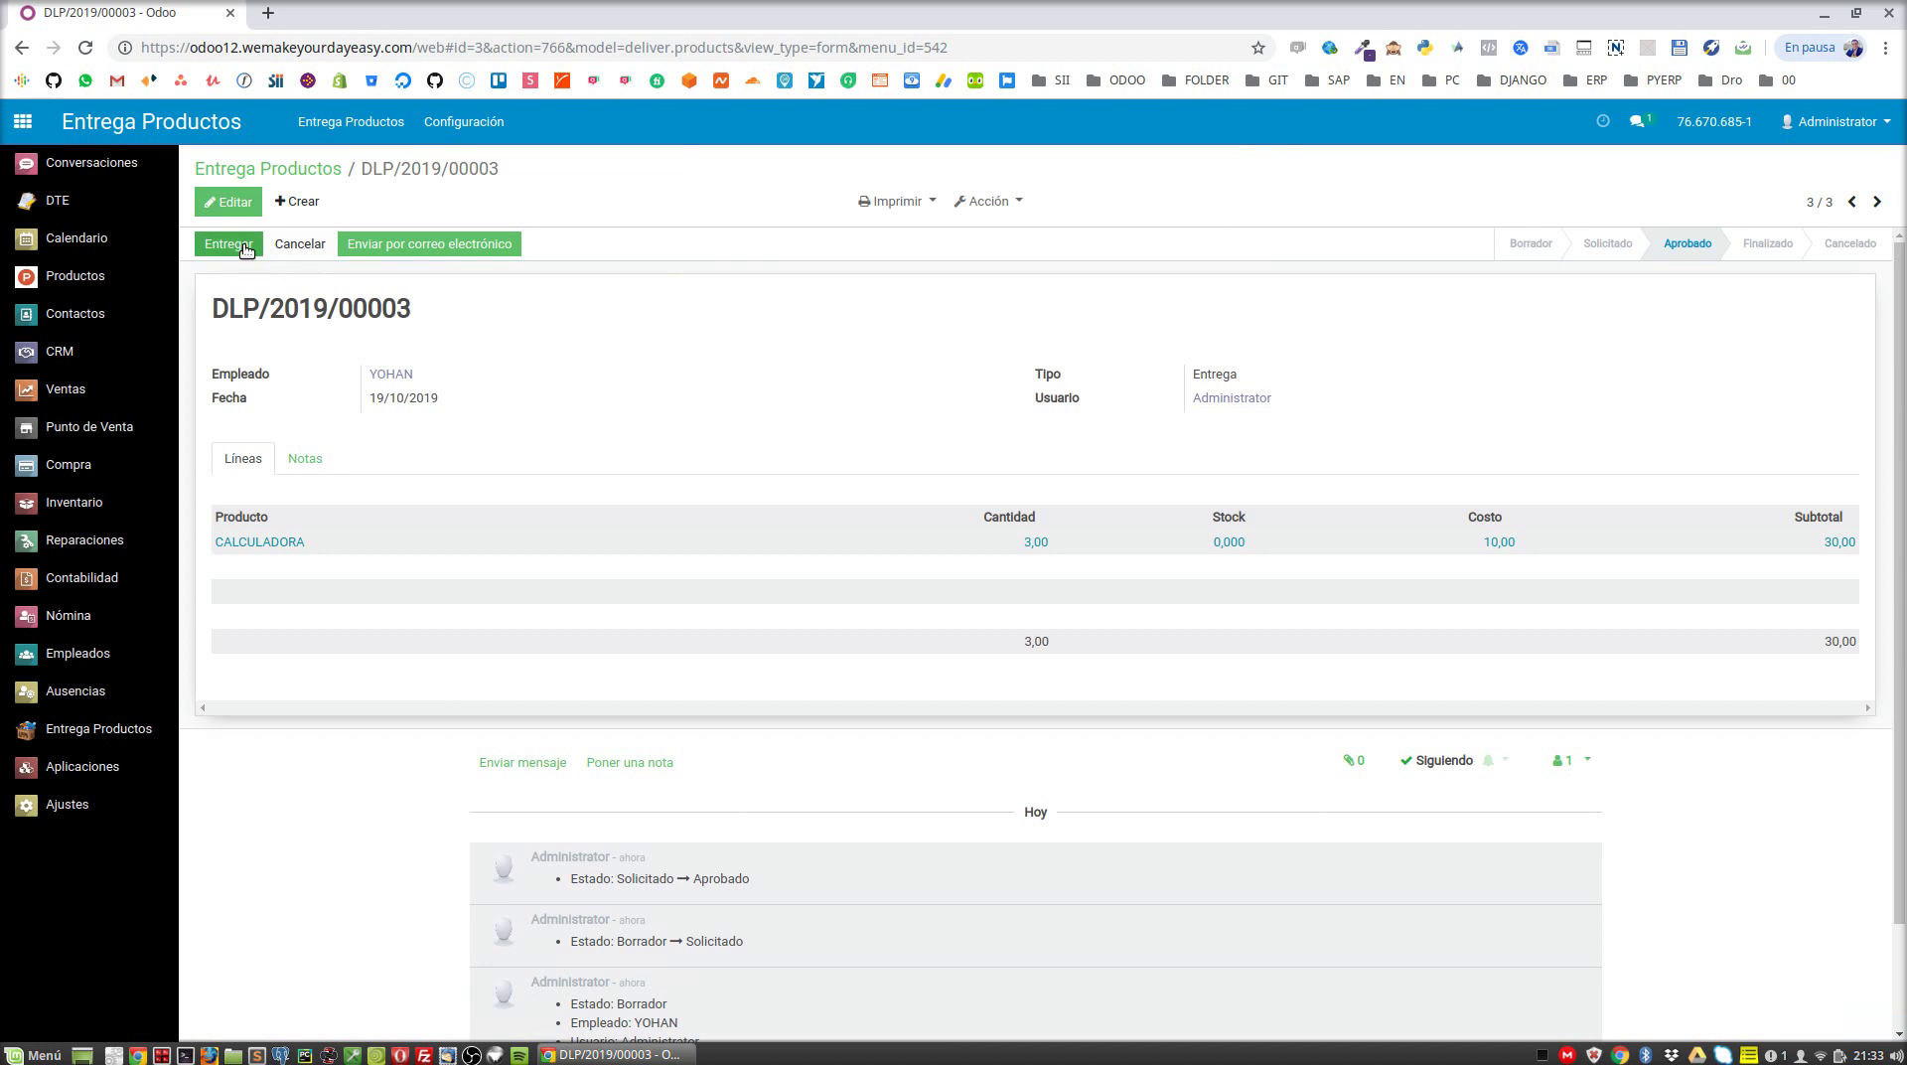
{"action": "left_click", "coordinate": [229, 248]}
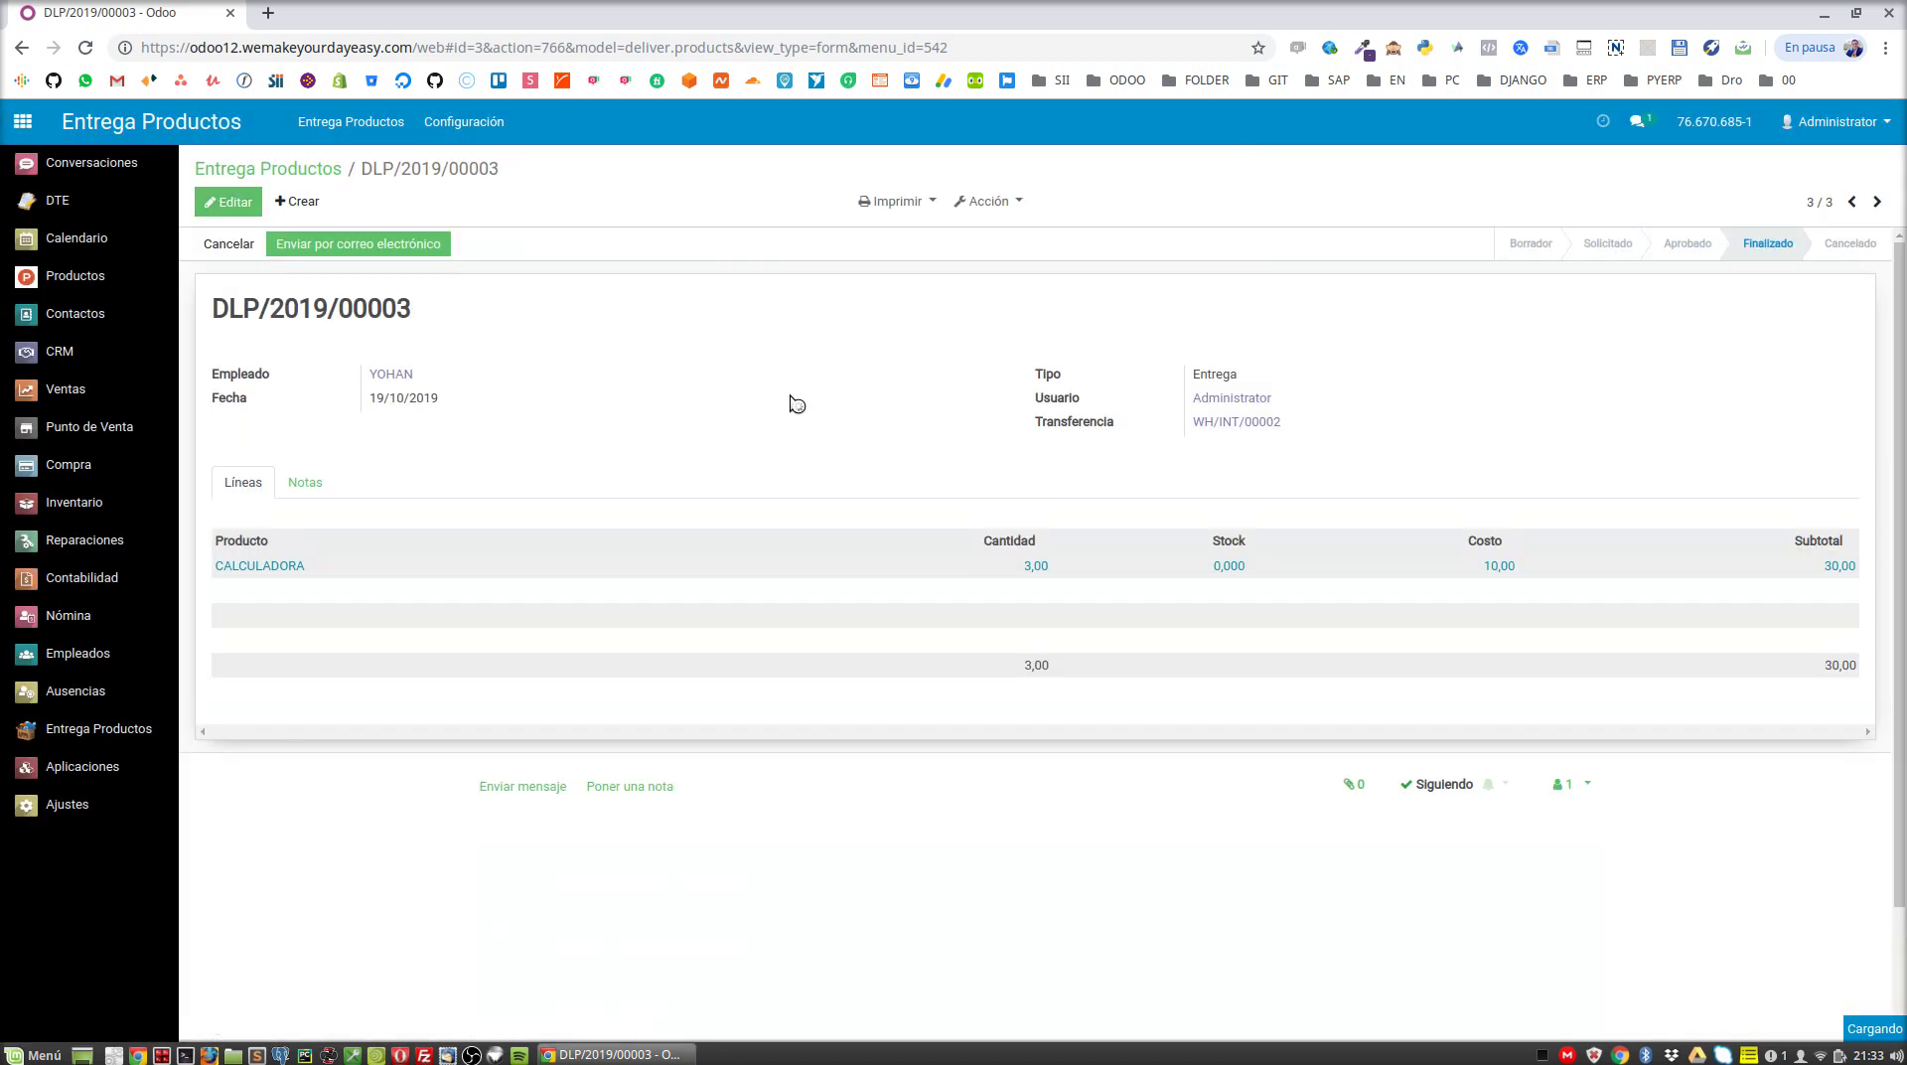
{"action": "left_click", "coordinate": [289, 174]}
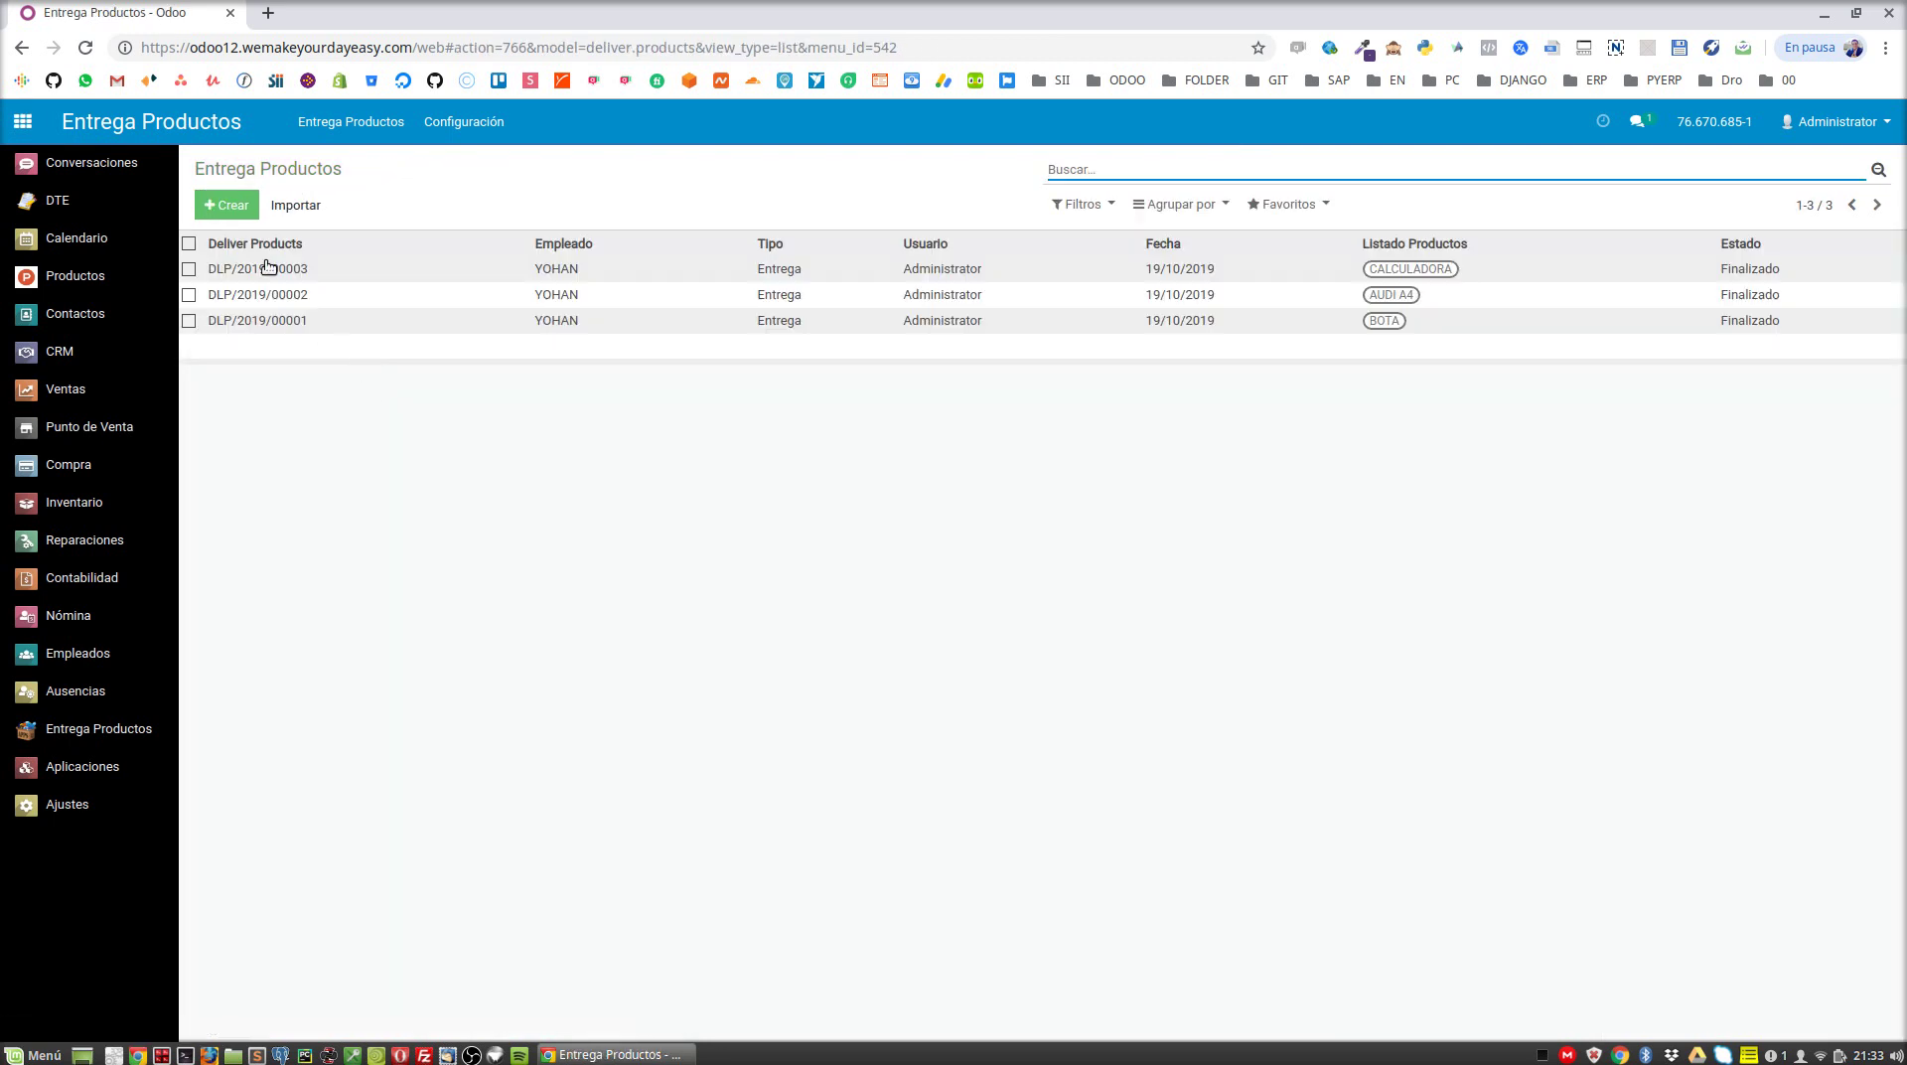
{"action": "left_click", "coordinate": [234, 216]}
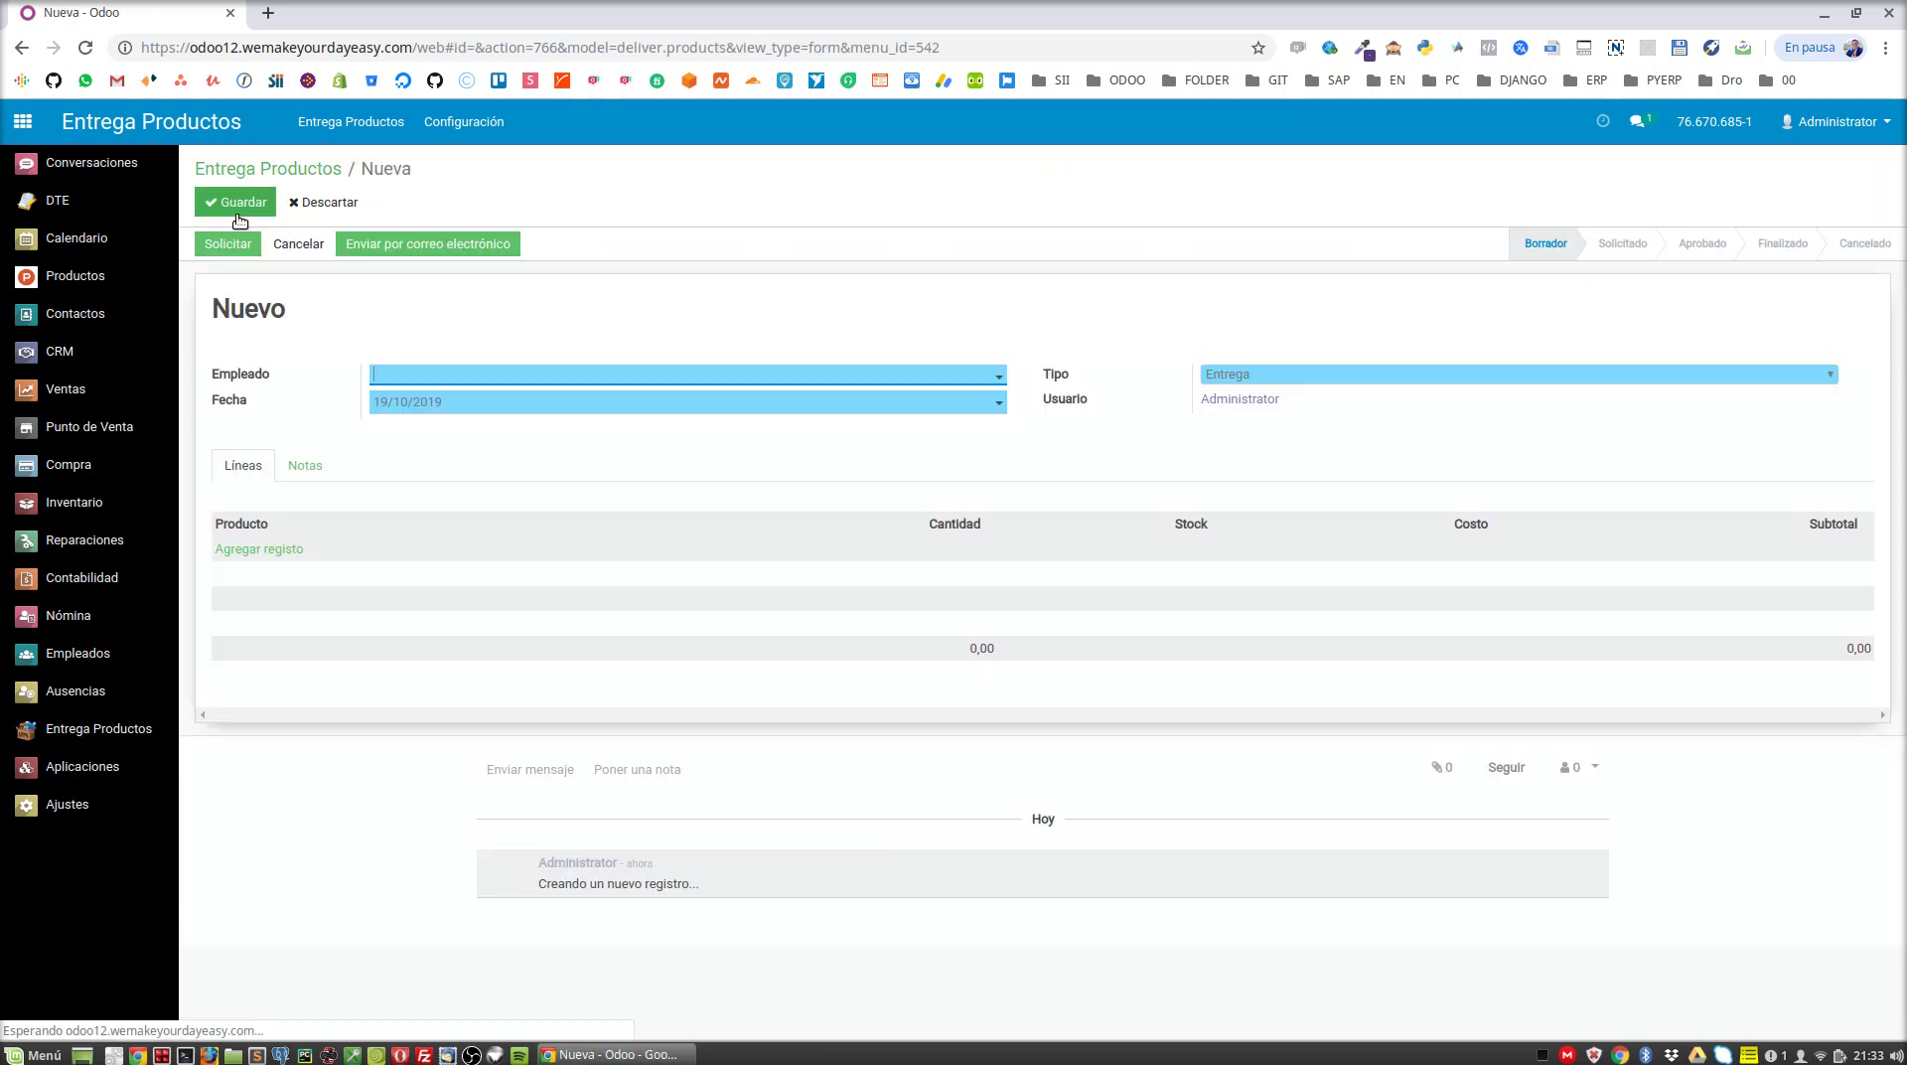
{"action": "left_click", "coordinate": [443, 378]}
{"action": "left_click", "coordinate": [490, 302]}
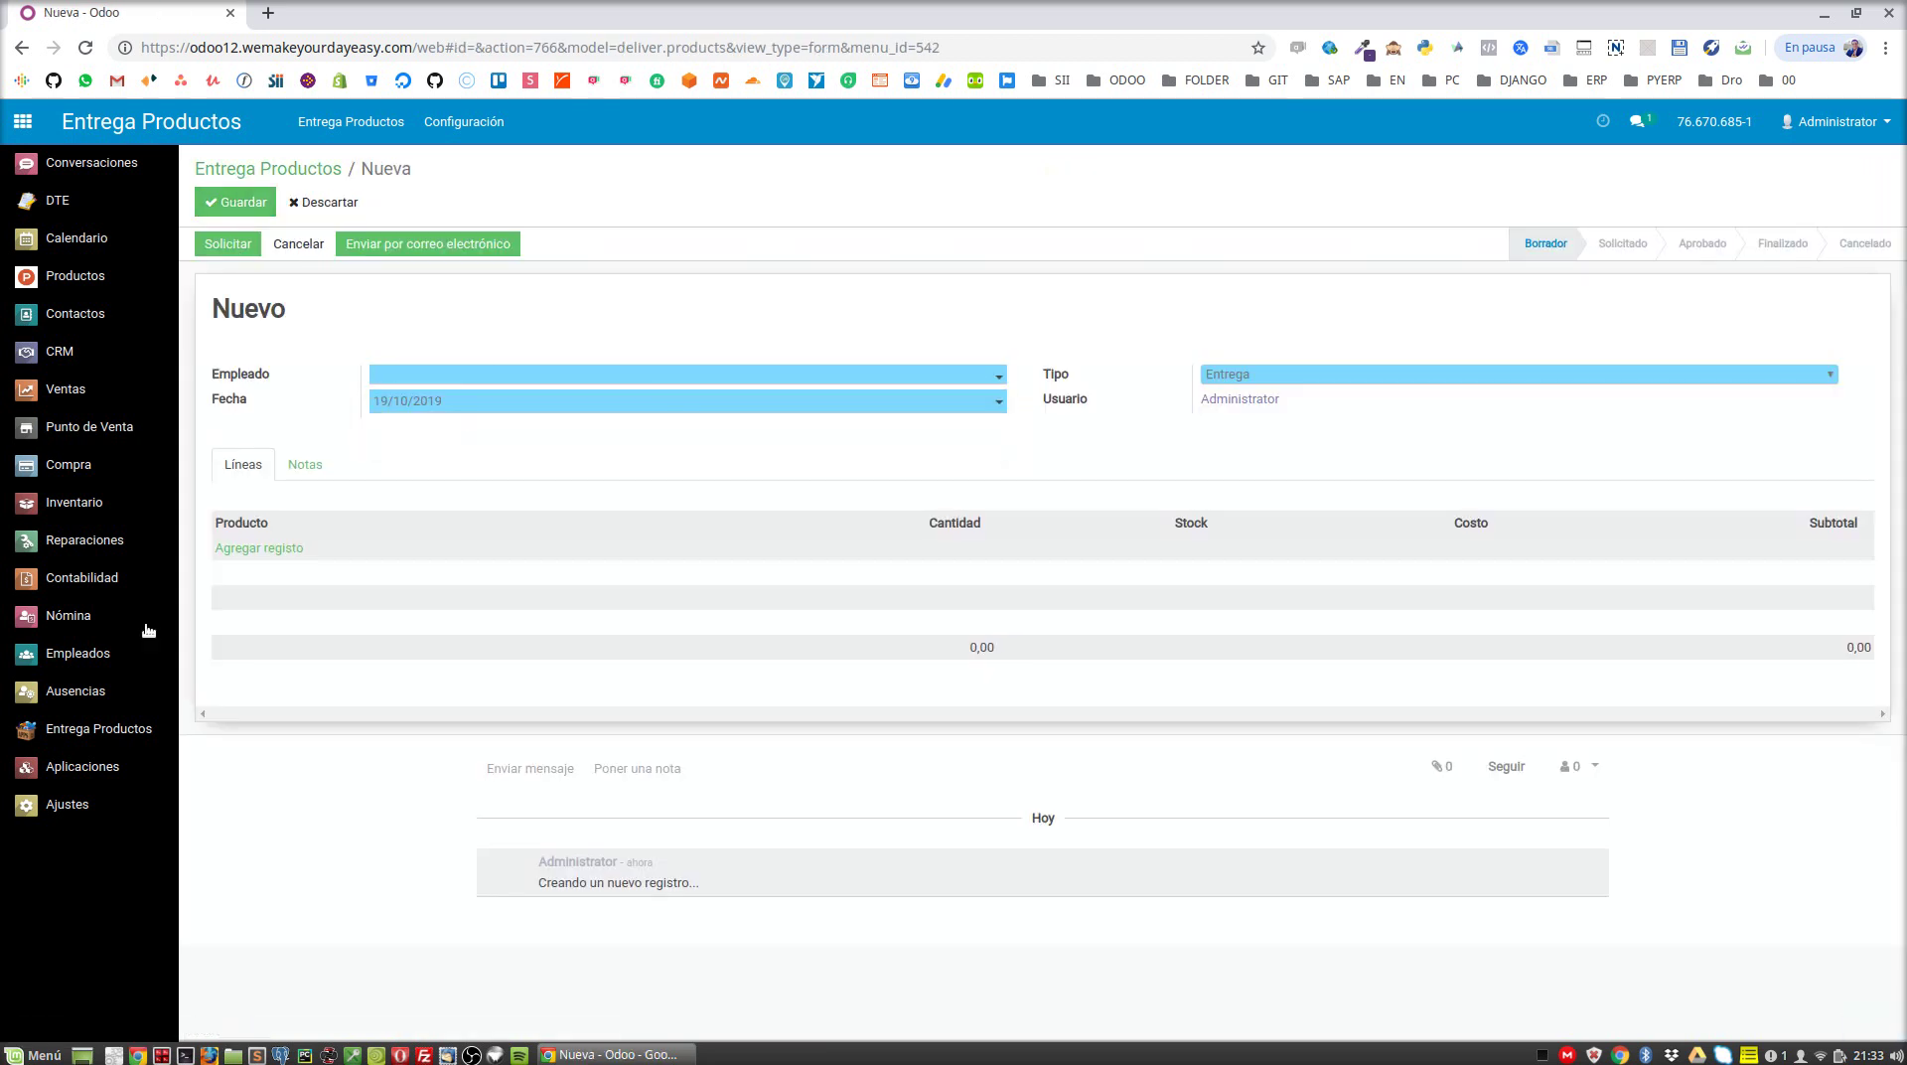
Open the non-administrator employee's record in Empleados and examine the delivery and delivery cost figures
{"action": "left_click", "coordinate": [111, 663]}
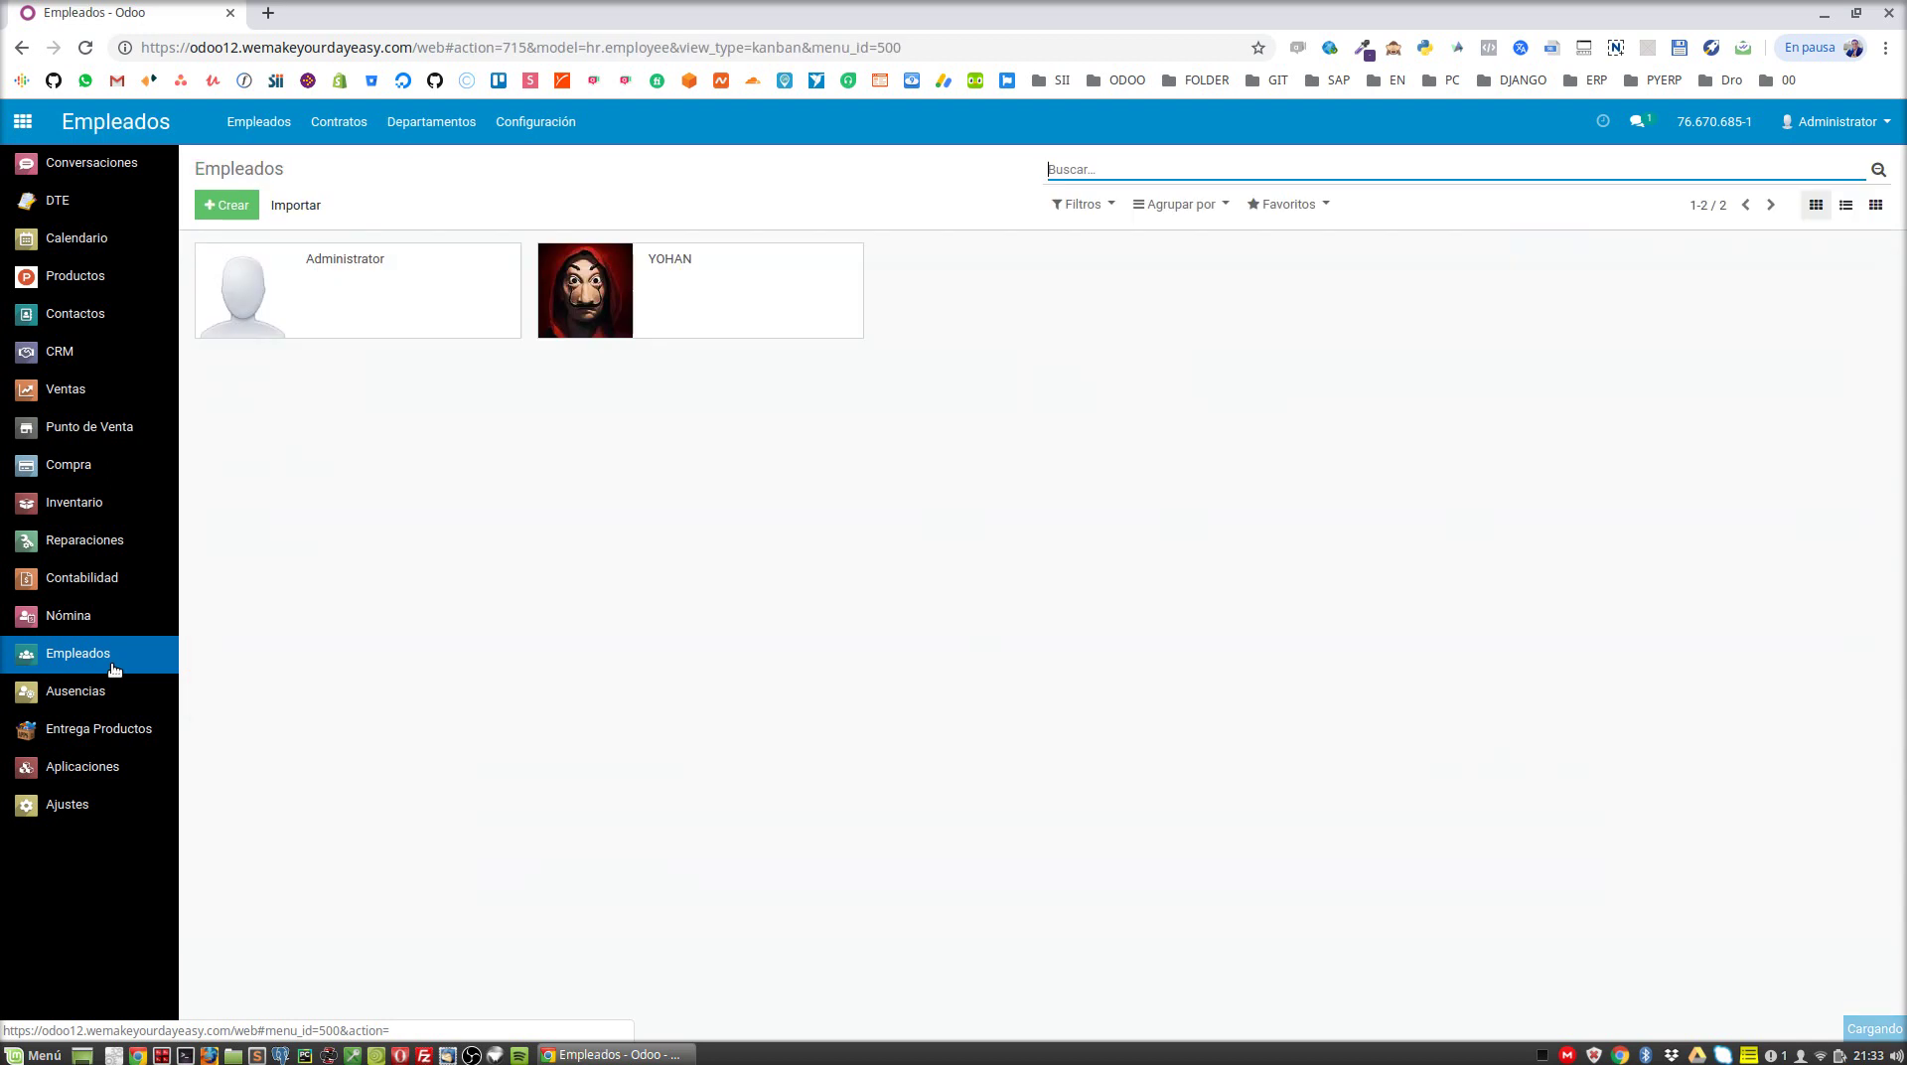
{"action": "left_click", "coordinate": [681, 283]}
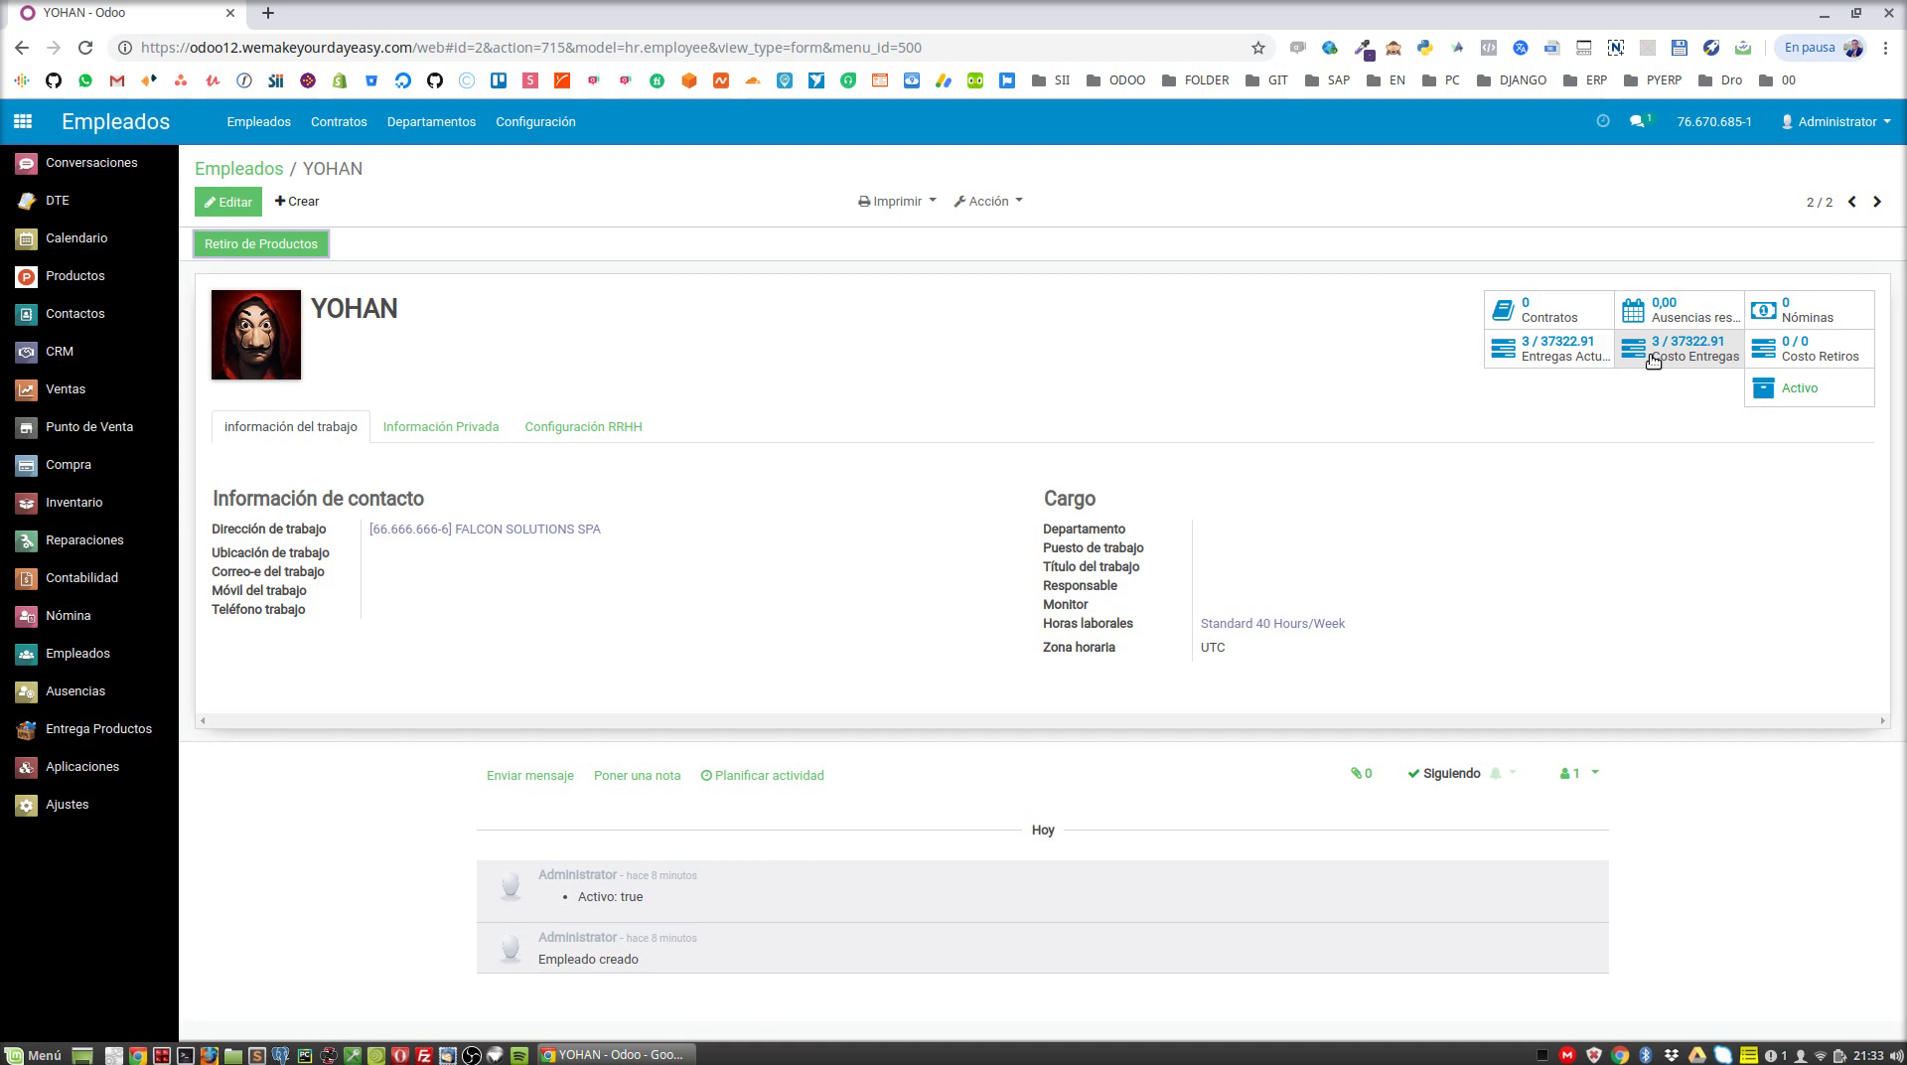
Withdraw the CALCULADORA from the employee as a Retiro with the reason PERDIDA
{"action": "left_click", "coordinate": [266, 246]}
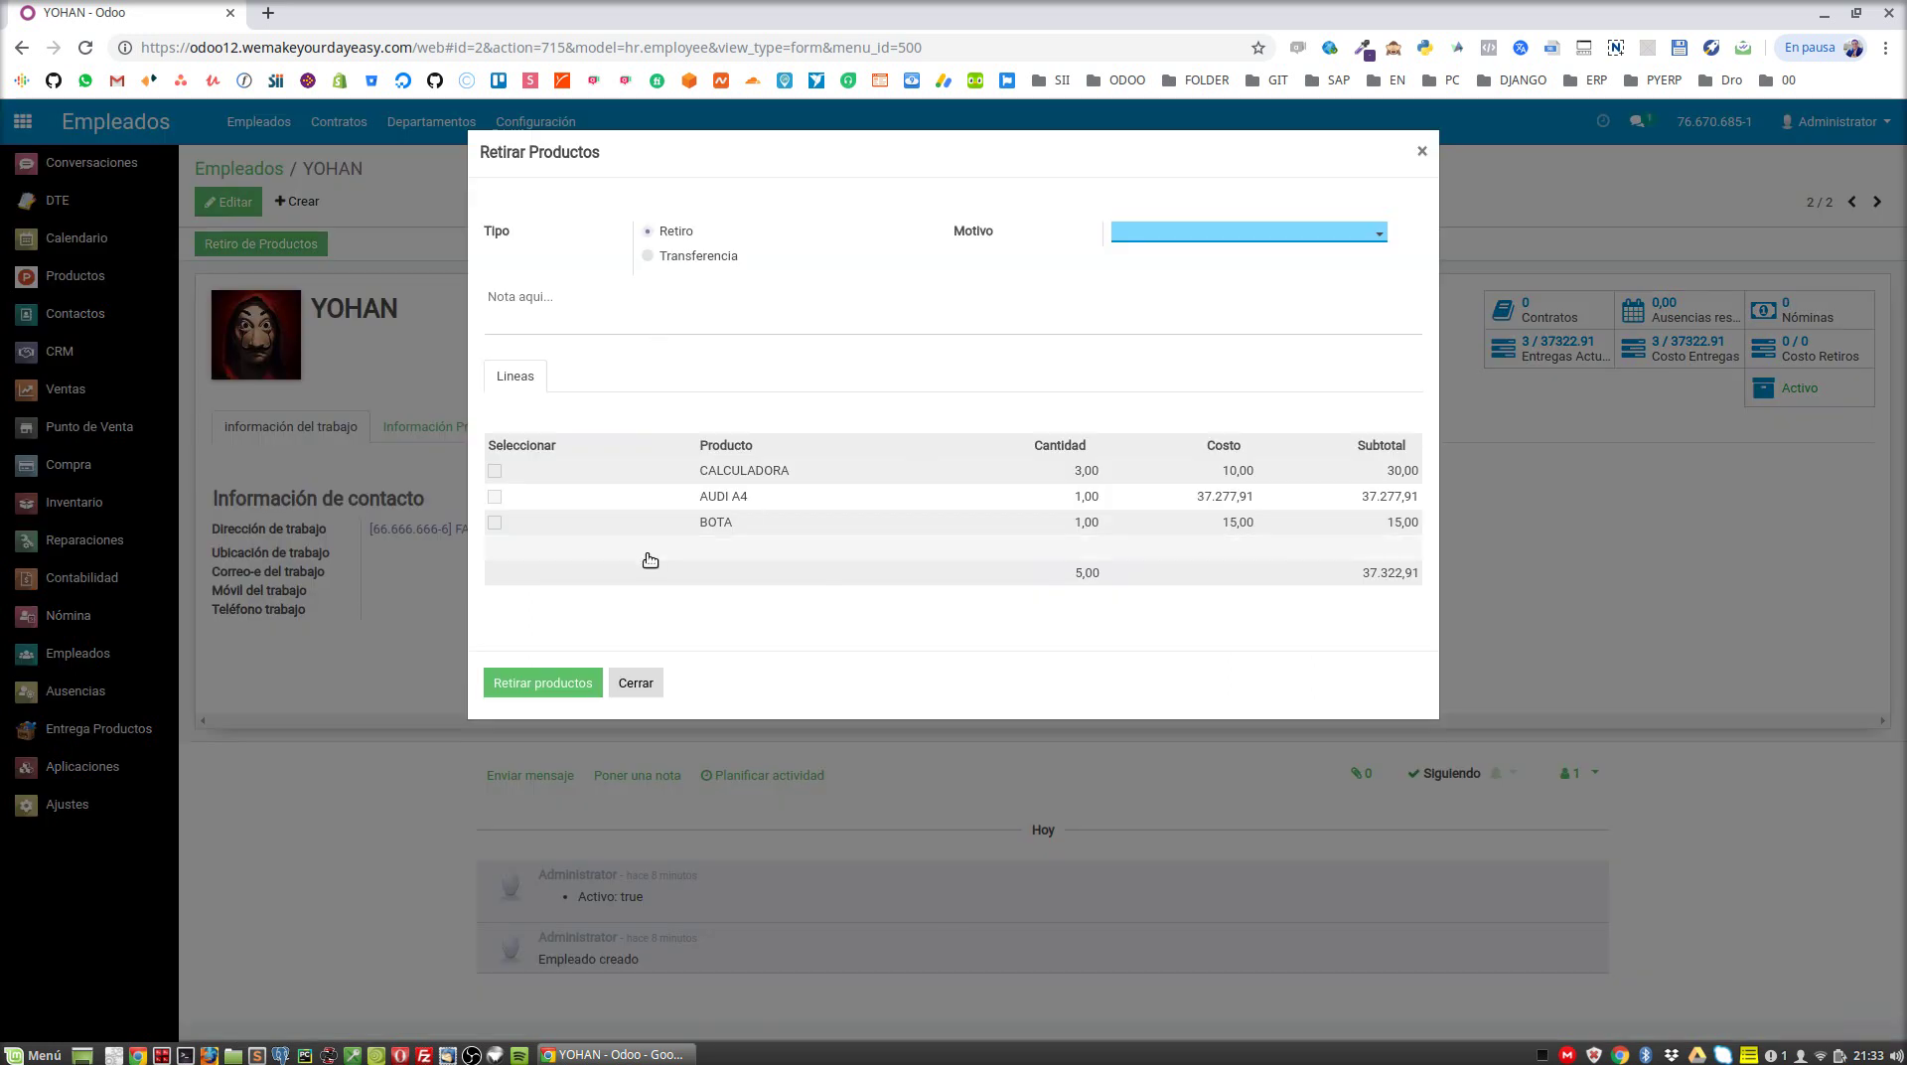
{"action": "left_click", "coordinate": [497, 477]}
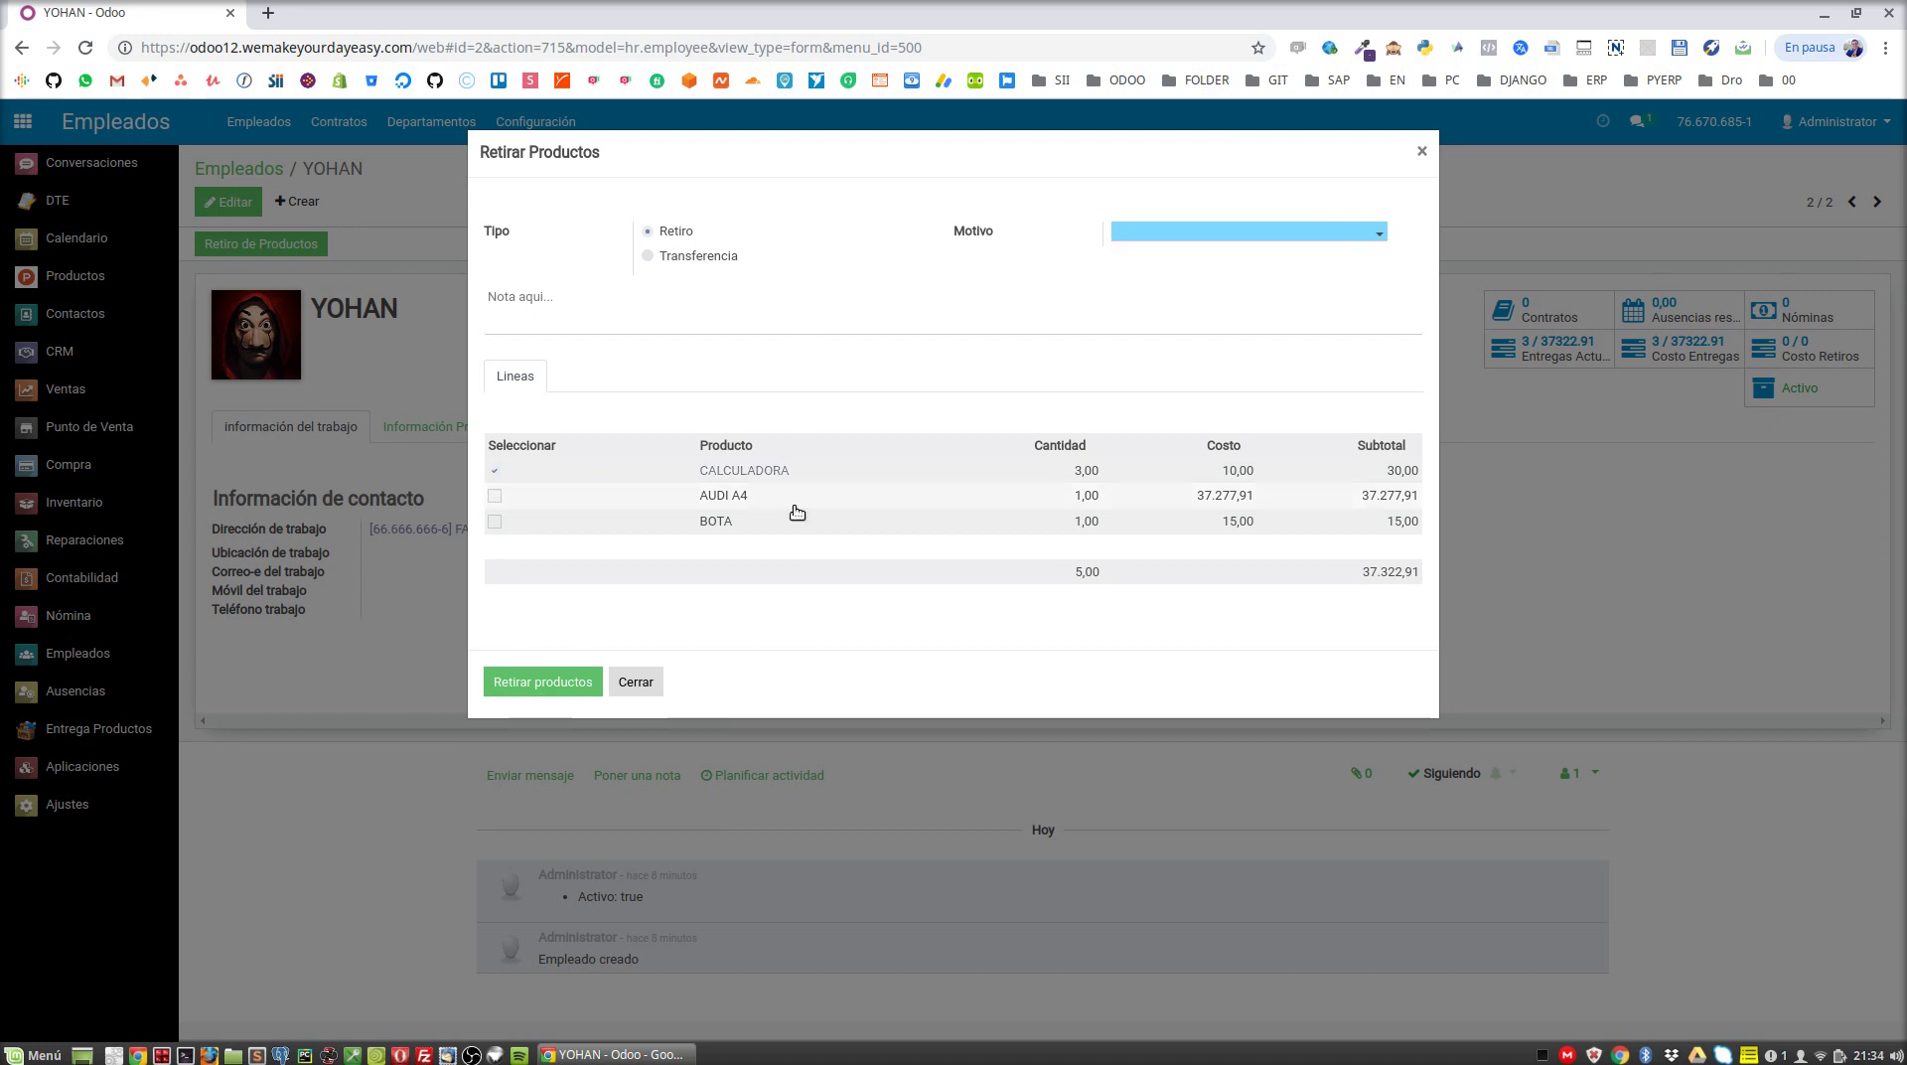
{"action": "left_click", "coordinate": [1052, 495]}
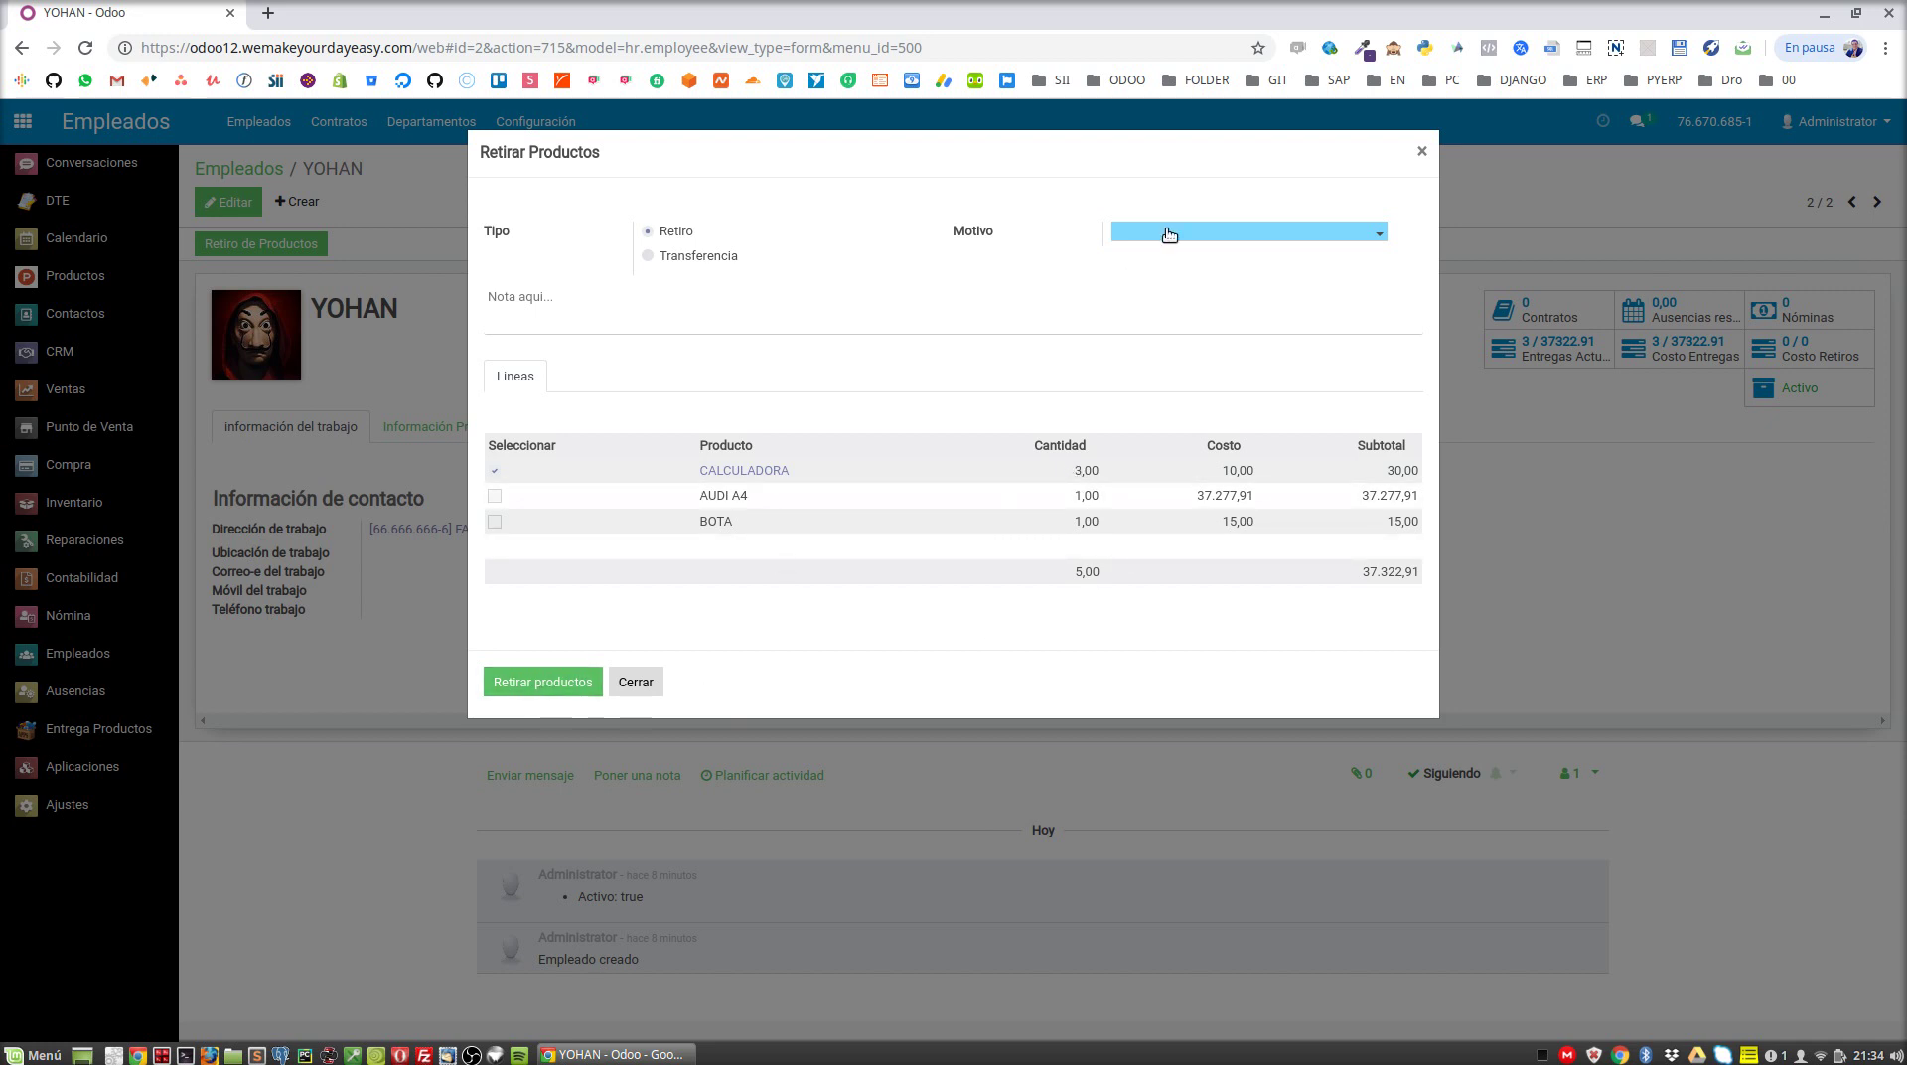
{"action": "left_click", "coordinate": [1187, 233]}
{"action": "left_click", "coordinate": [1180, 253]}
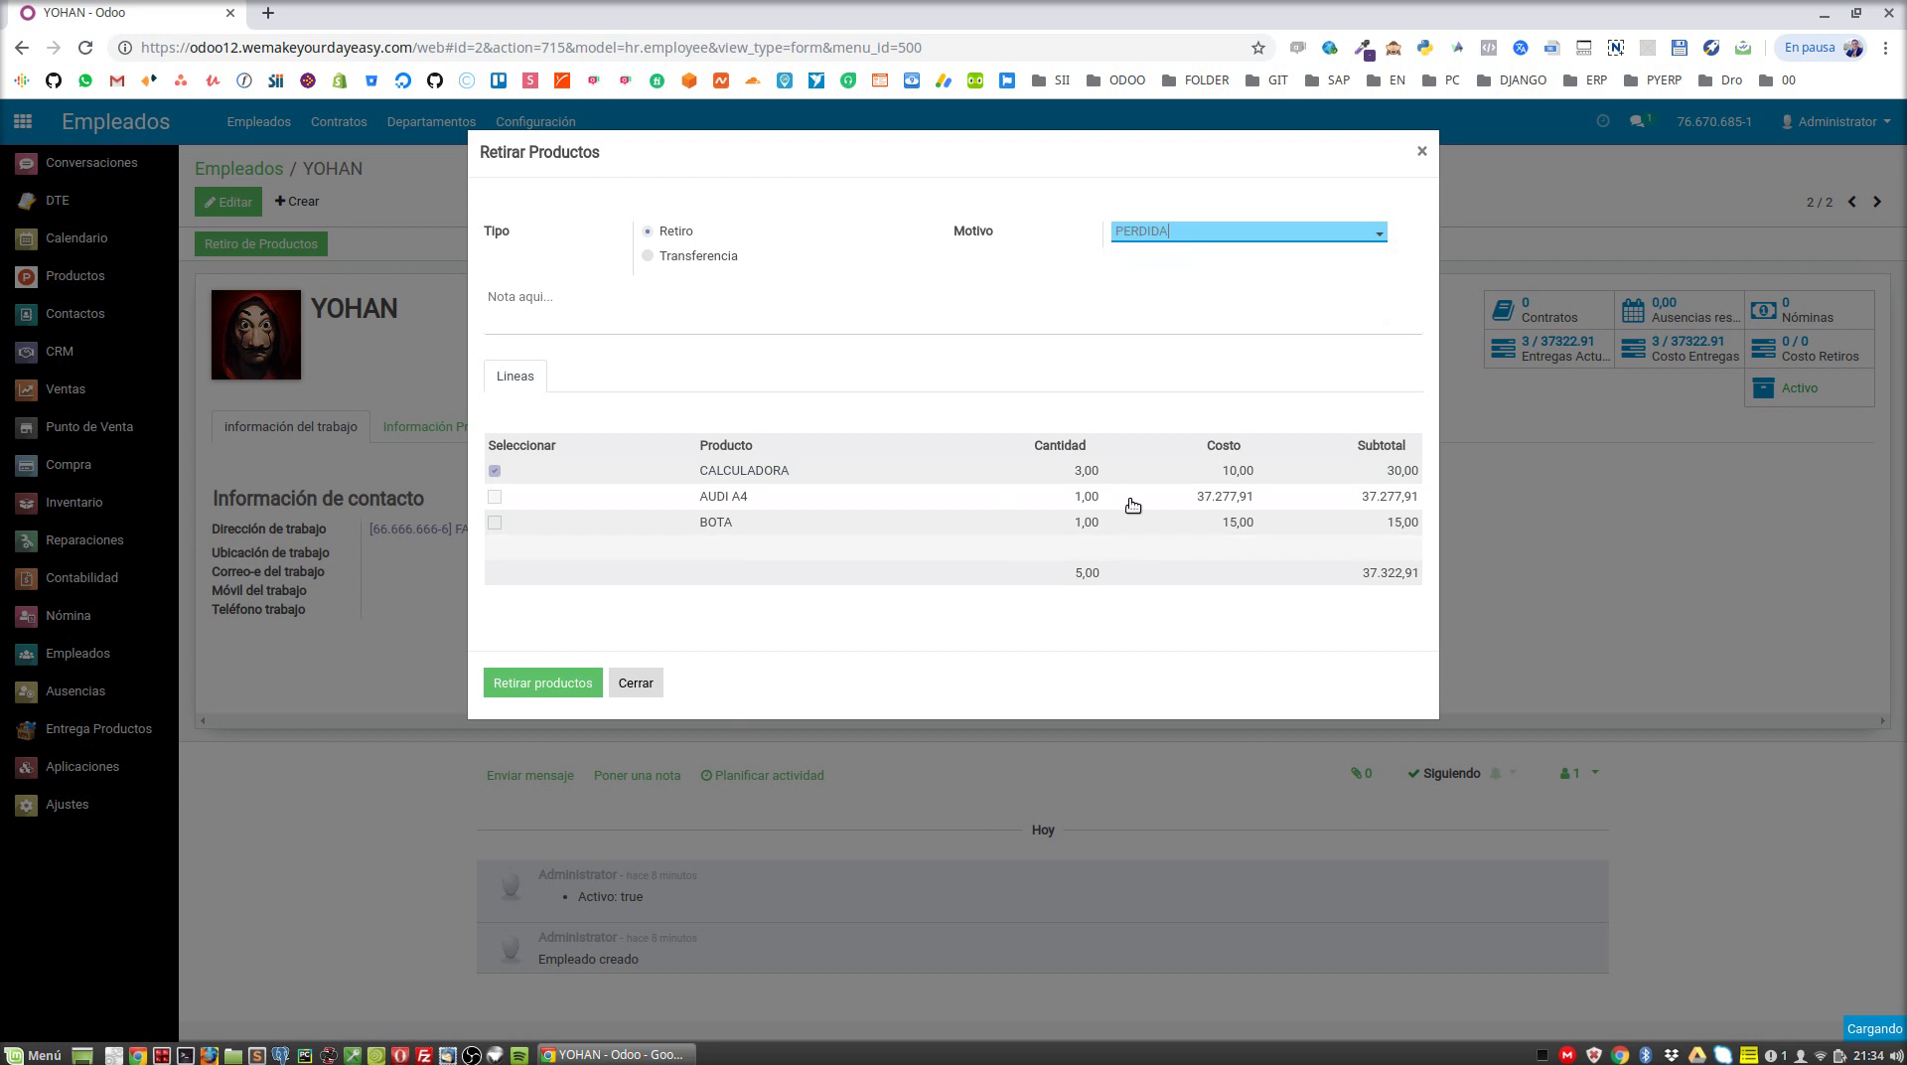
{"action": "left_click", "coordinate": [573, 698]}
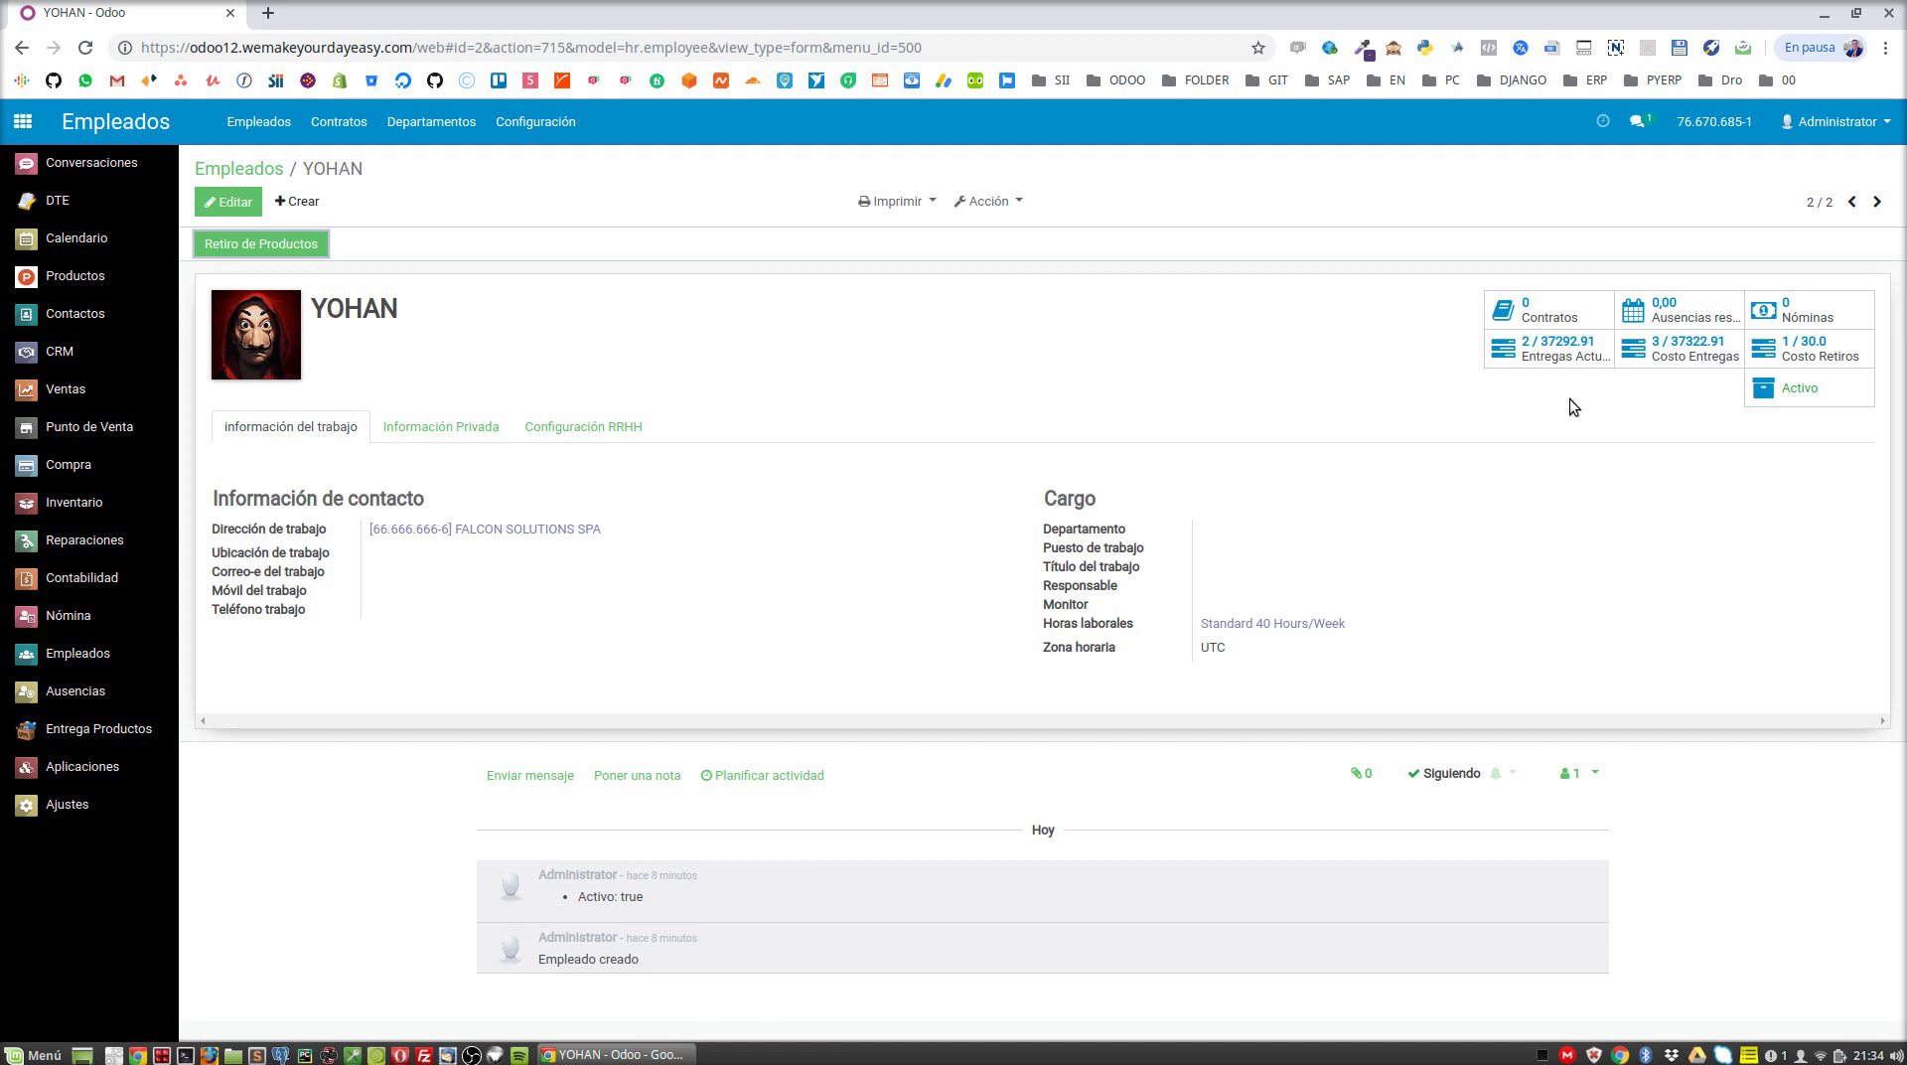
Reopen the same employee's record from the employee list and examine the product lines behind Costo Entregas
{"action": "left_click", "coordinate": [255, 171]}
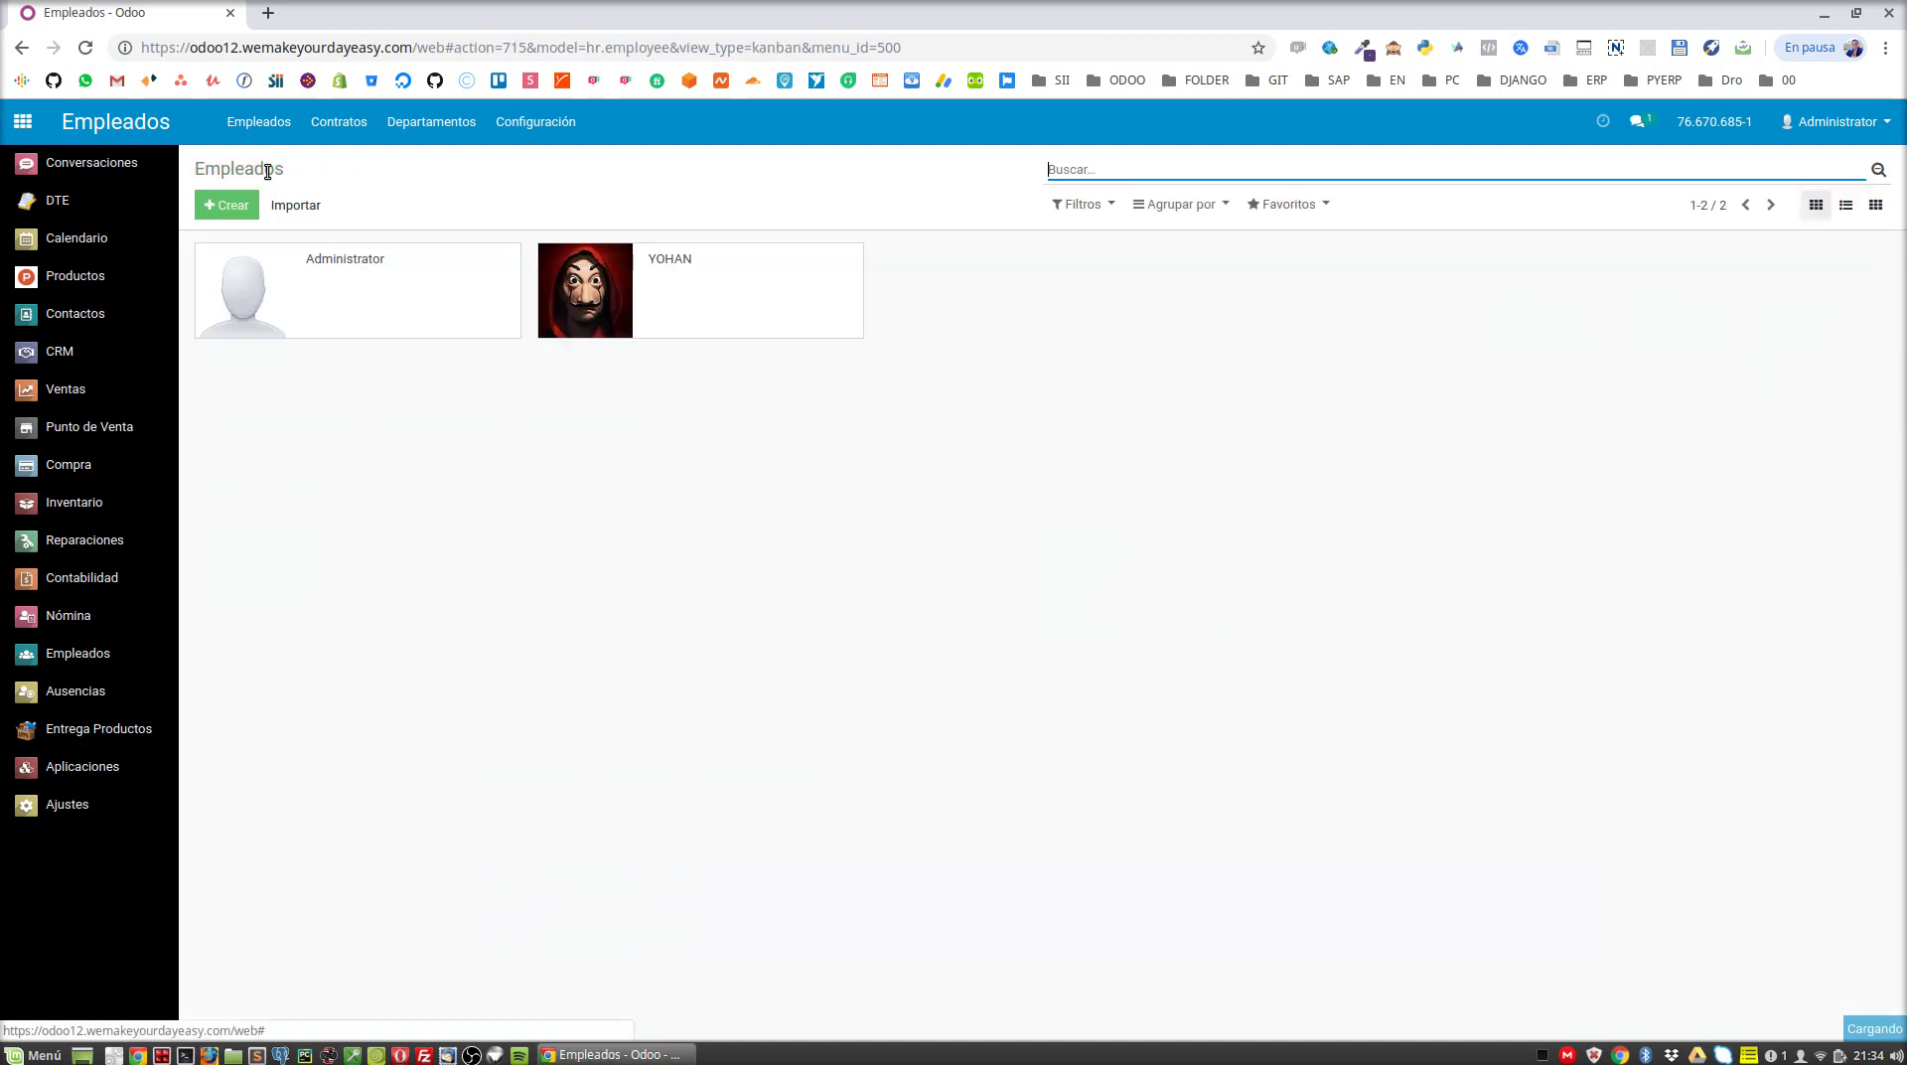
{"action": "left_click", "coordinate": [566, 270]}
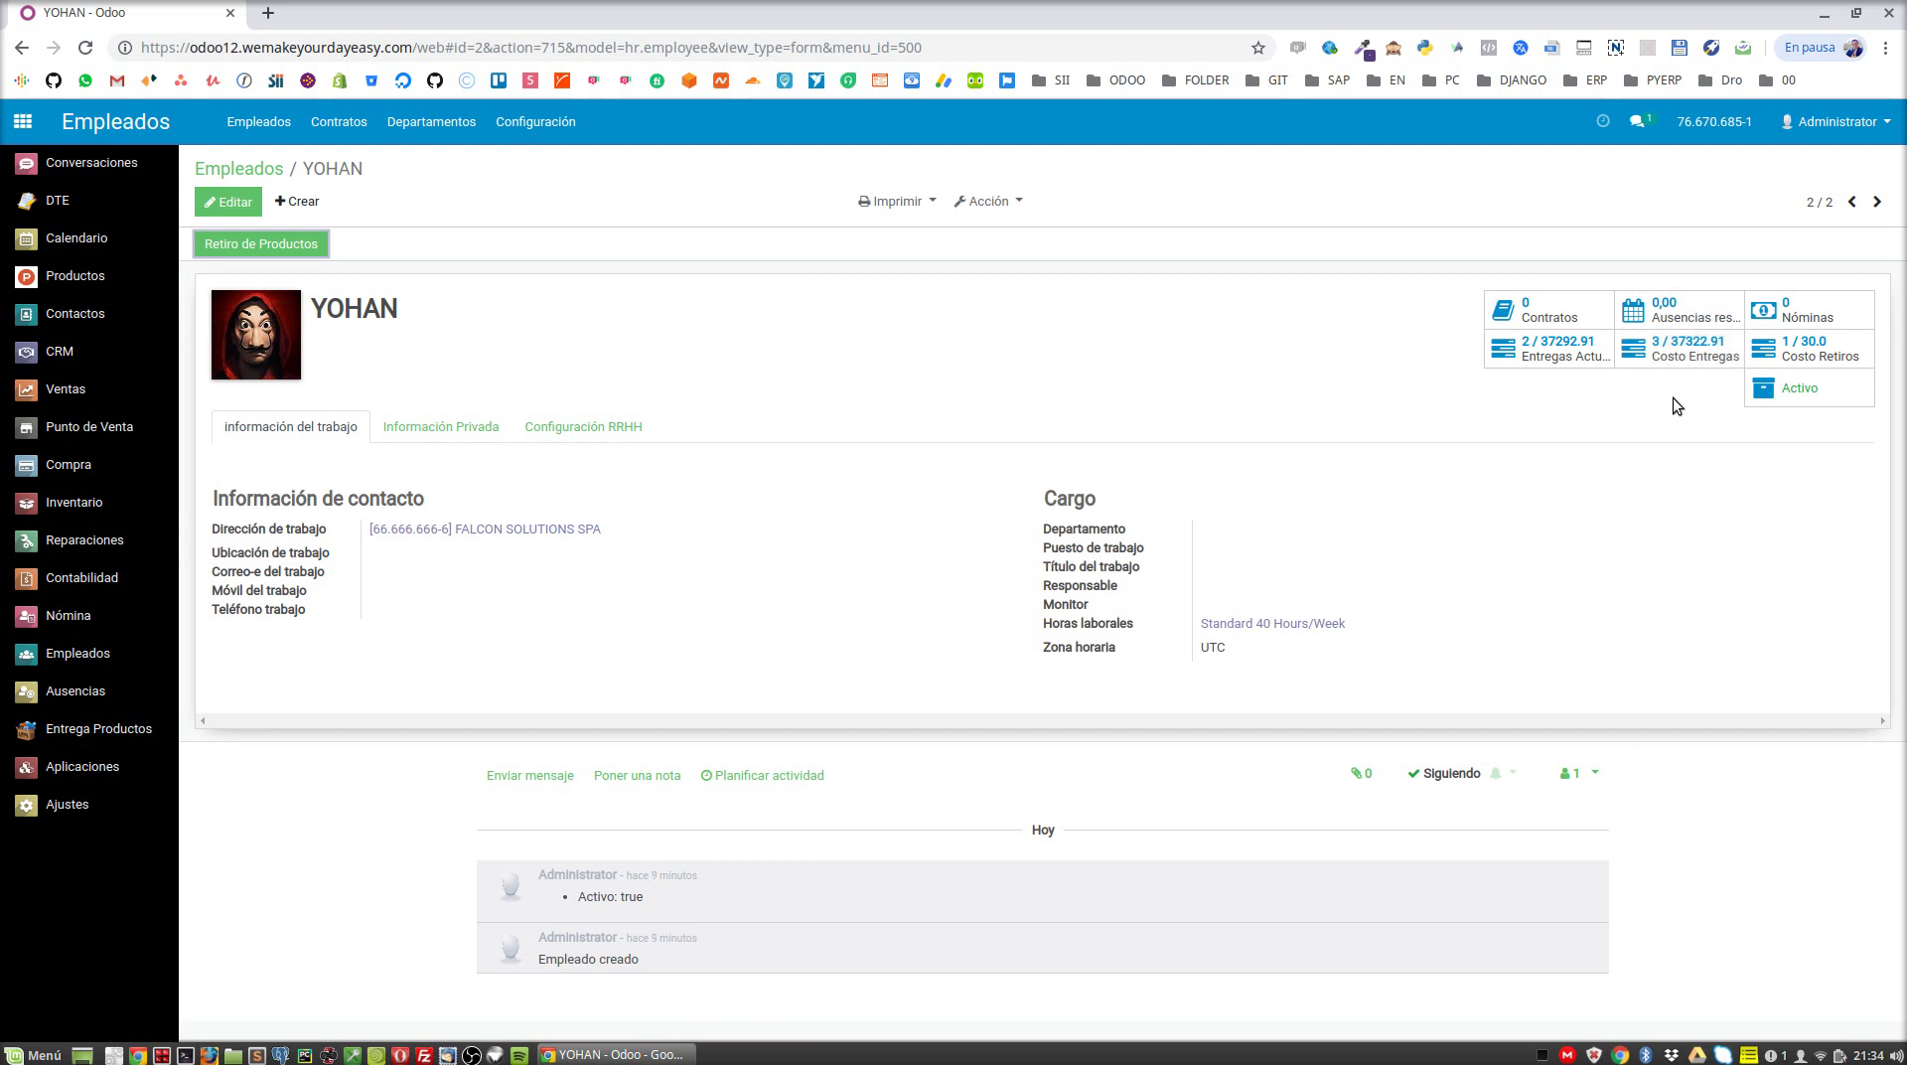
{"action": "left_click", "coordinate": [1680, 353]}
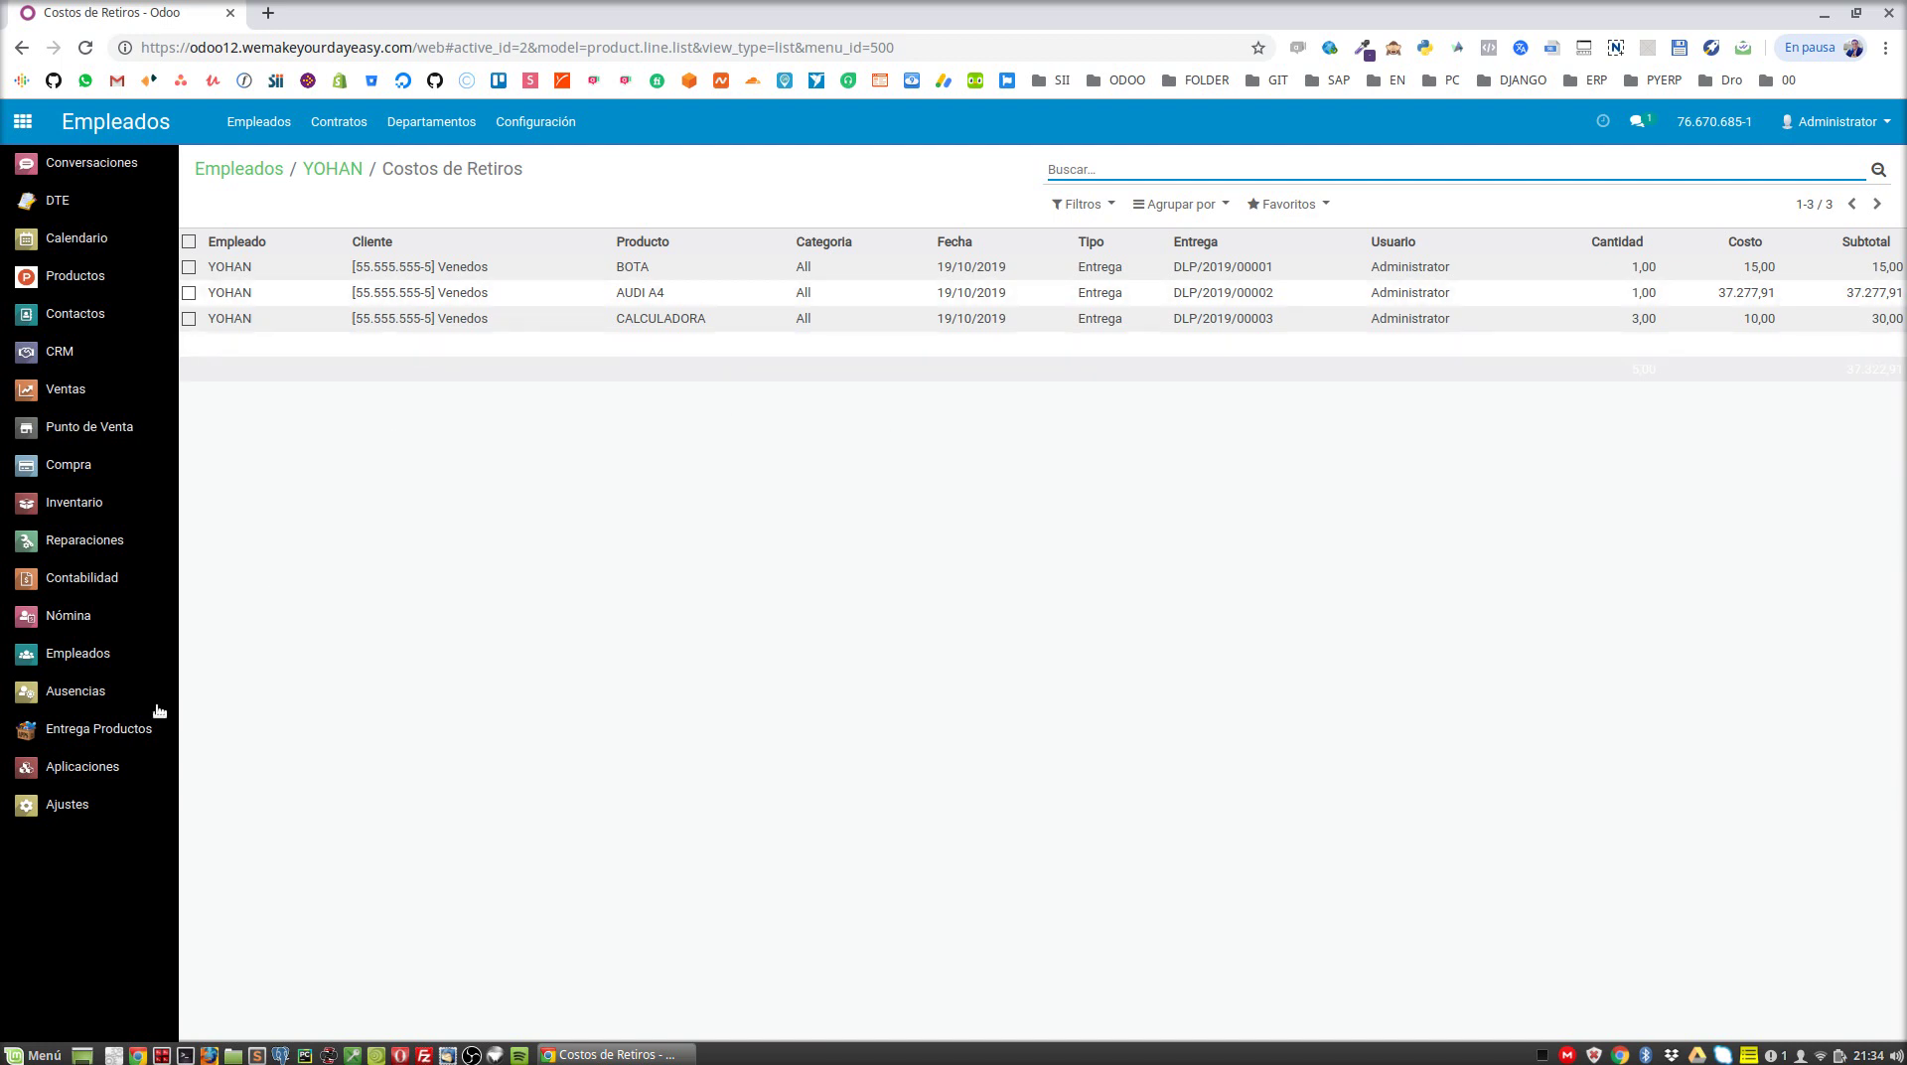
Review the records in Entrega Productos, including the withdrawal, and open the Entrega Productos Lineas list
{"action": "left_click", "coordinate": [117, 731]}
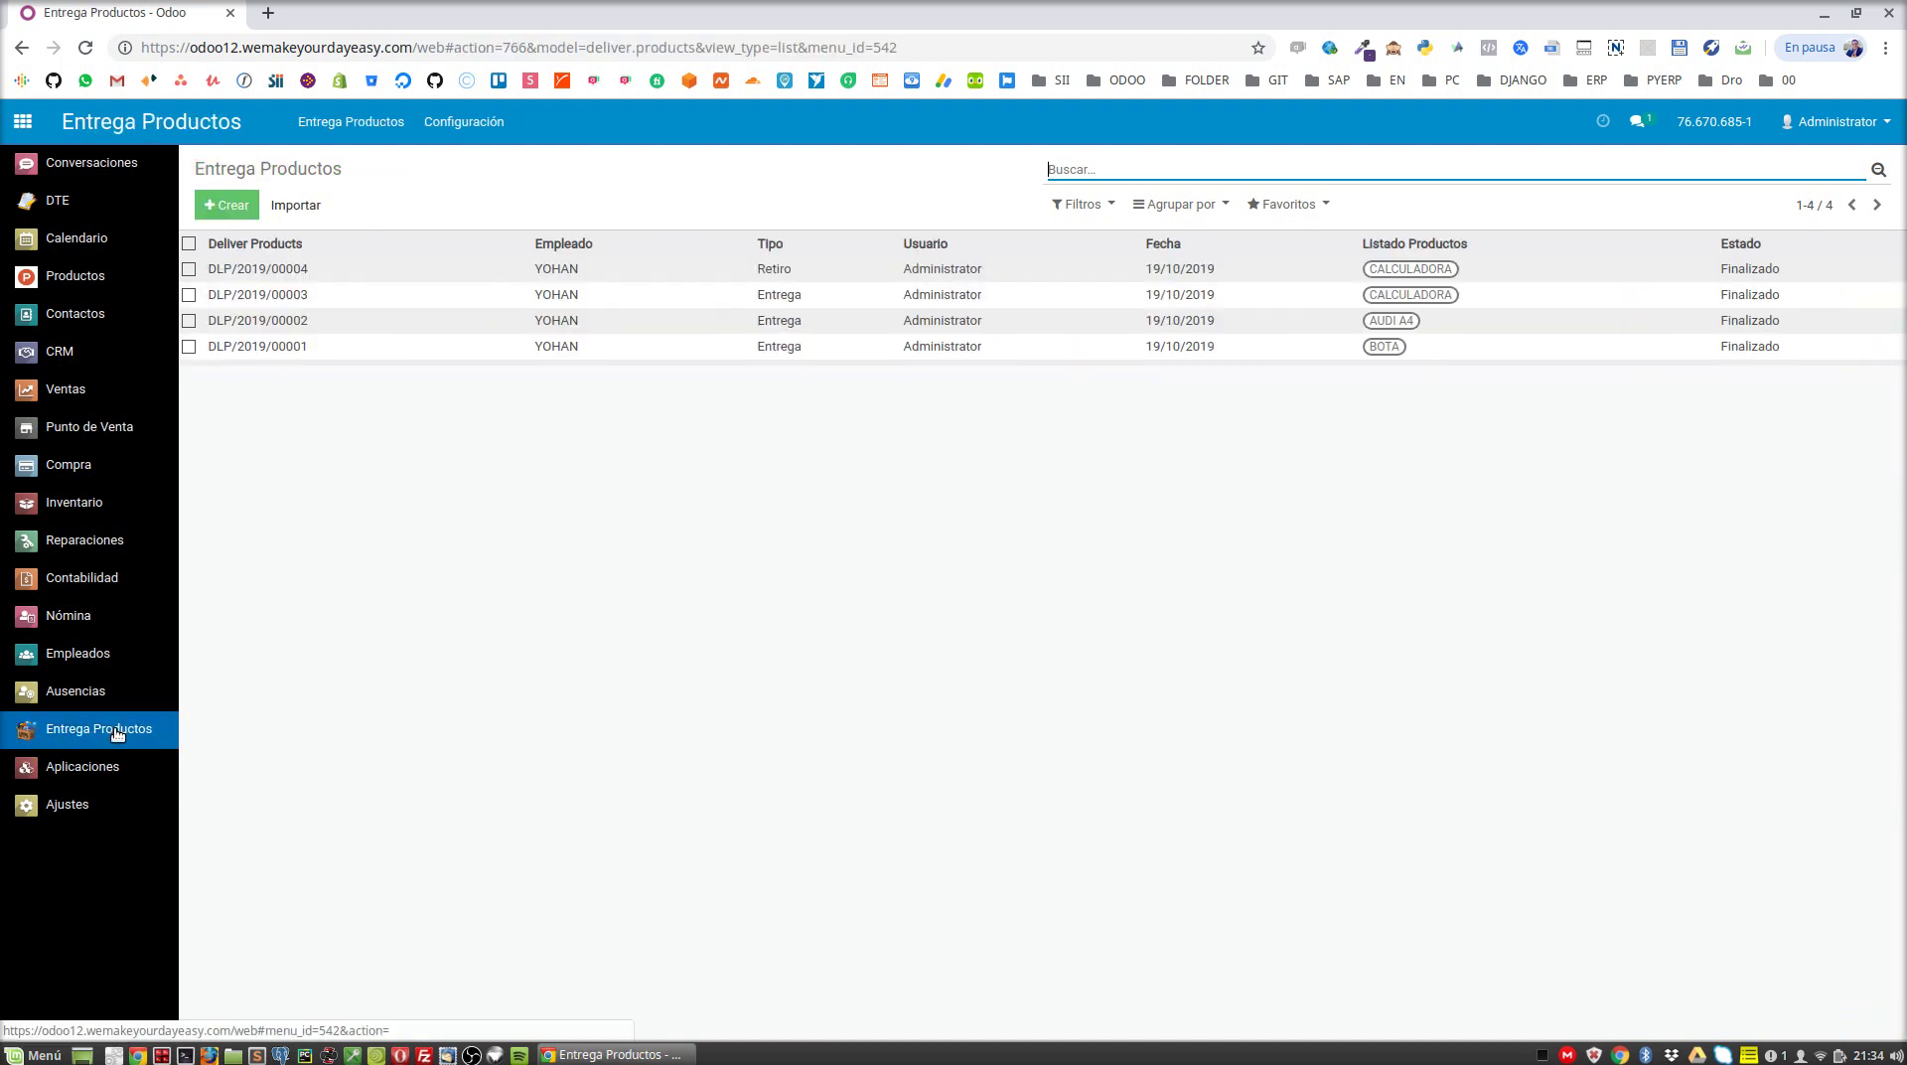
{"action": "left_click", "coordinate": [334, 135]}
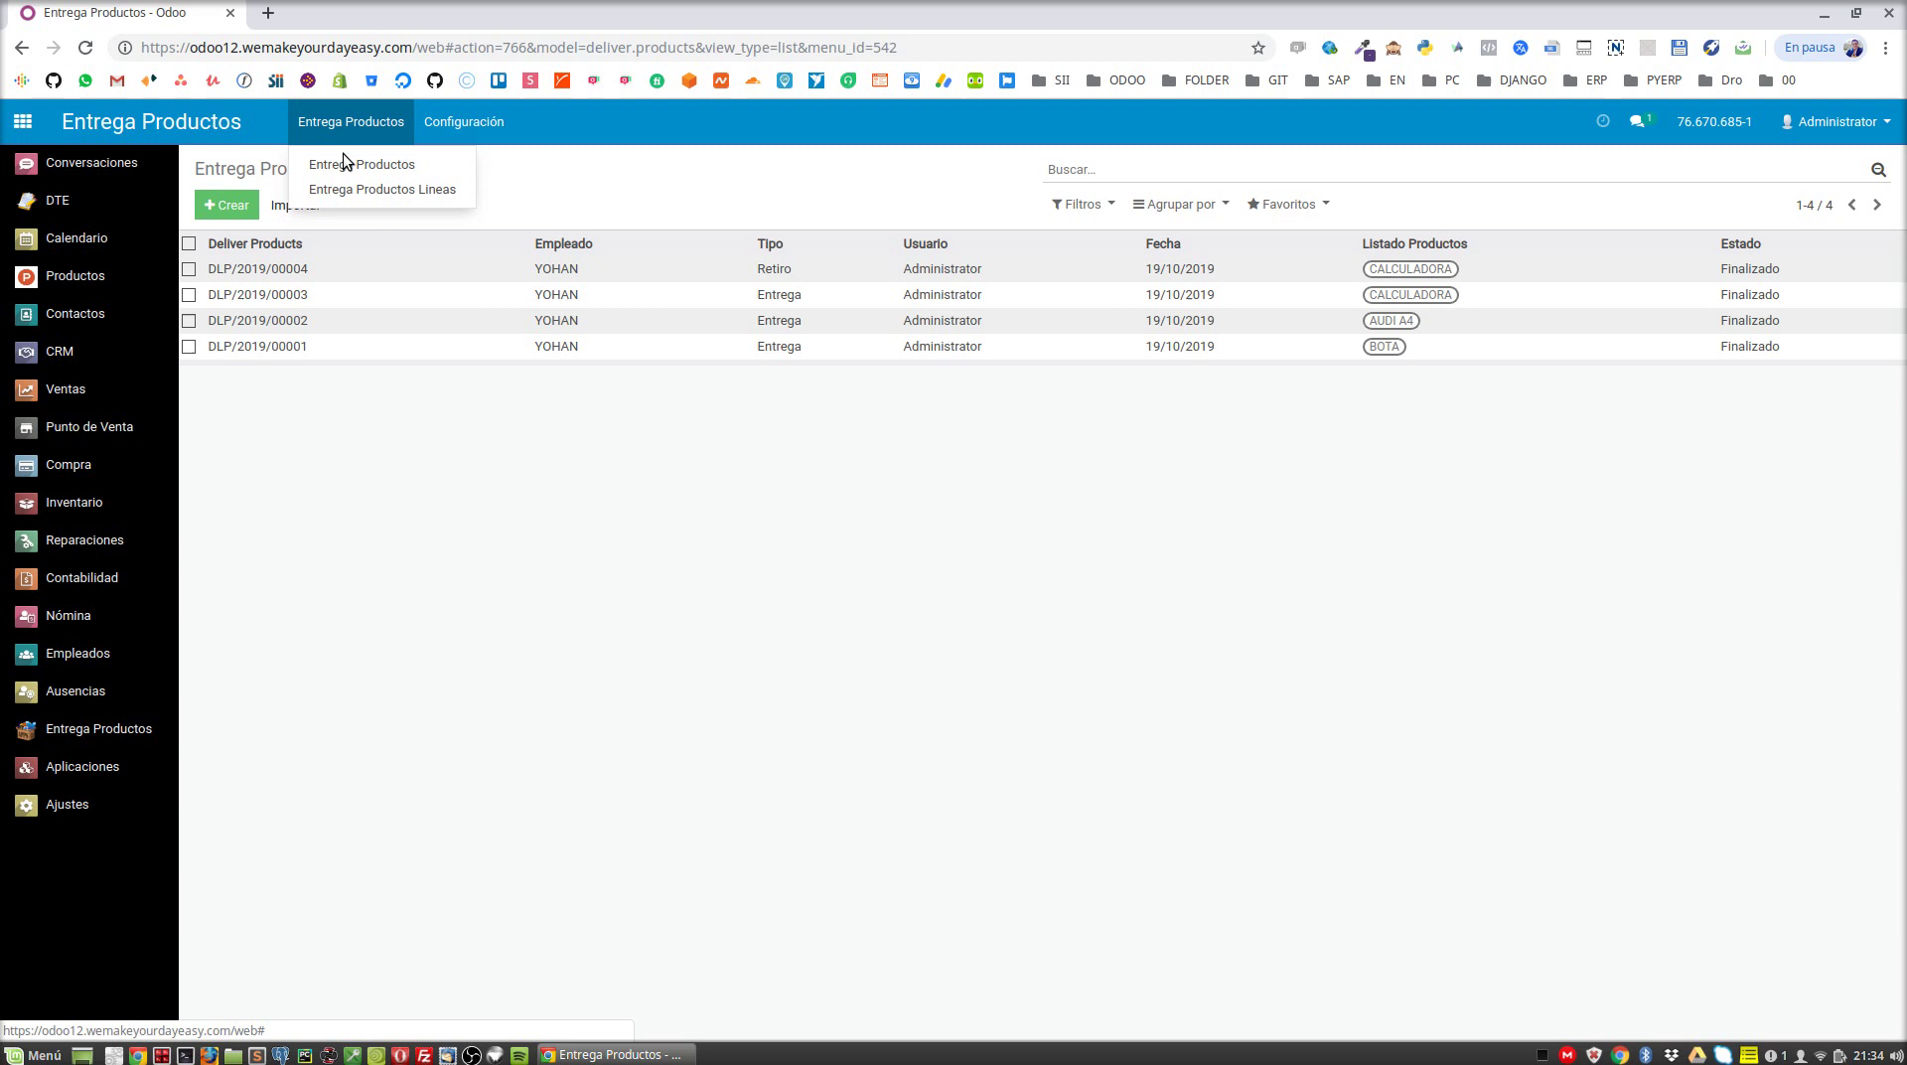
{"action": "left_click", "coordinate": [391, 197]}
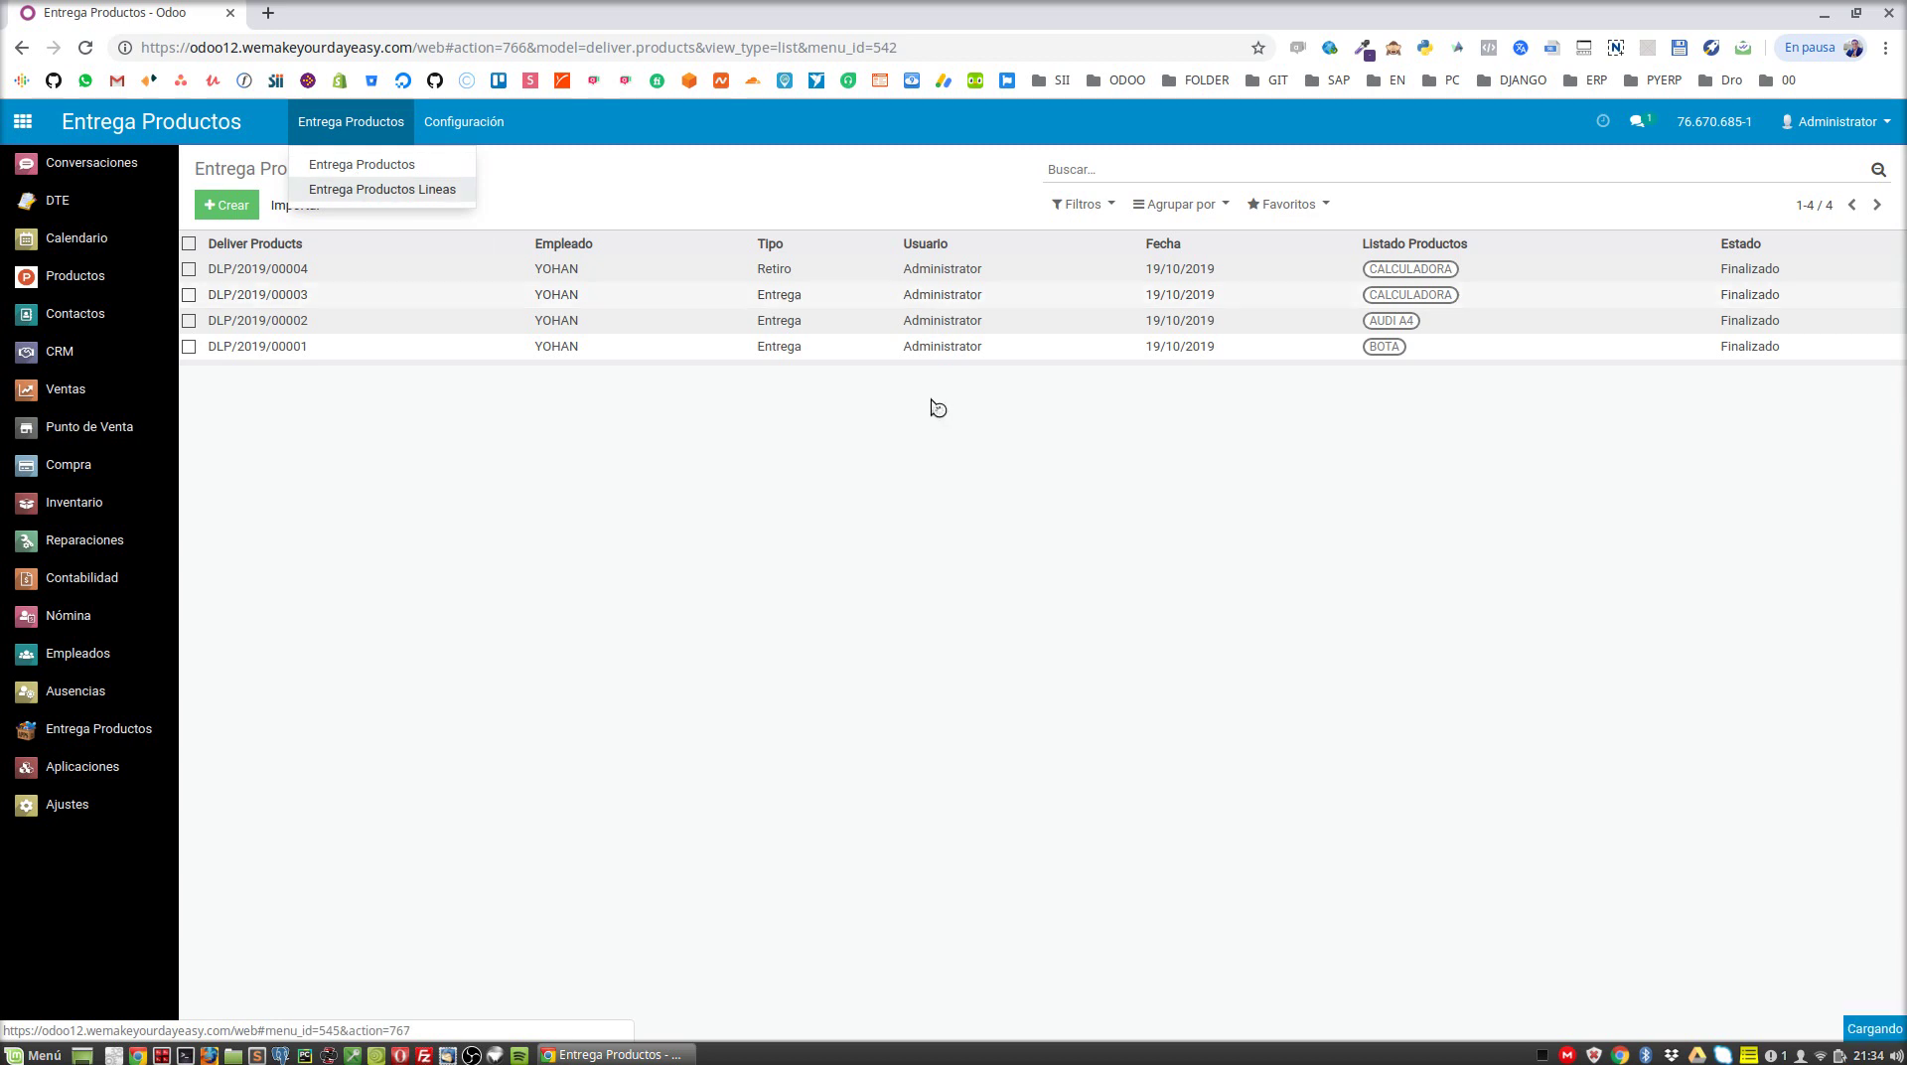